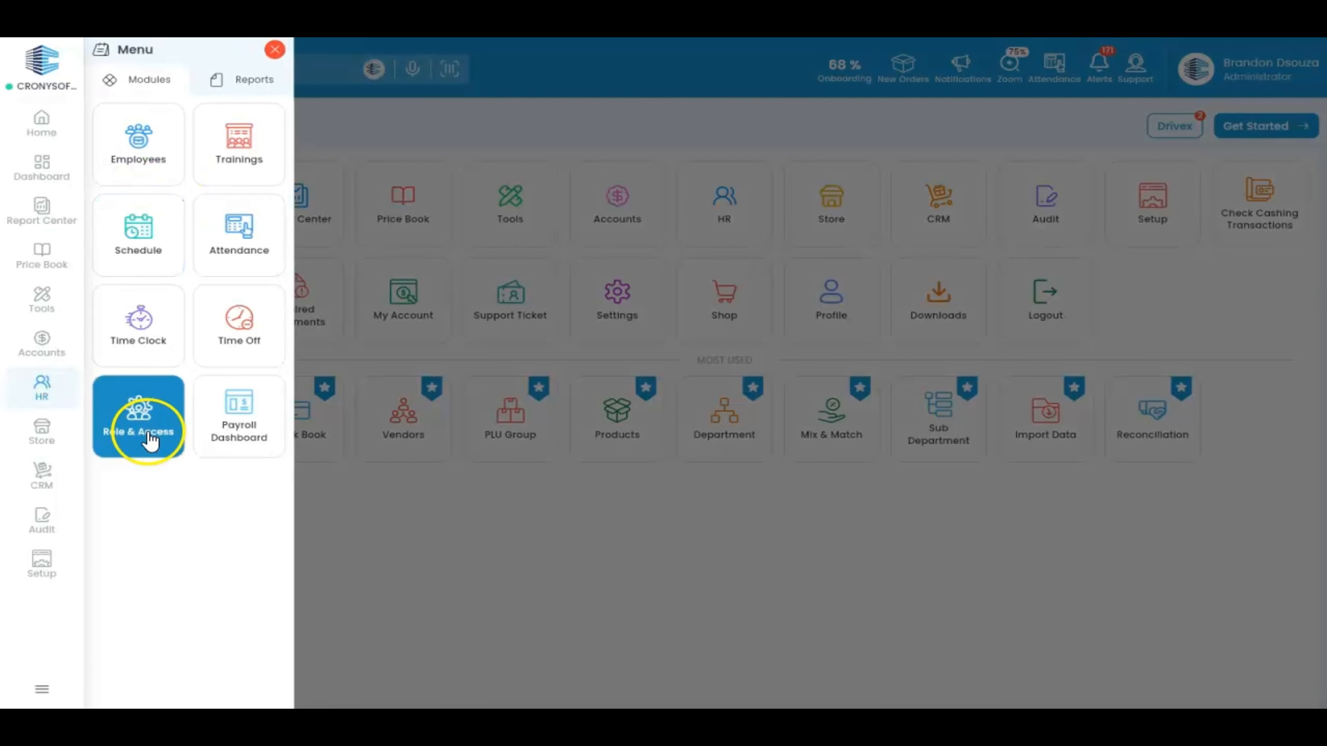
Find the Role & Access module with a smart search for "role &" and open it
left_click(379, 133)
left_click(265, 73)
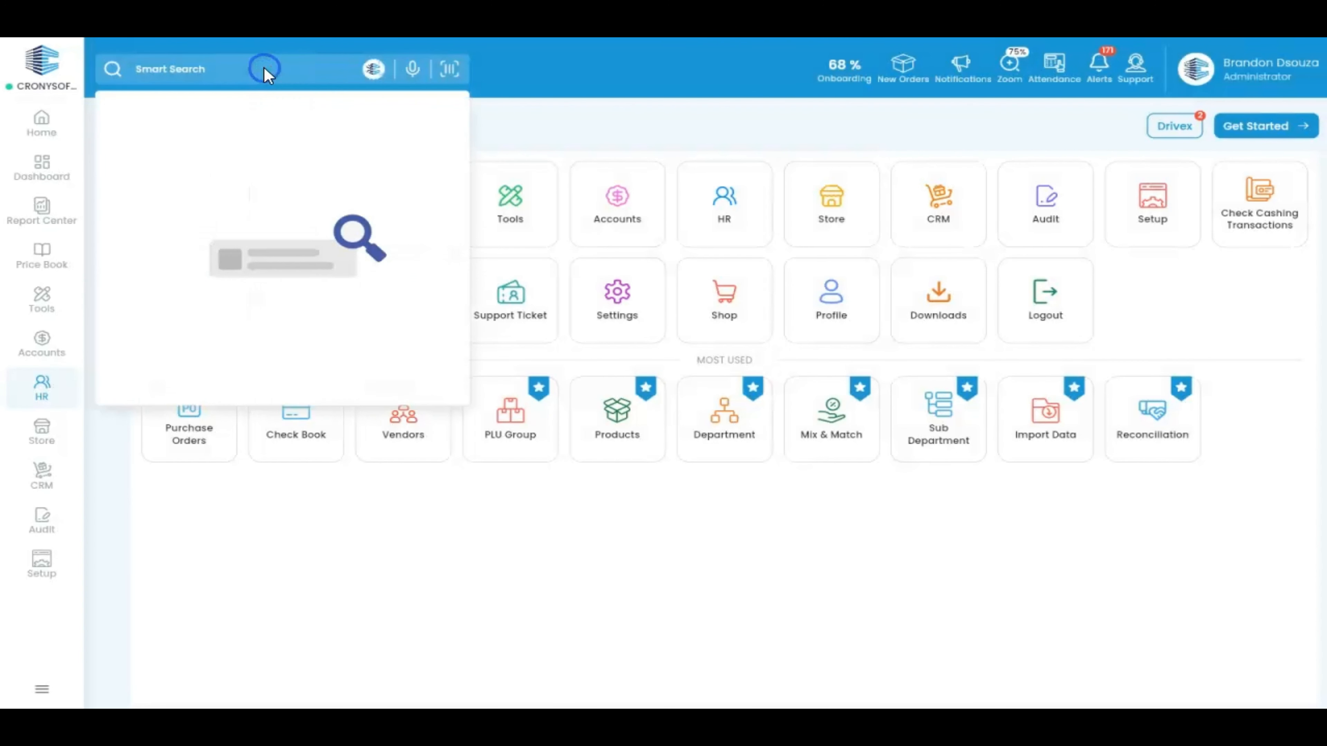
type("role")
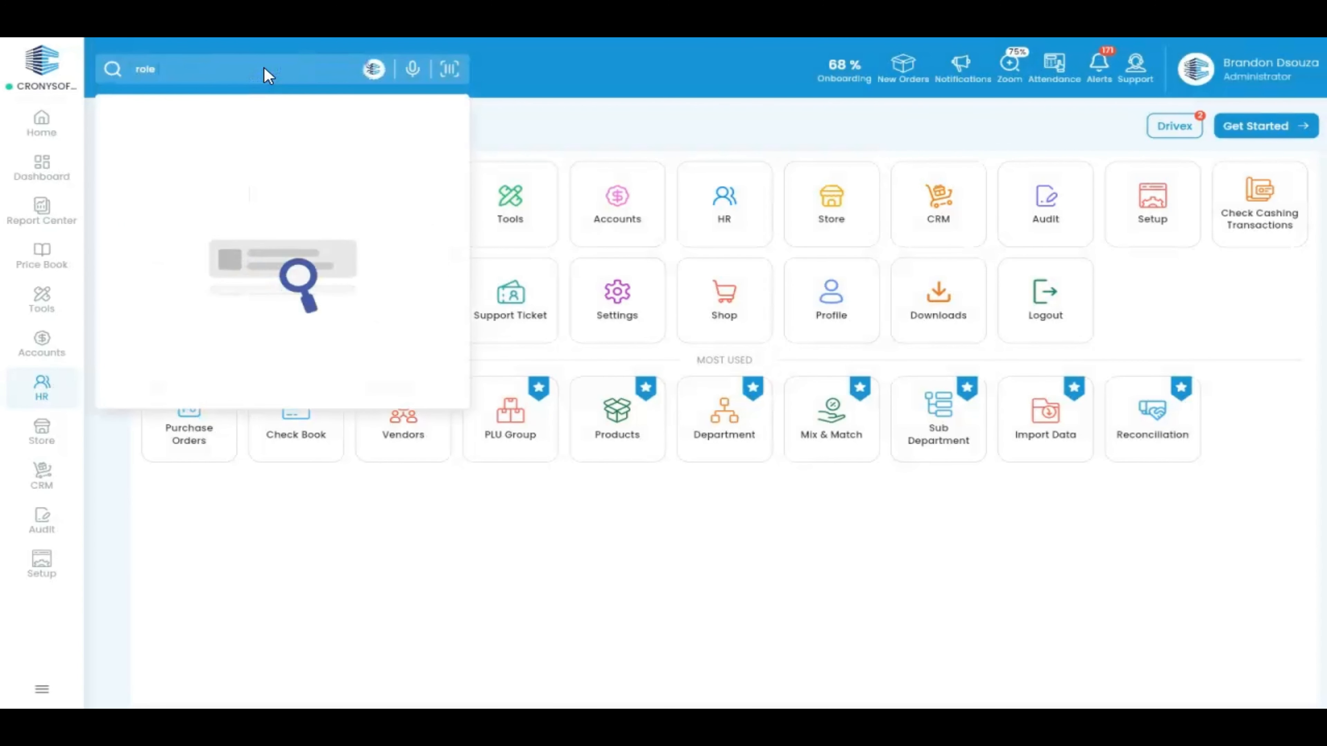
type(" &")
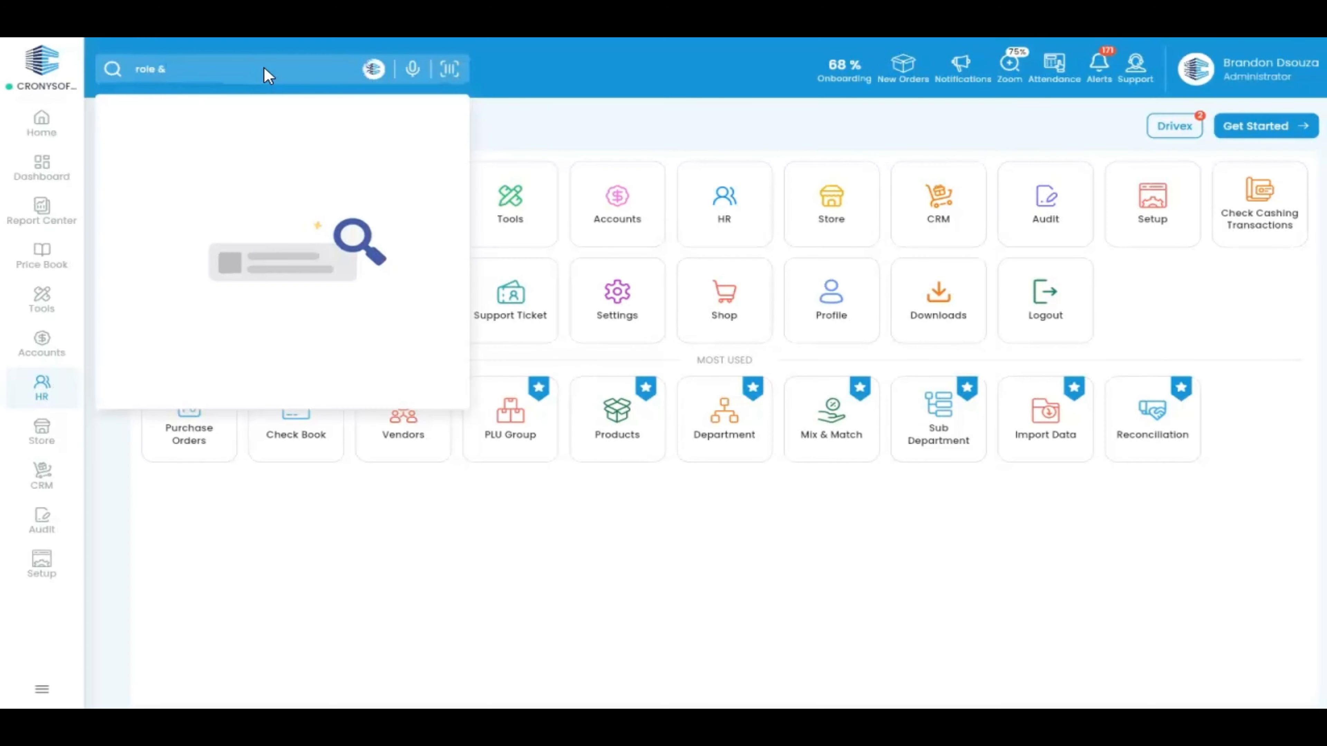
left_click(194, 315)
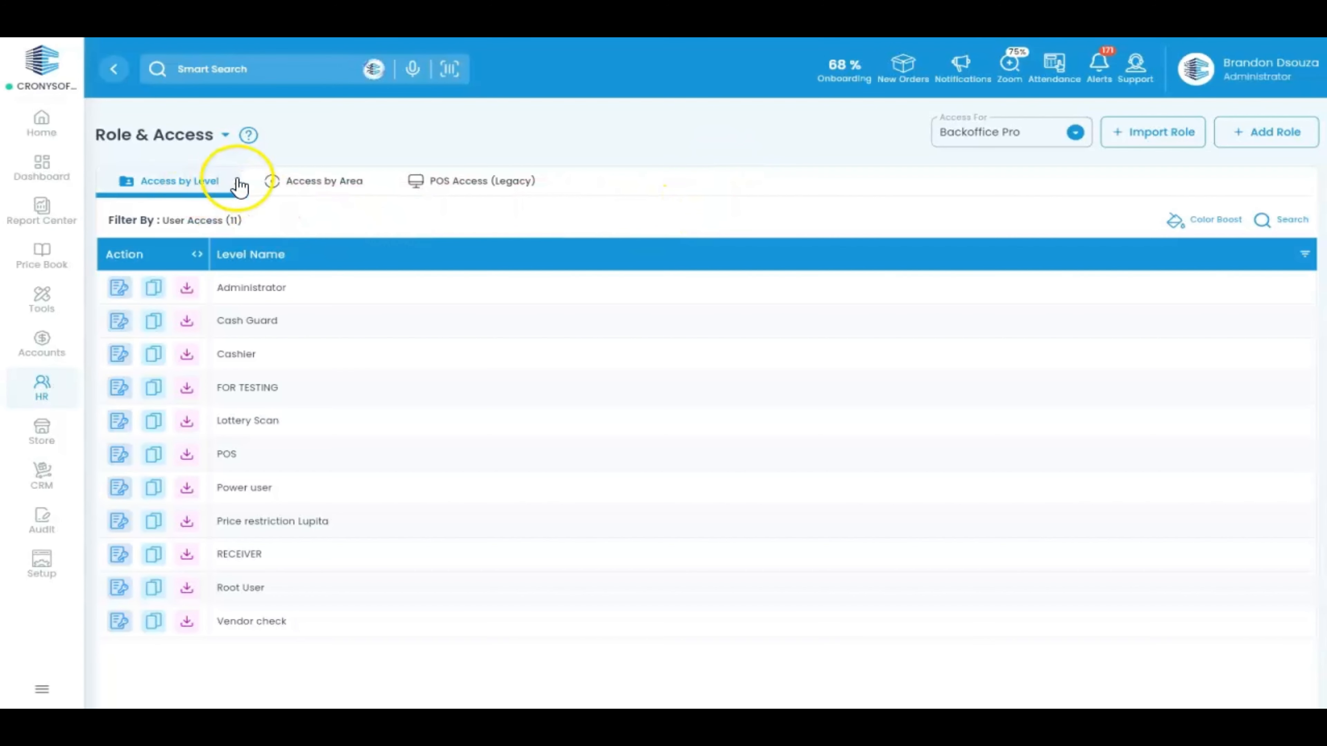
View the Access by Area and POS Access (Legacy) lists, and open the Administrator listing under Access by Level
left_click(334, 187)
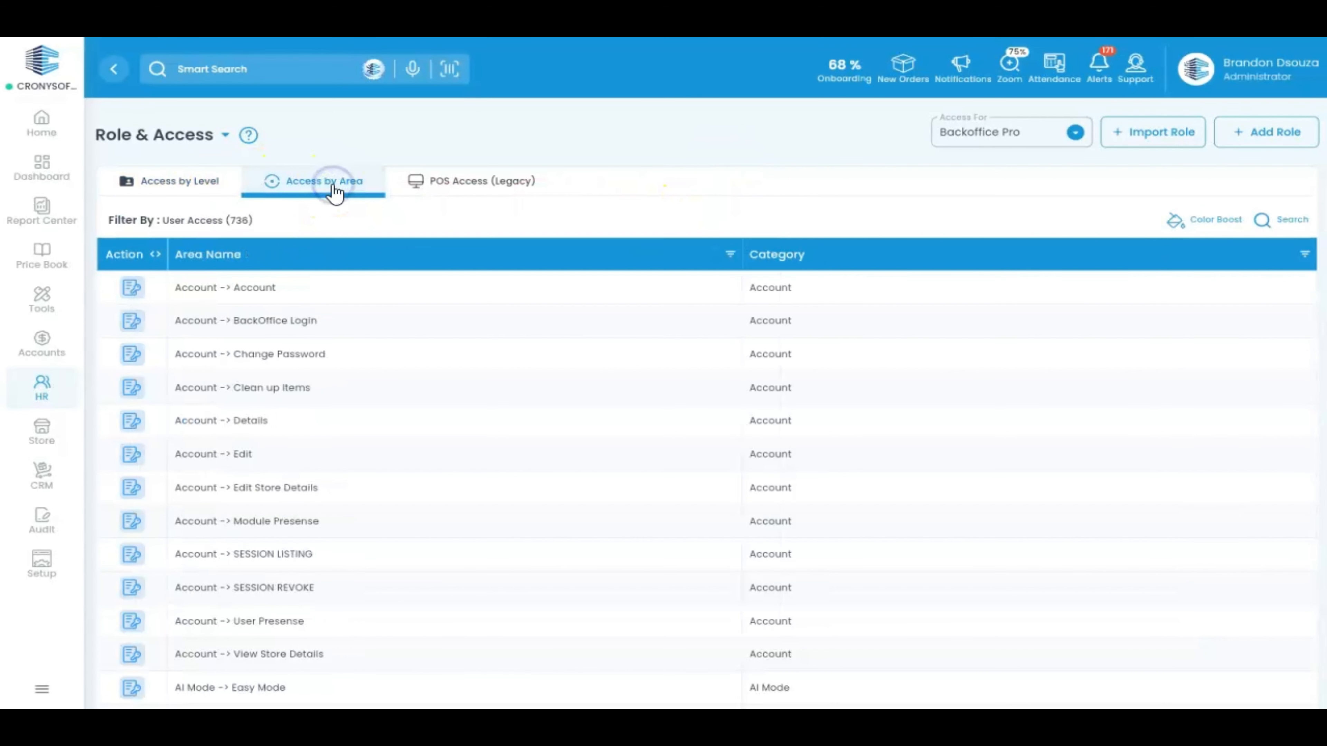
left_click(452, 188)
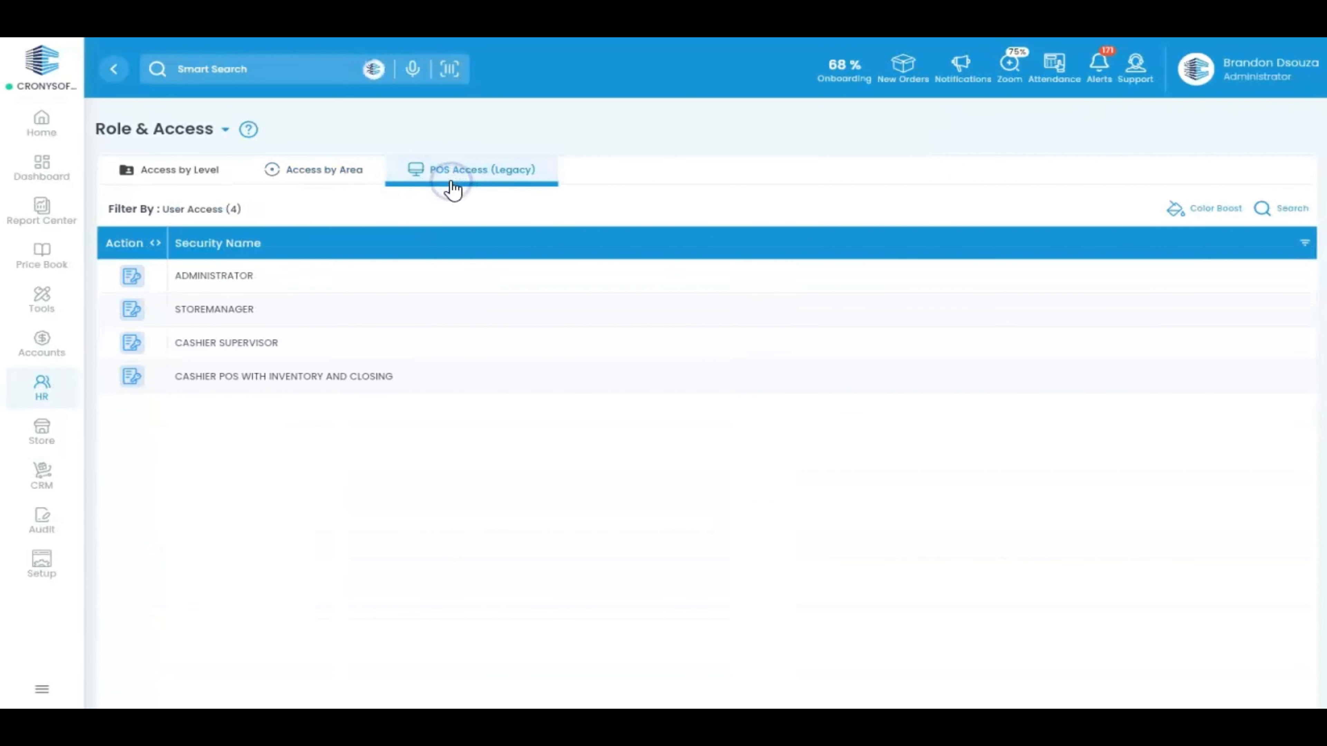
left_click(208, 167)
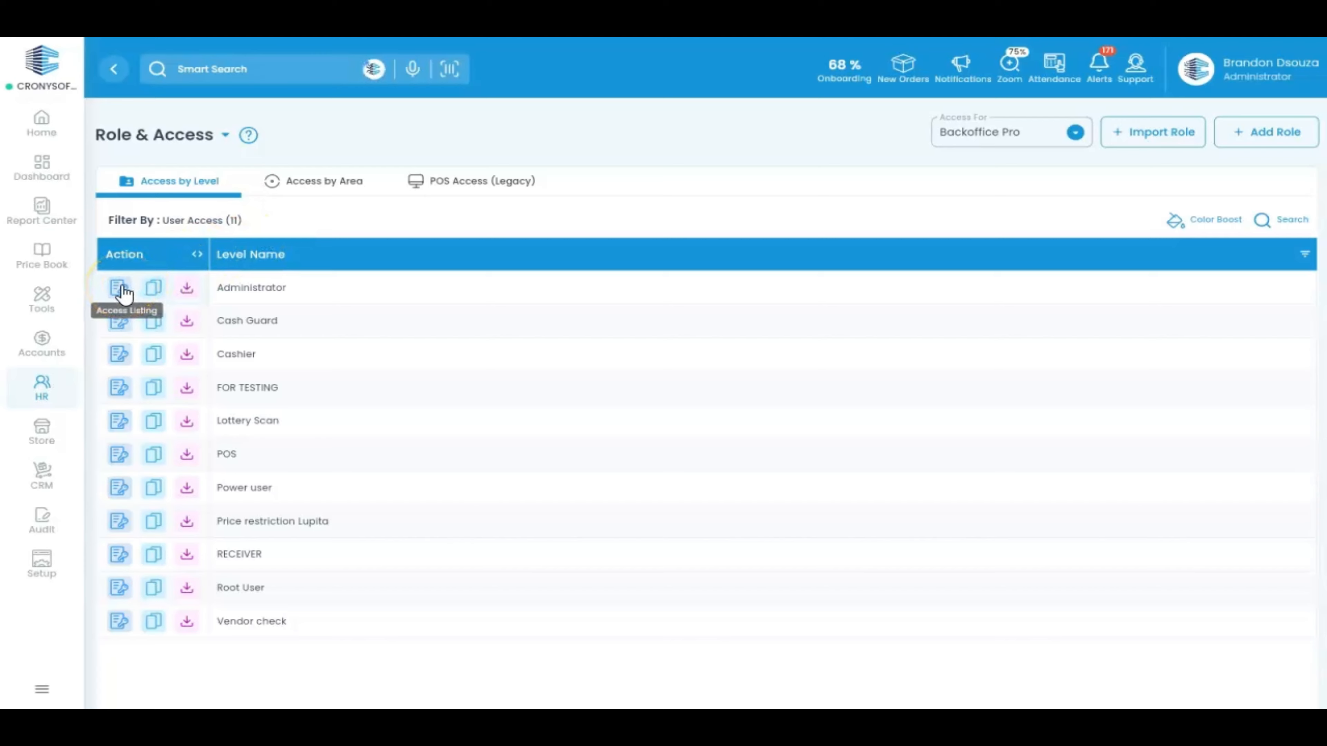
left_click(123, 291)
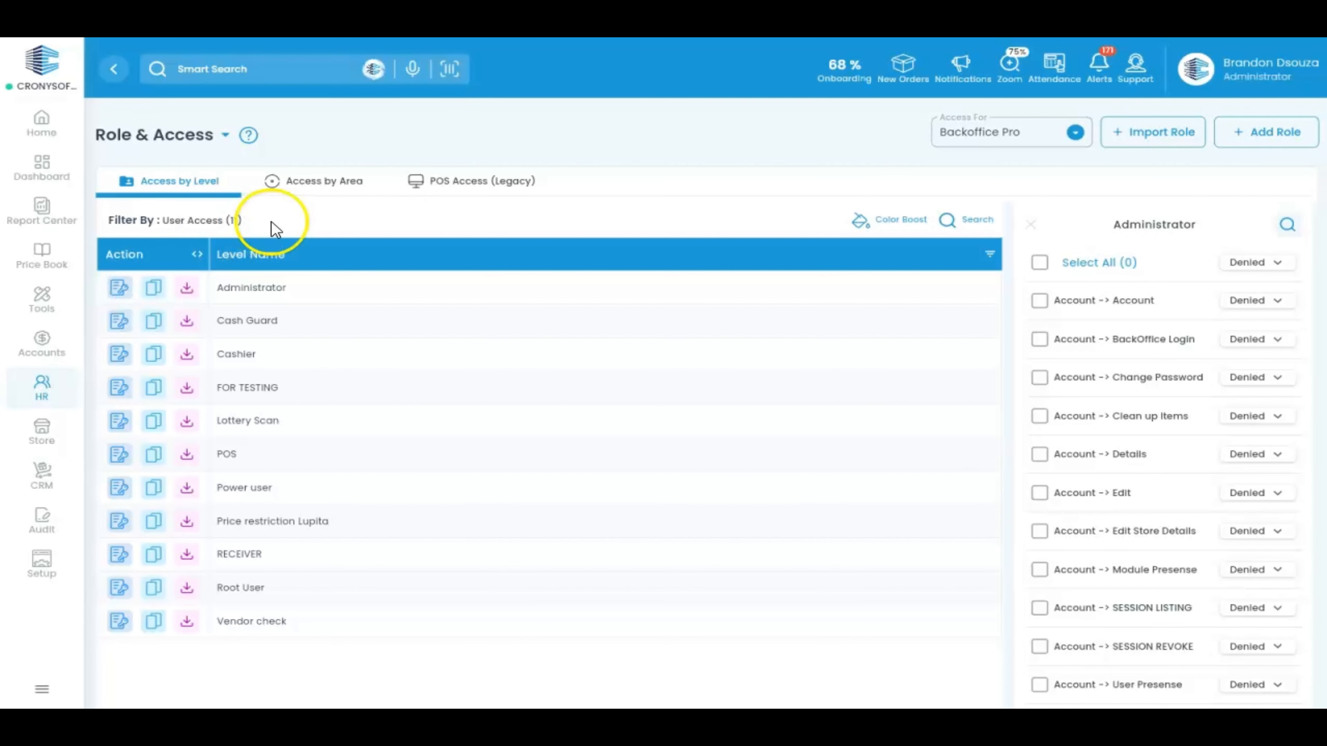
Browse the Access by Area list to examine which areas and categories have access settings
left_click(307, 198)
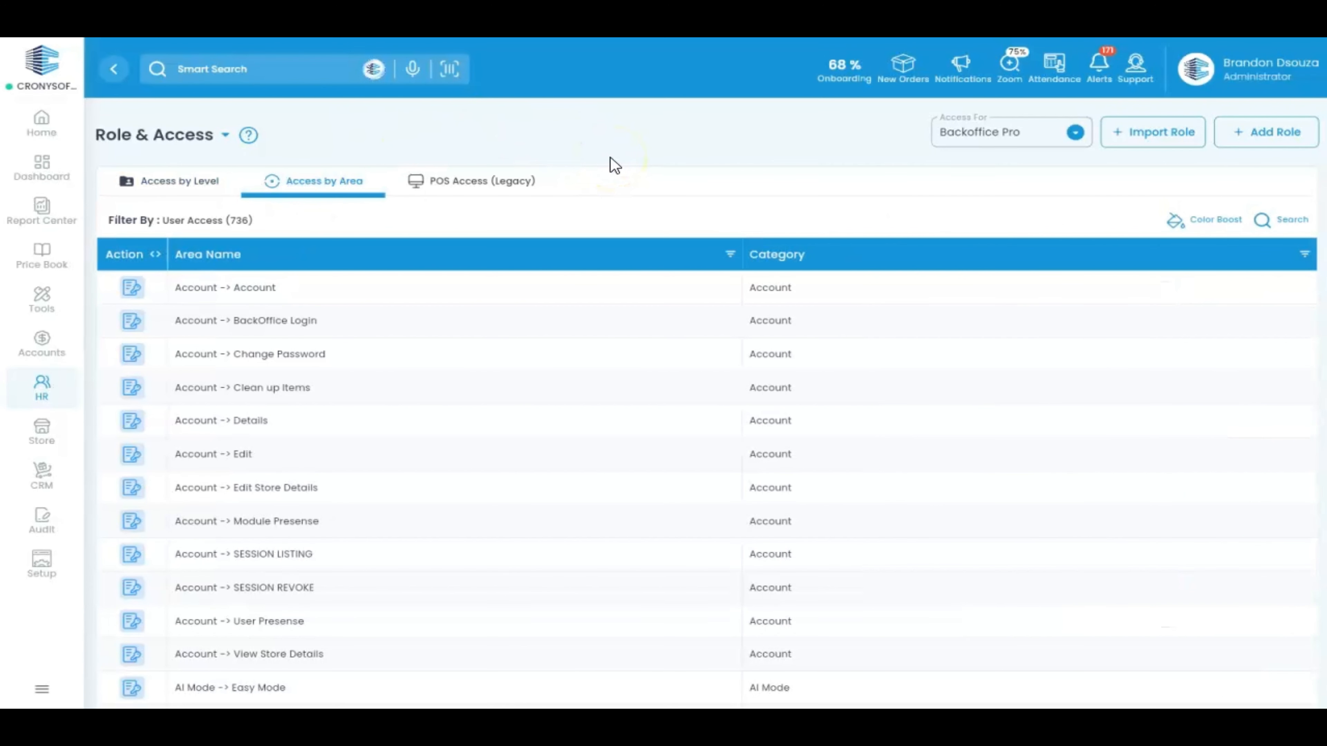
scroll(630, 348, "down", 2)
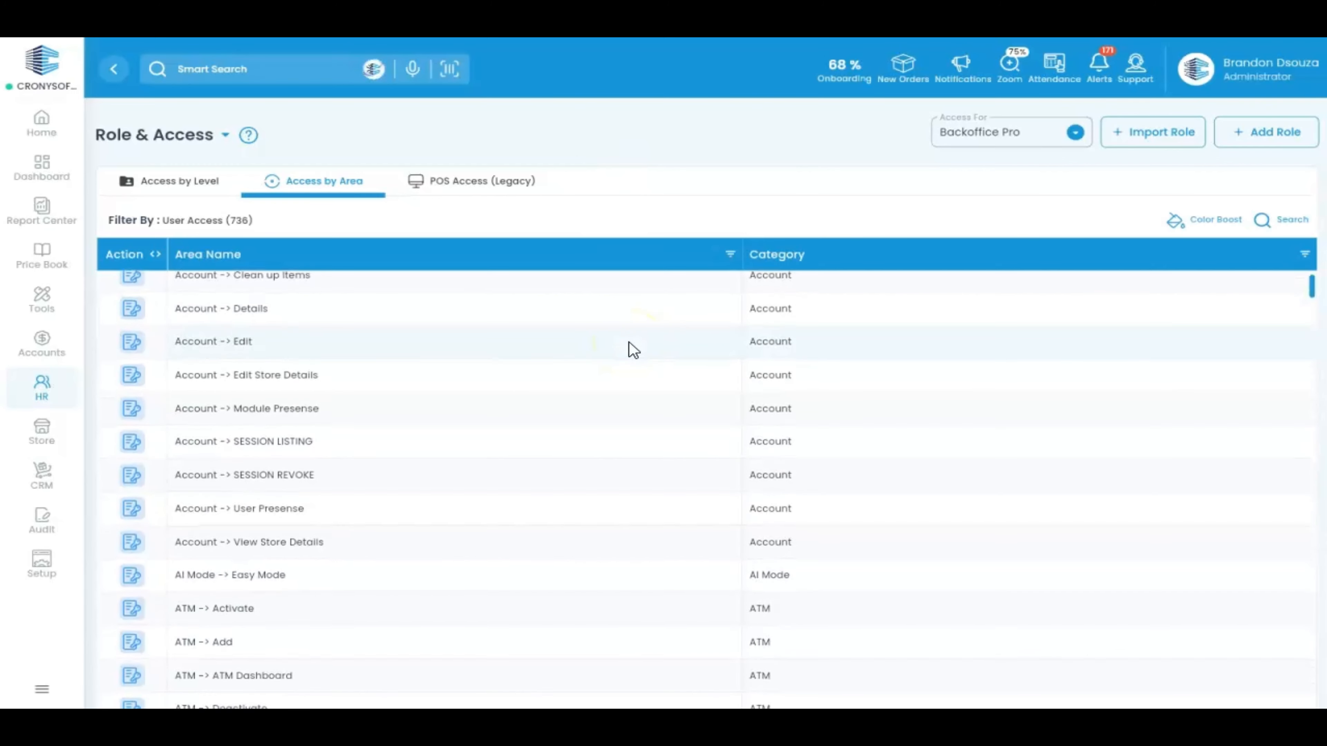
scroll(634, 349, "down", 4)
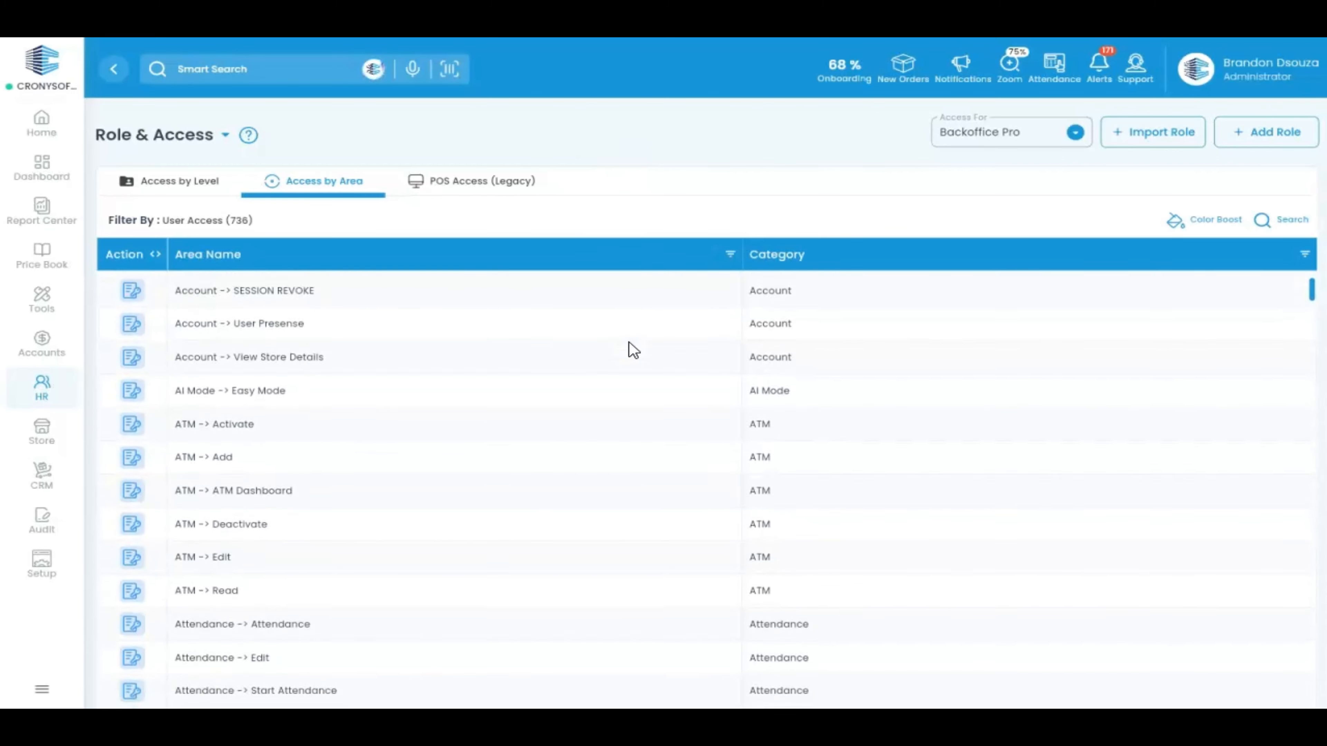
scroll(633, 349, "down", 5)
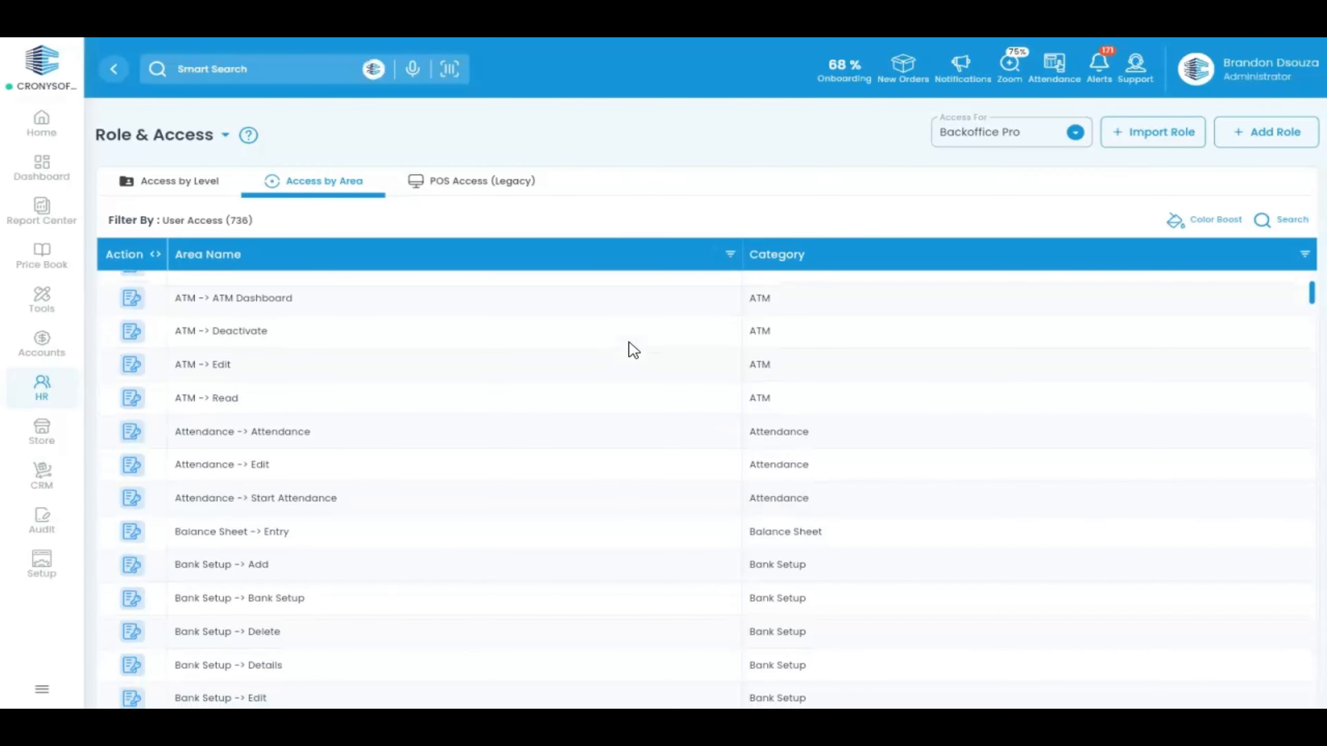
scroll(634, 349, "down", 4)
scroll(633, 349, "up", 15)
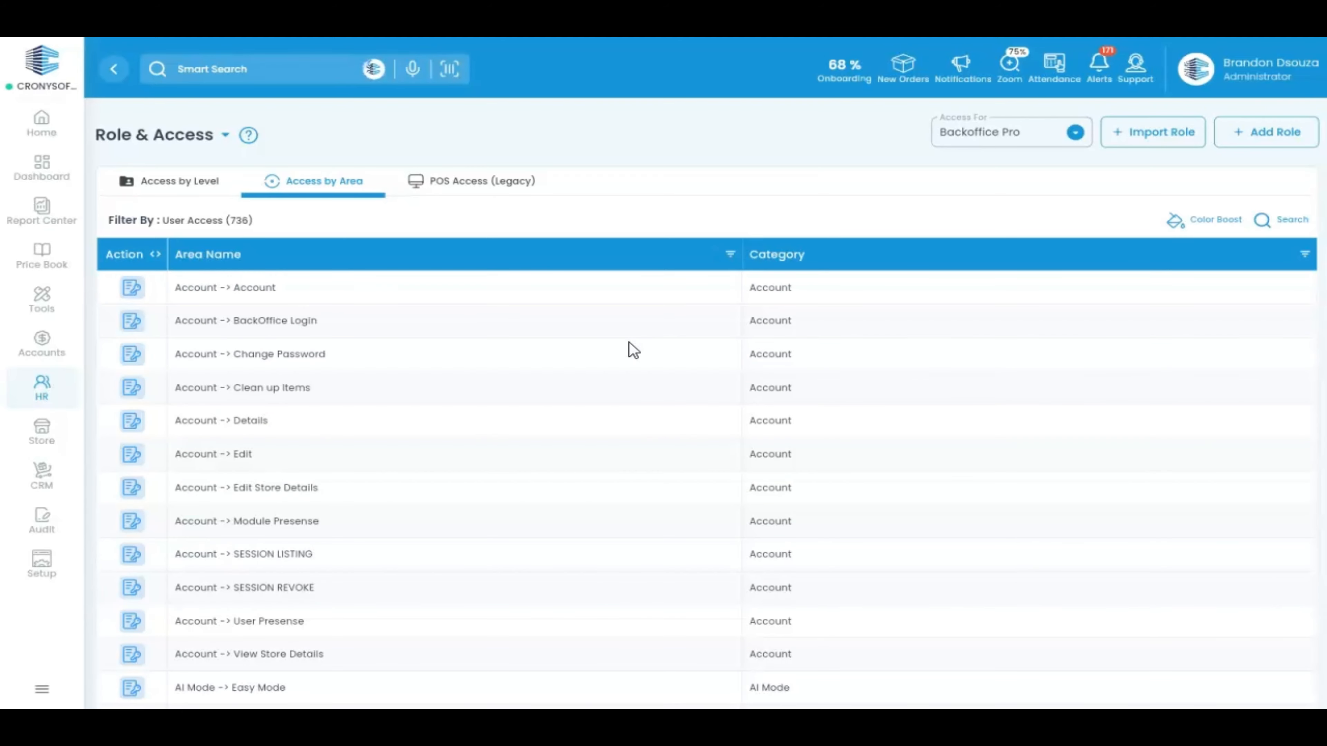
scroll(633, 349, "down", 20)
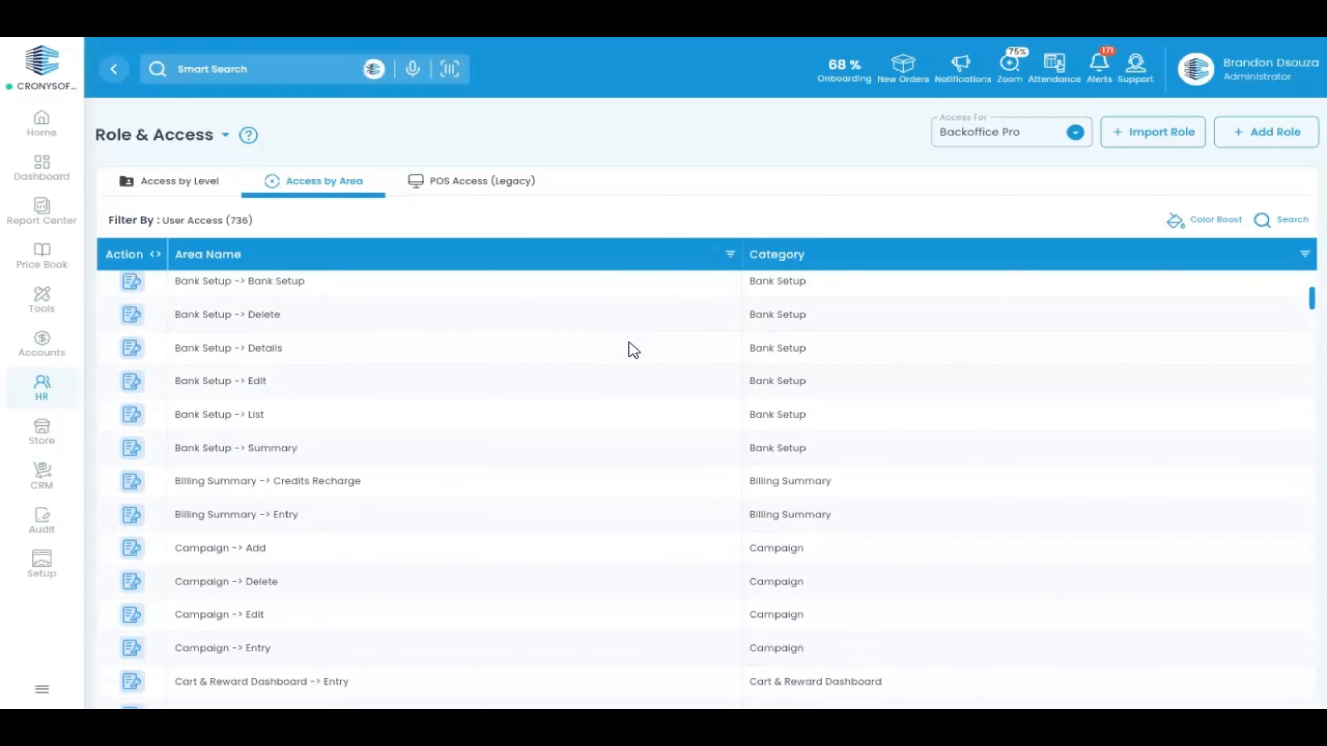
scroll(633, 349, "down", 20)
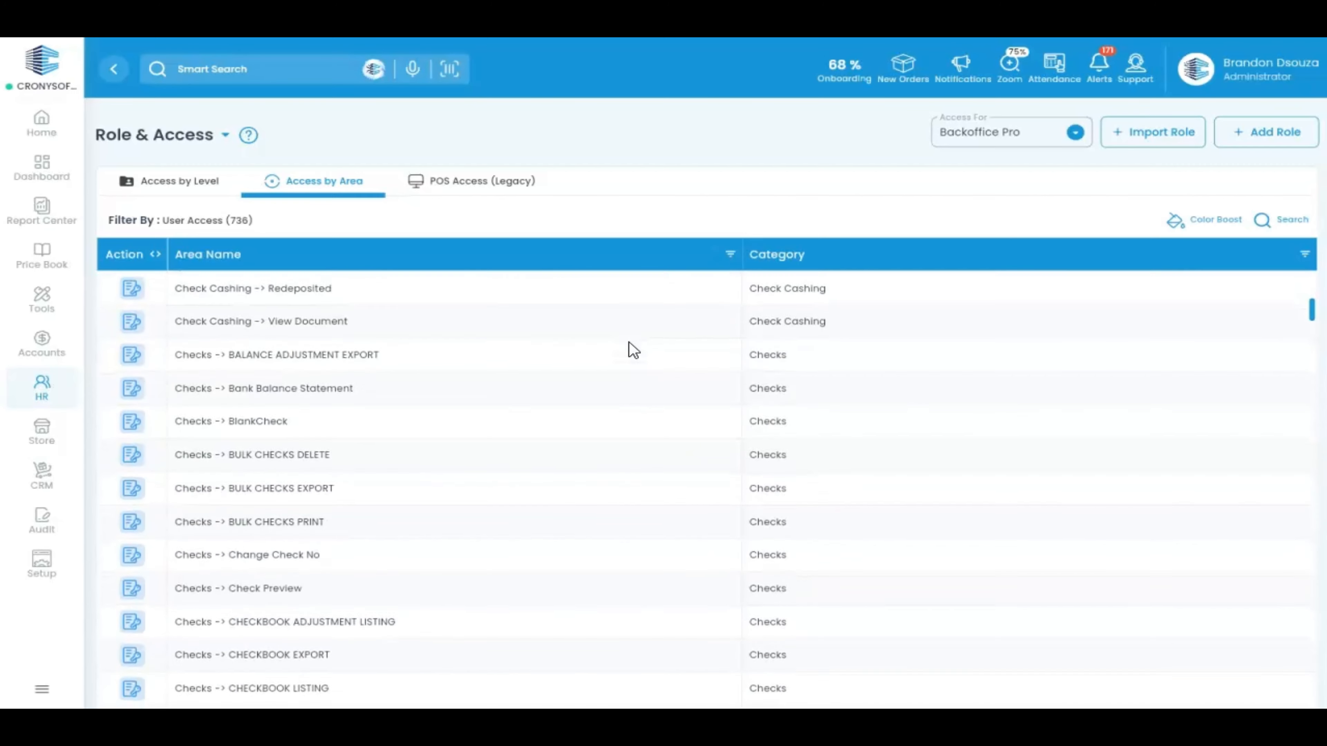
scroll(633, 349, "down", 20)
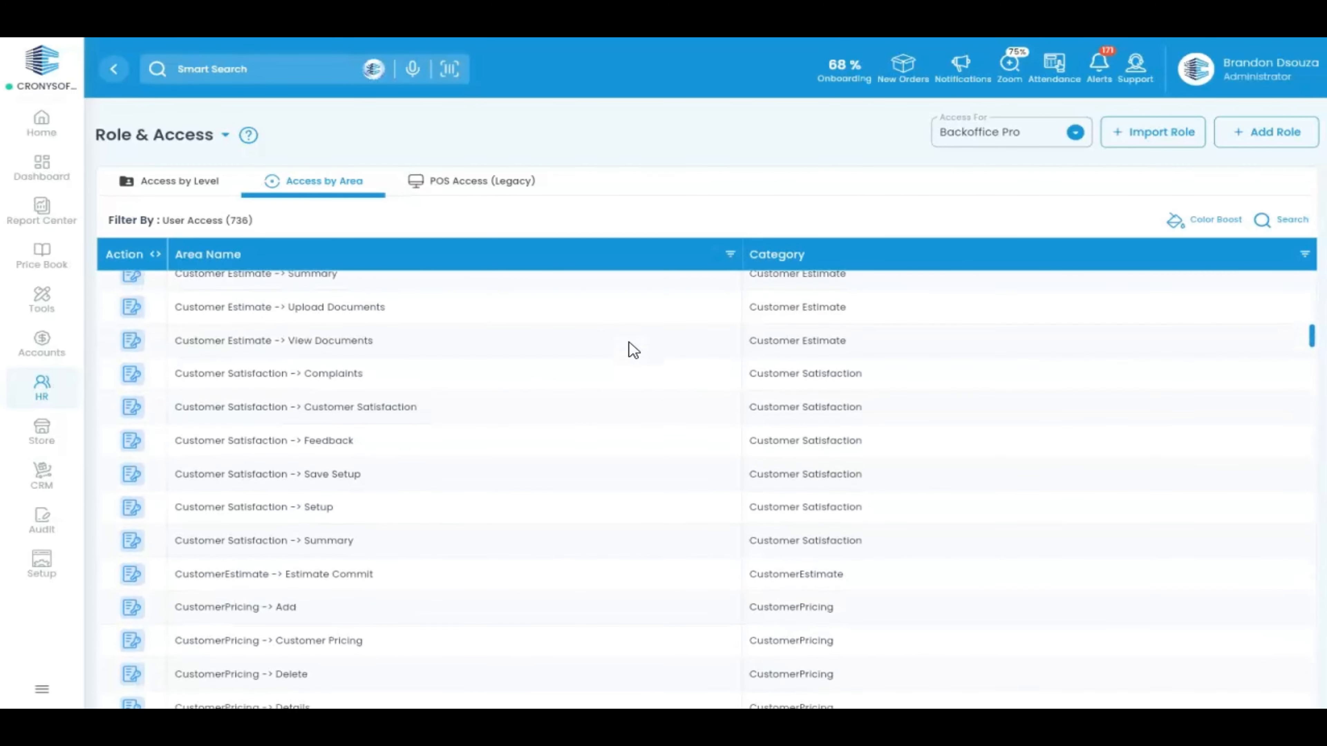
scroll(533, 370, "up", 10)
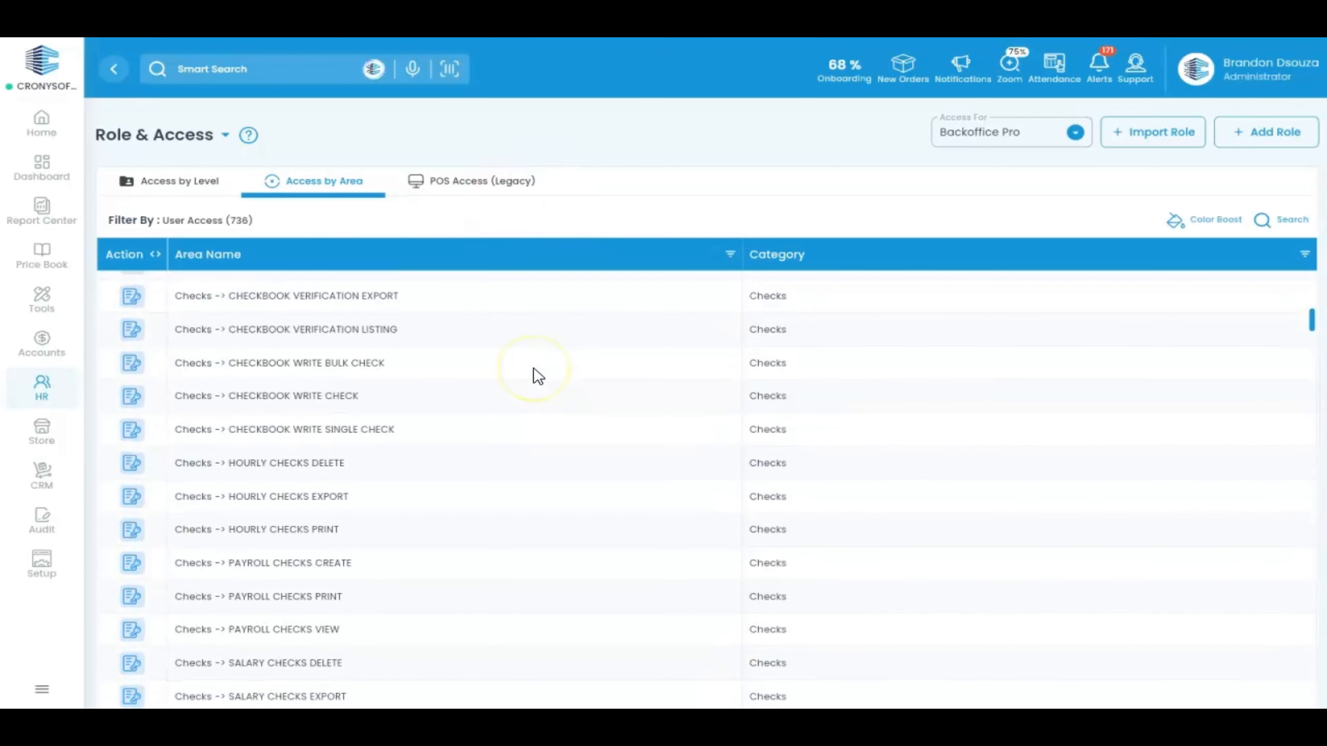
scroll(536, 373, "up", 15)
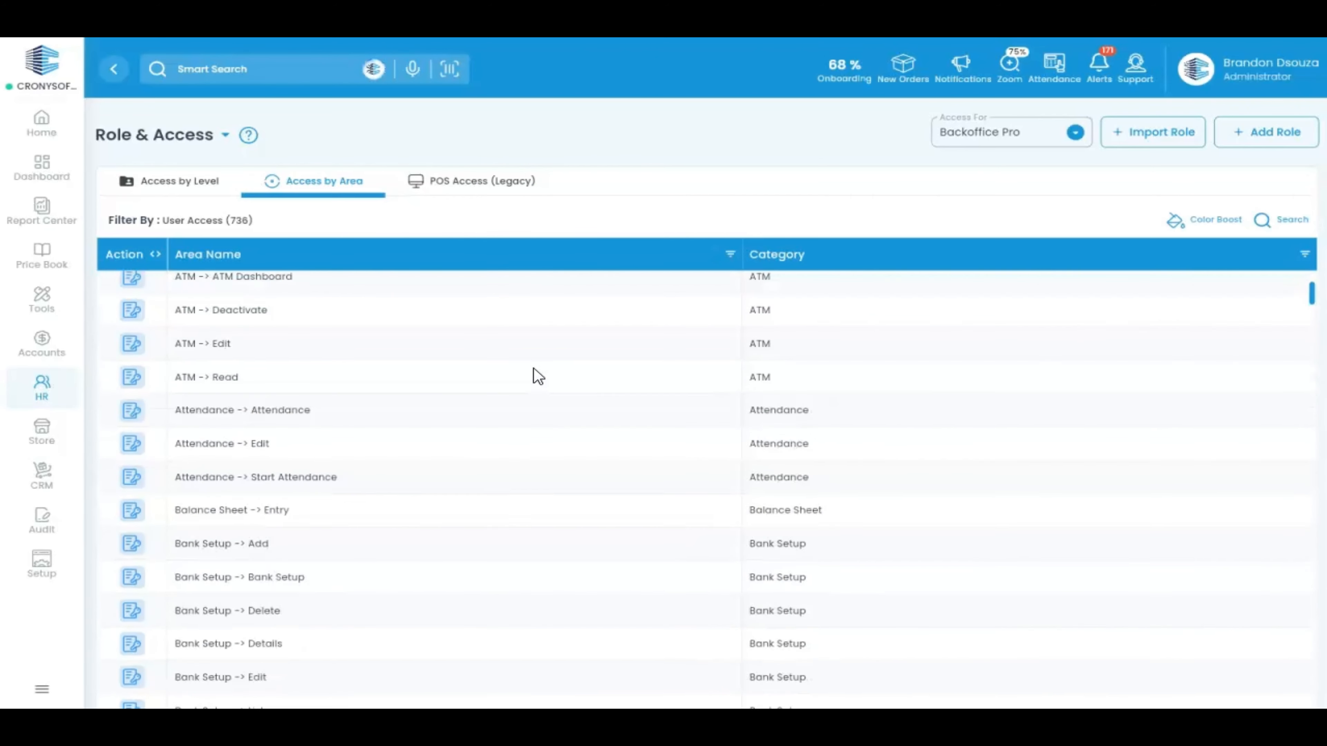
Open the access listing for the Account -> Account area and review each role's permission
left_click(132, 288)
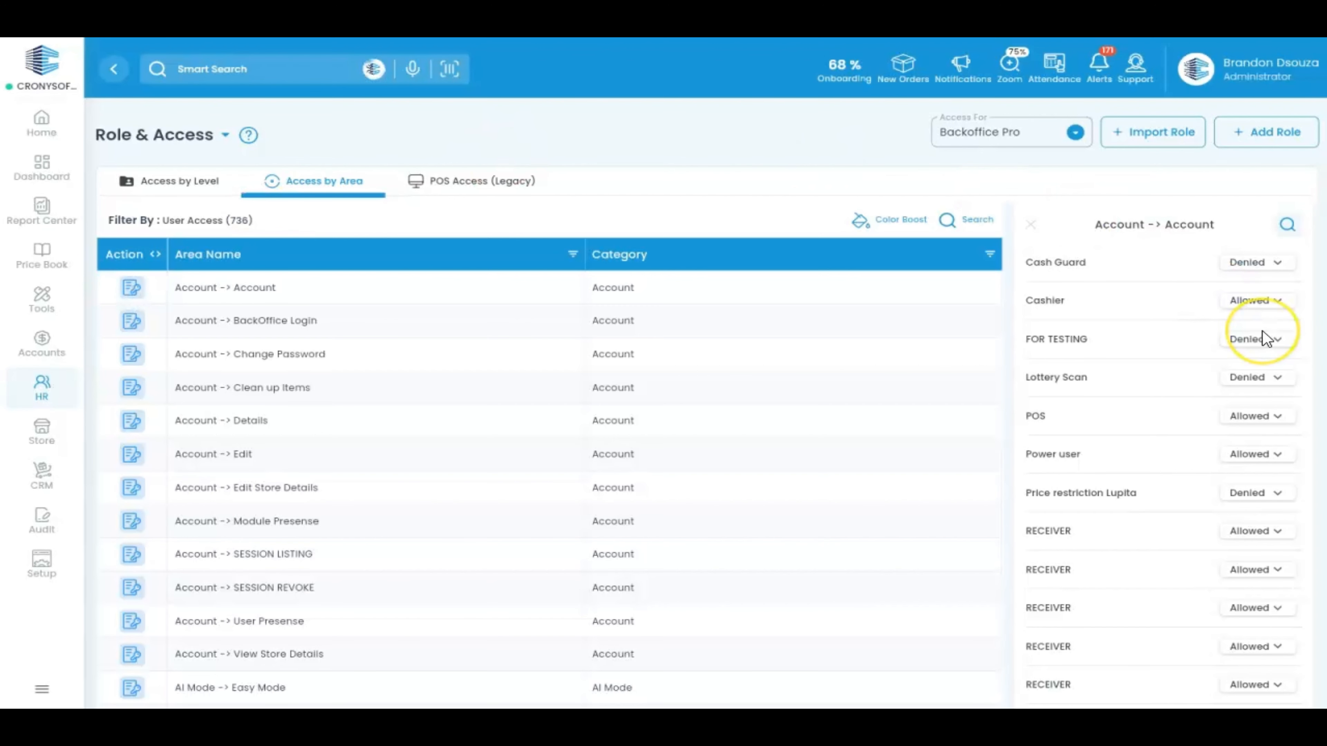
scroll(1268, 339, "down", 2)
scroll(1267, 339, "down", 3)
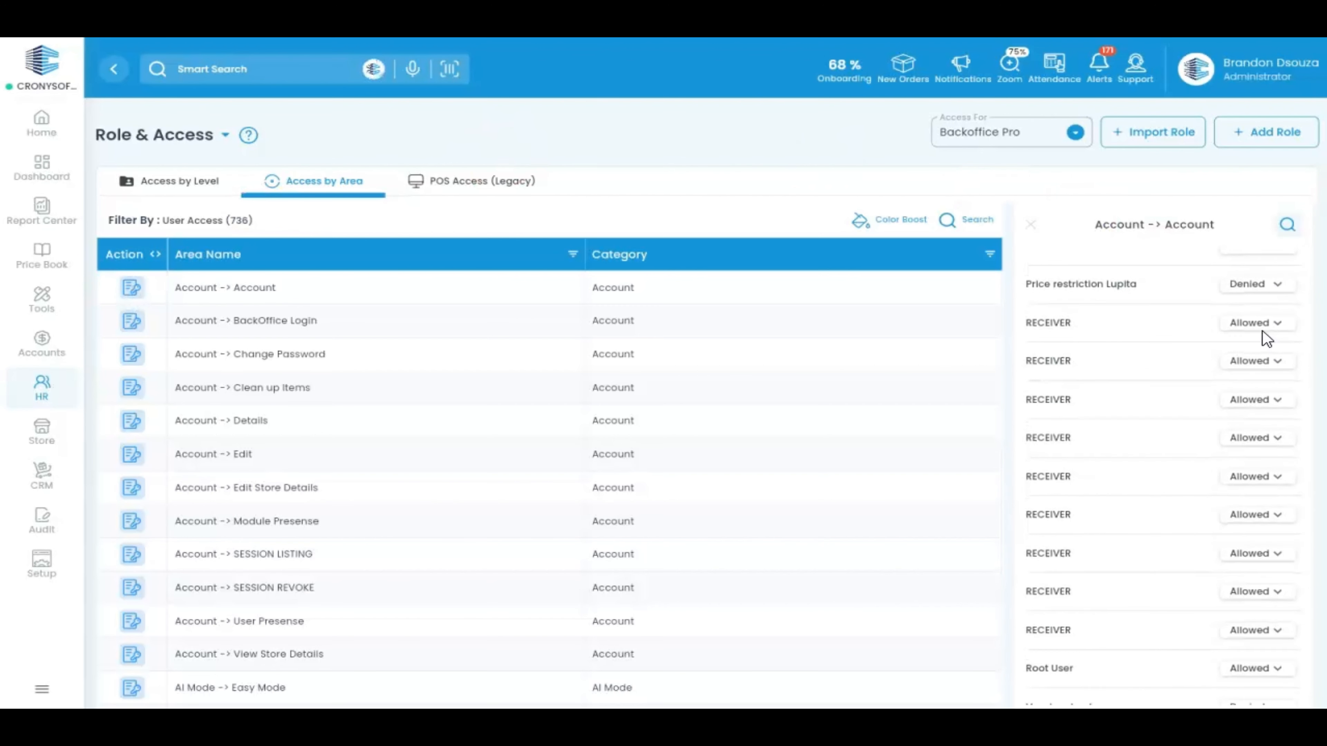
scroll(1264, 340, "up", 5)
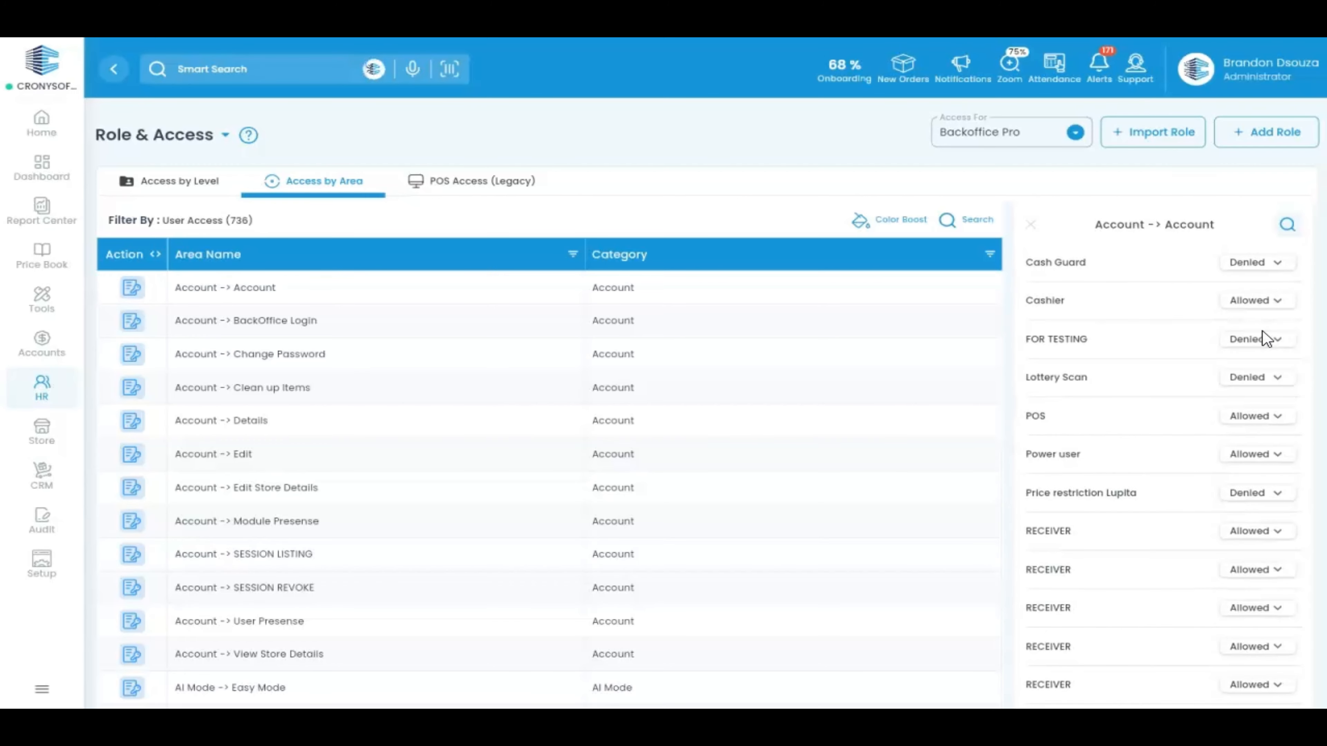
left_click(1099, 204)
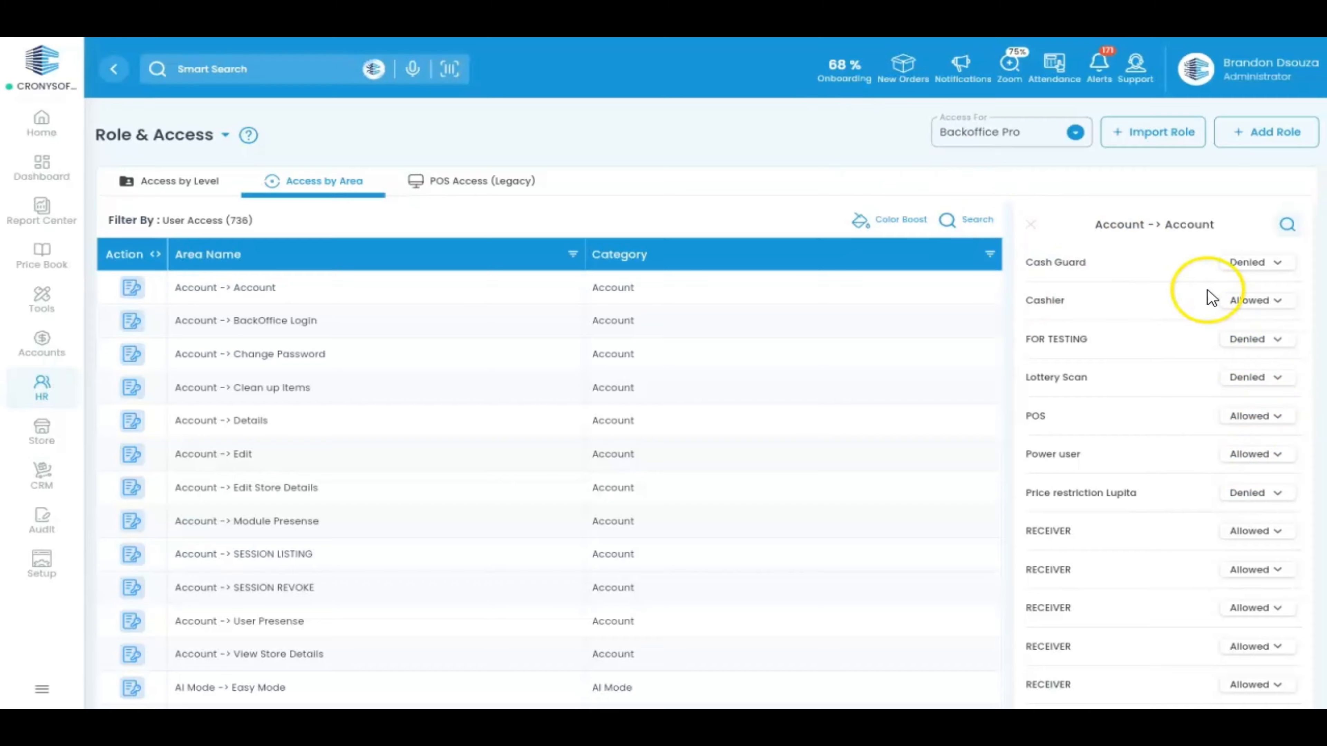
Check the Denied and Allowed choices for the Cashier role on Account -> Account, and close the access listing
left_click(1266, 300)
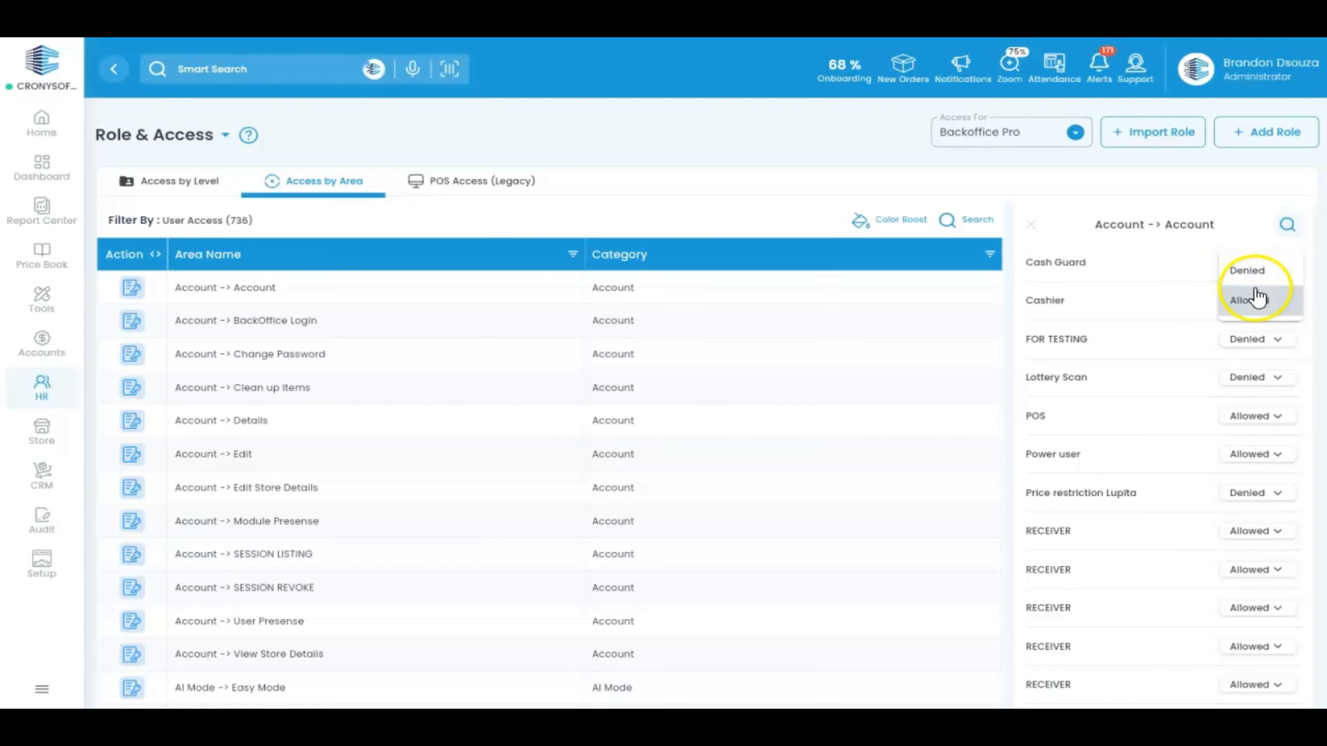
left_click(1273, 281)
left_click(1030, 224)
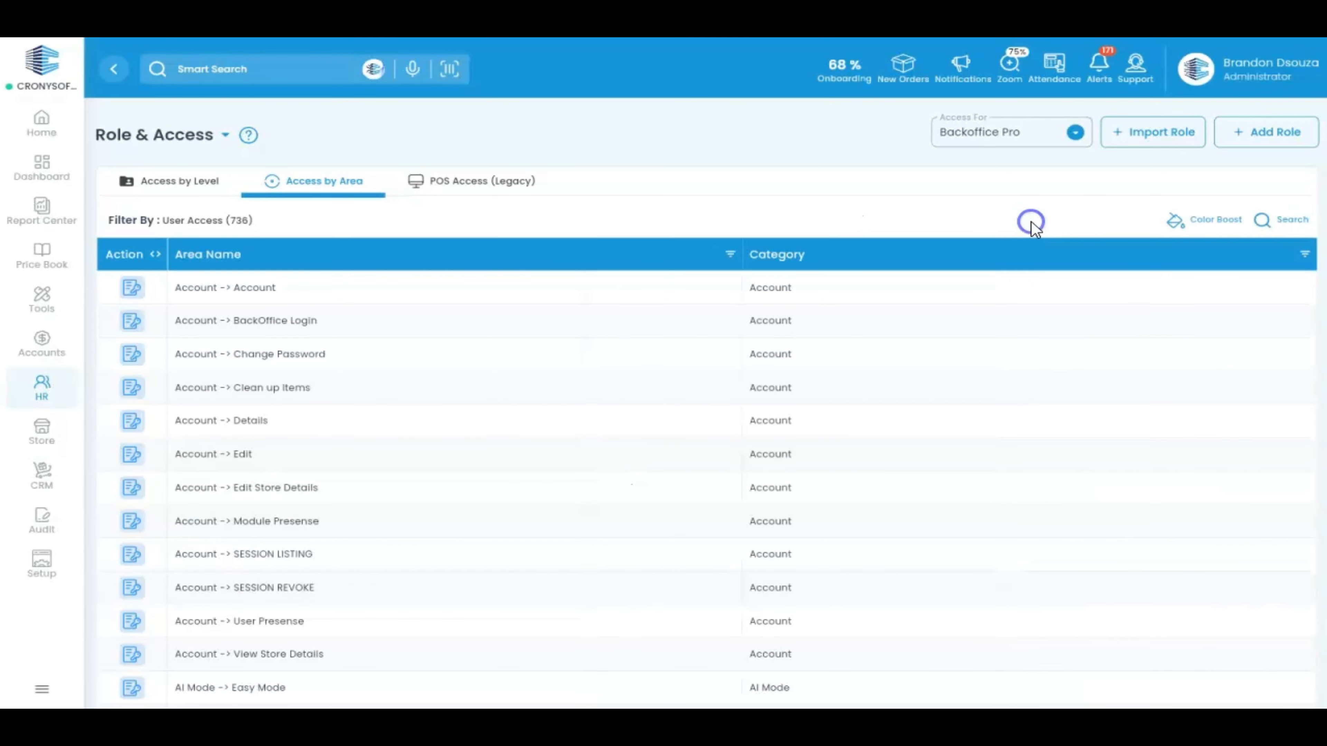
Search the Administrator level's access listing for "products", review the matching permissions and close the listing
left_click(199, 189)
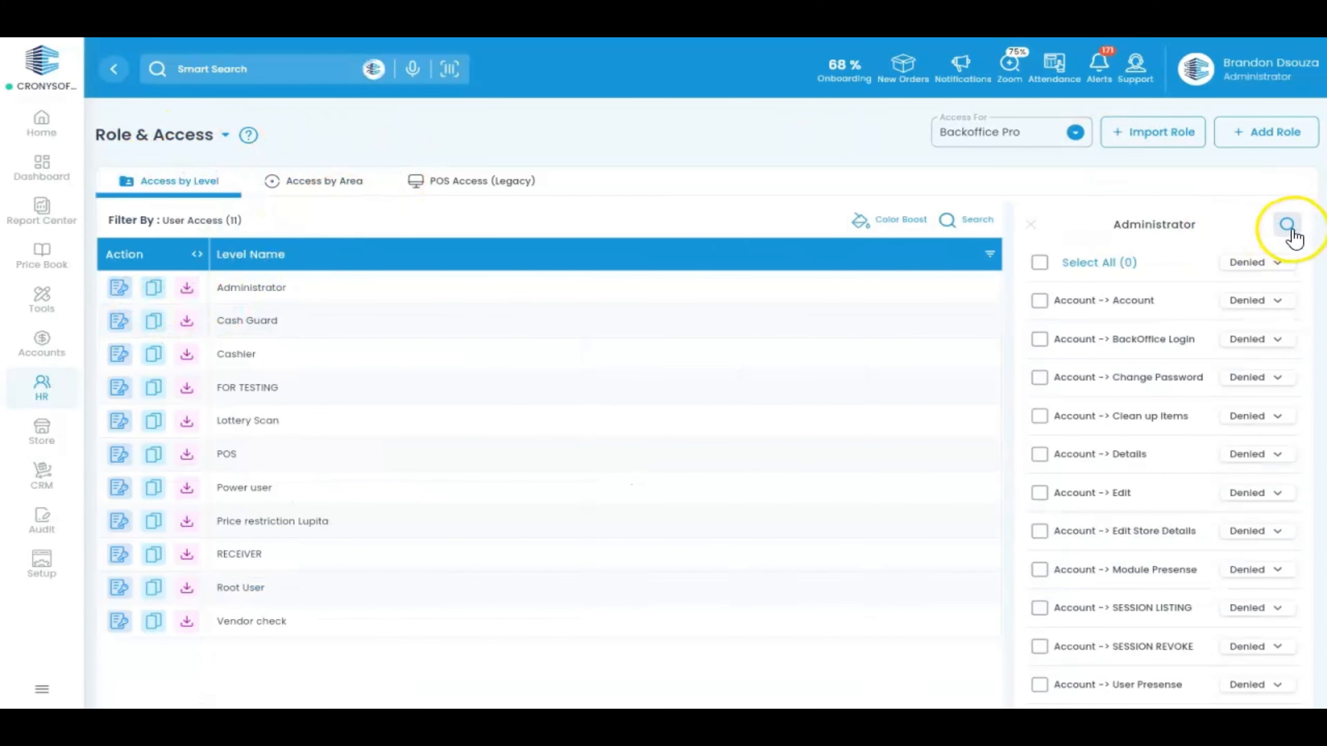
left_click(1289, 227)
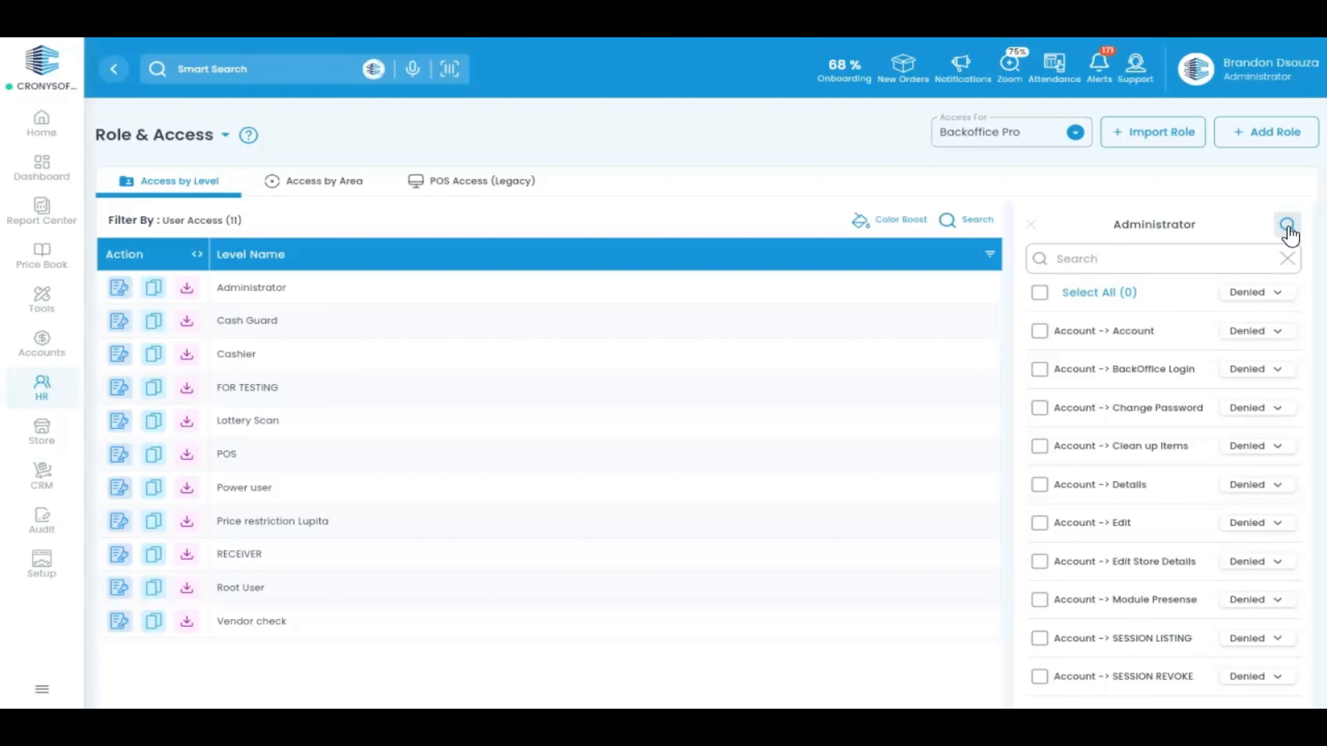
left_click(1213, 258)
type("prod")
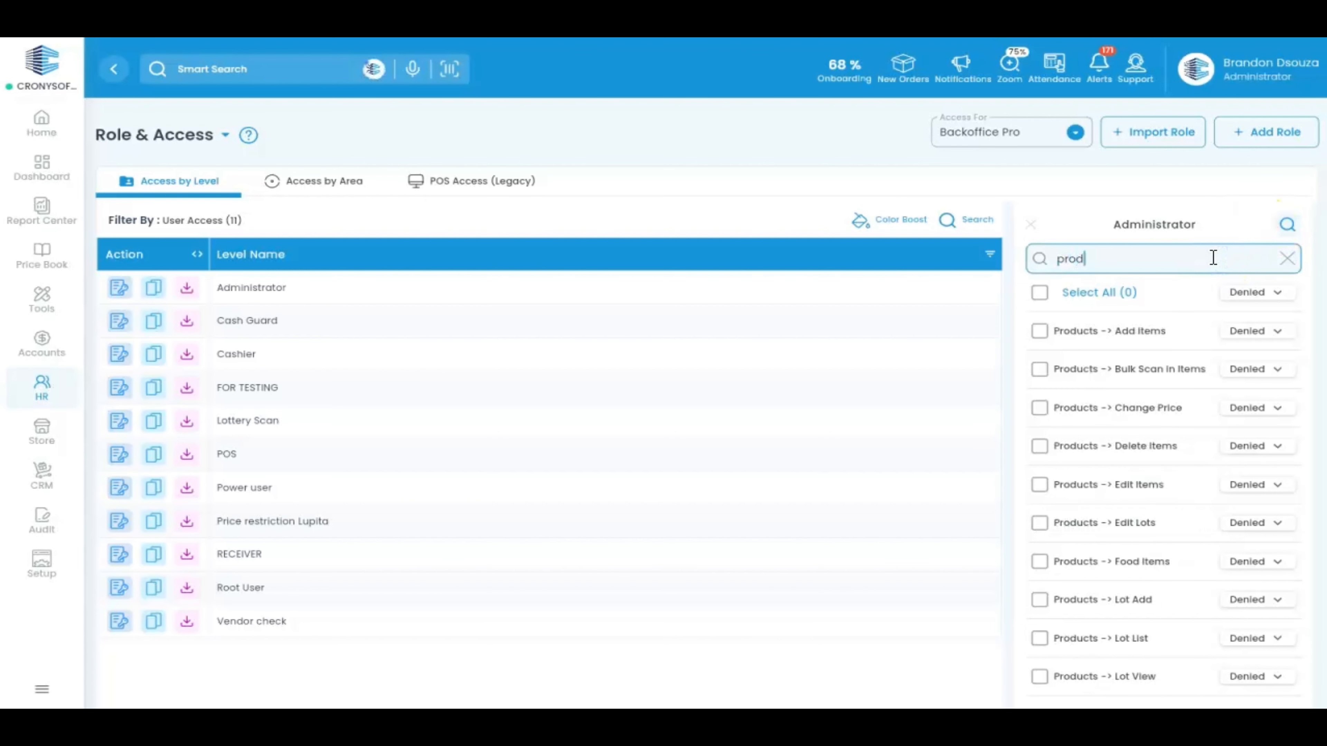
type("ucts")
scroll(1143, 499, "down", 9)
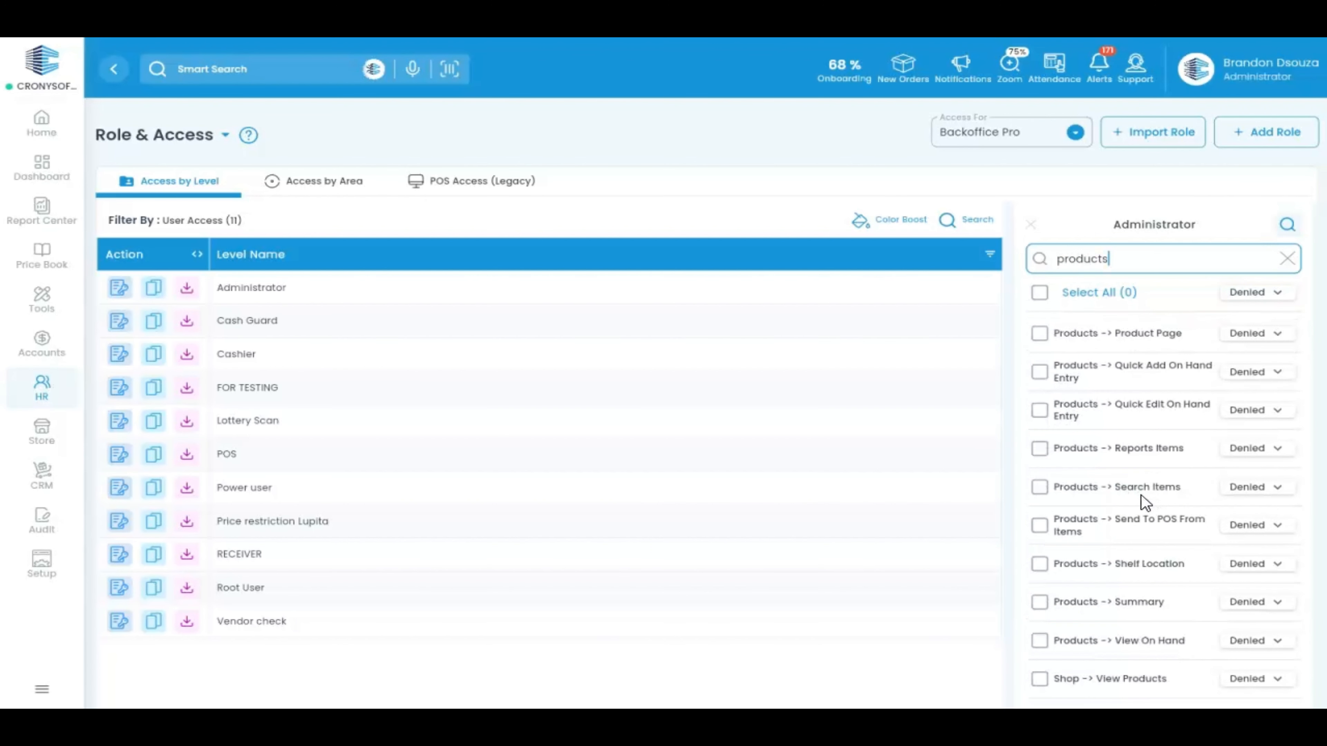
scroll(1144, 502, "up", 9)
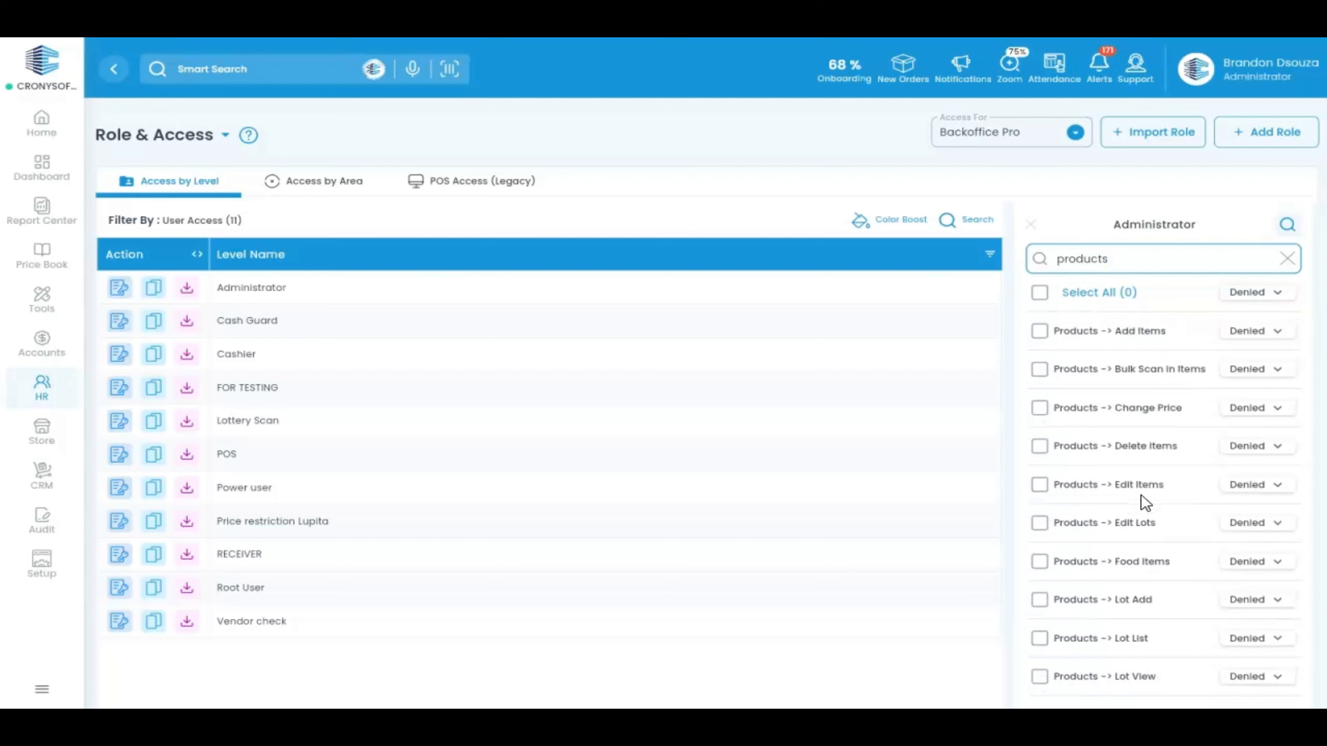
left_click(1032, 224)
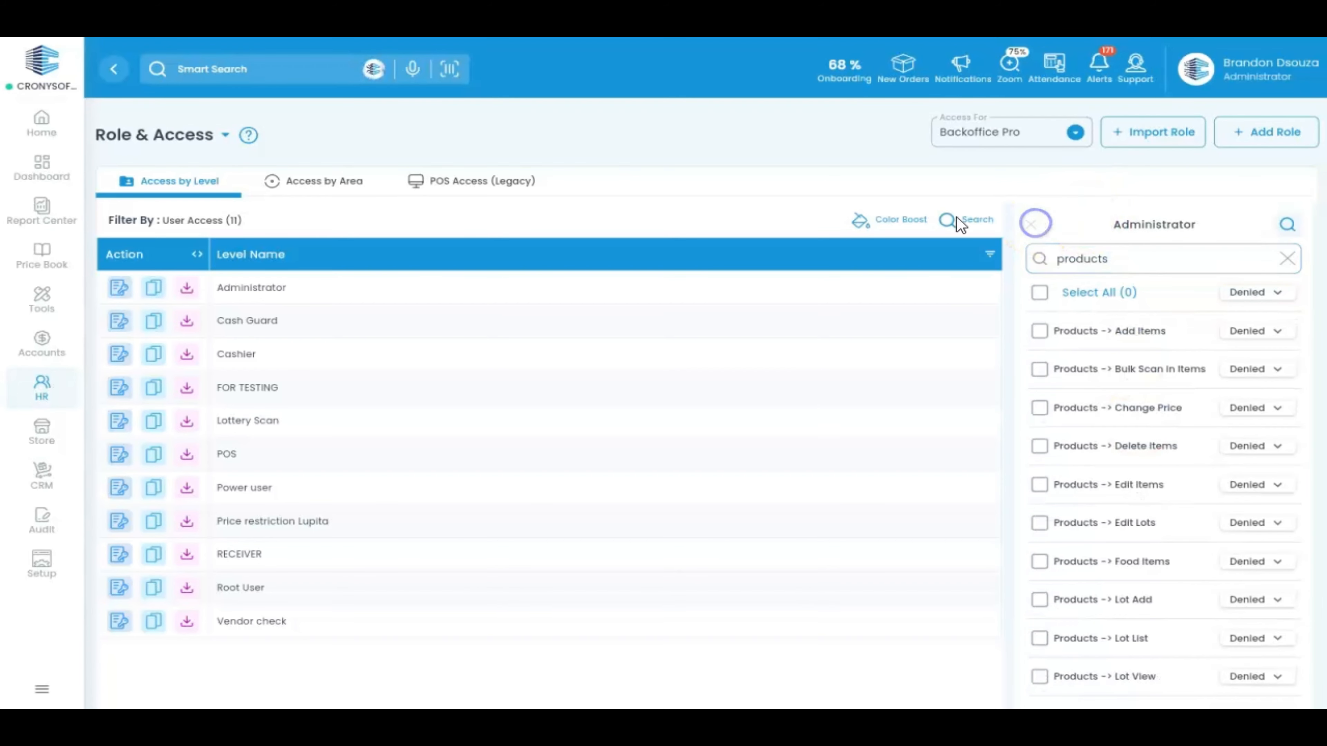
Review the STOREMANAGER access listing under POS Access (Legacy) and close it
left_click(371, 181)
left_click(460, 178)
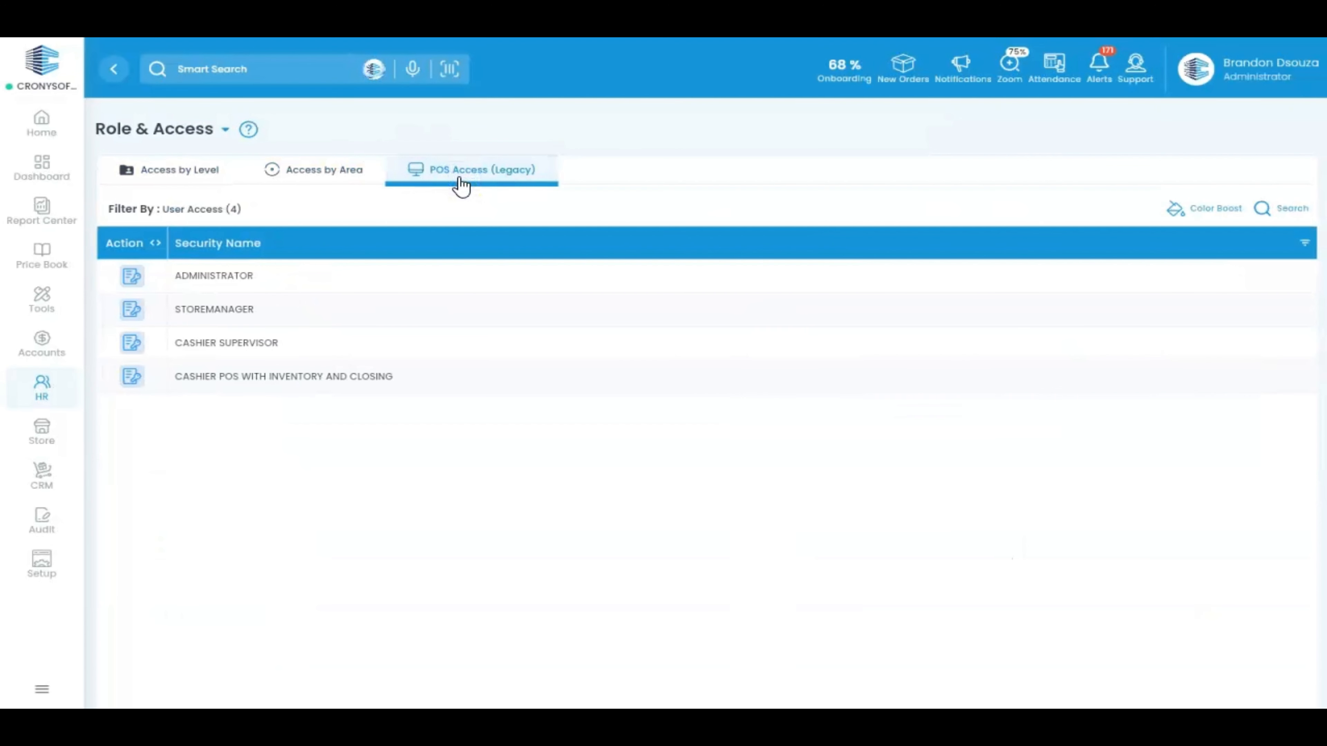
left_click(132, 310)
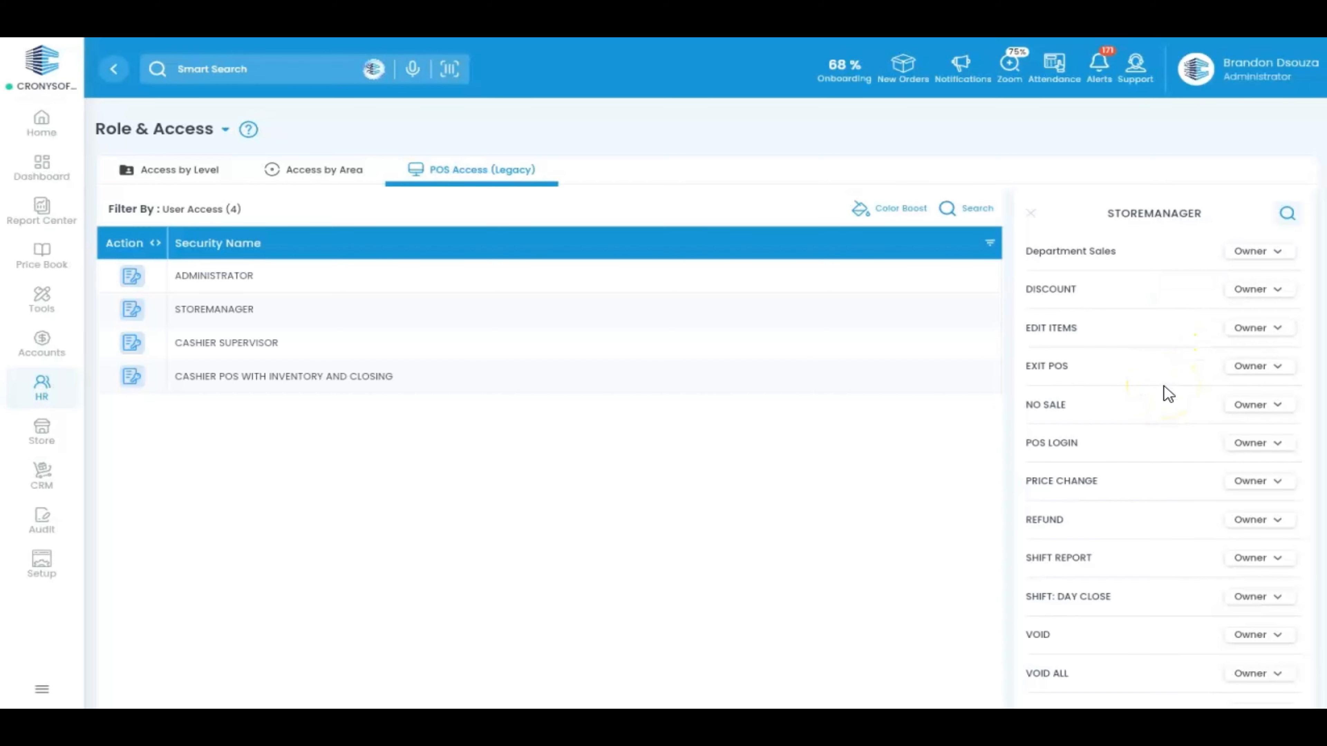
scroll(1168, 392, "down", 1)
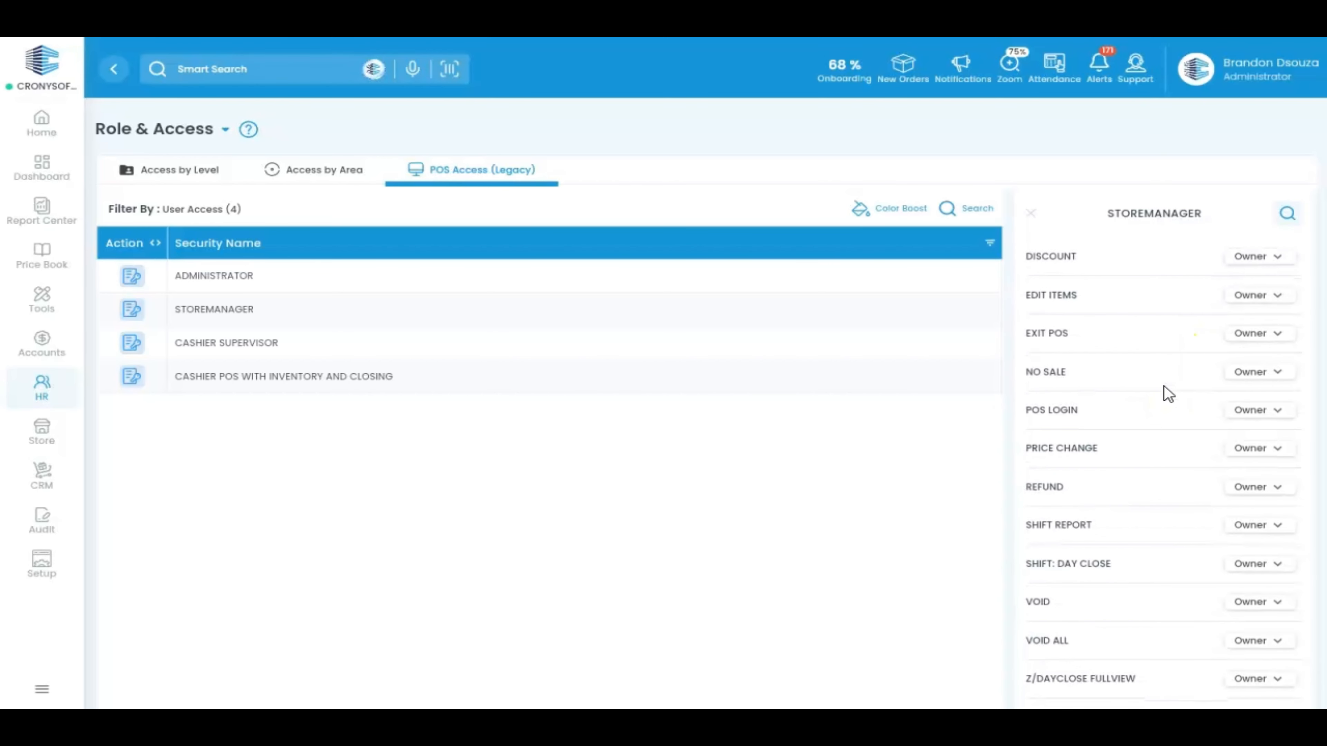
scroll(1165, 392, "up", 1)
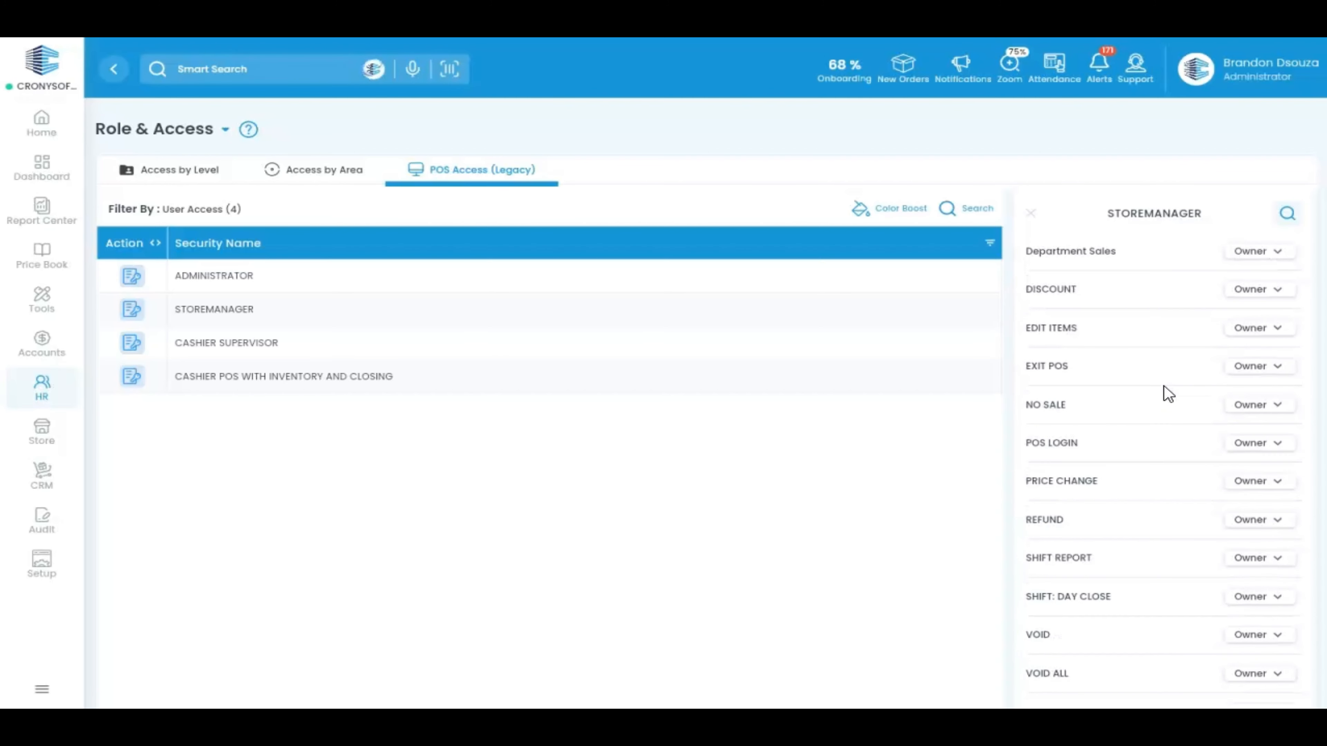
left_click(1031, 213)
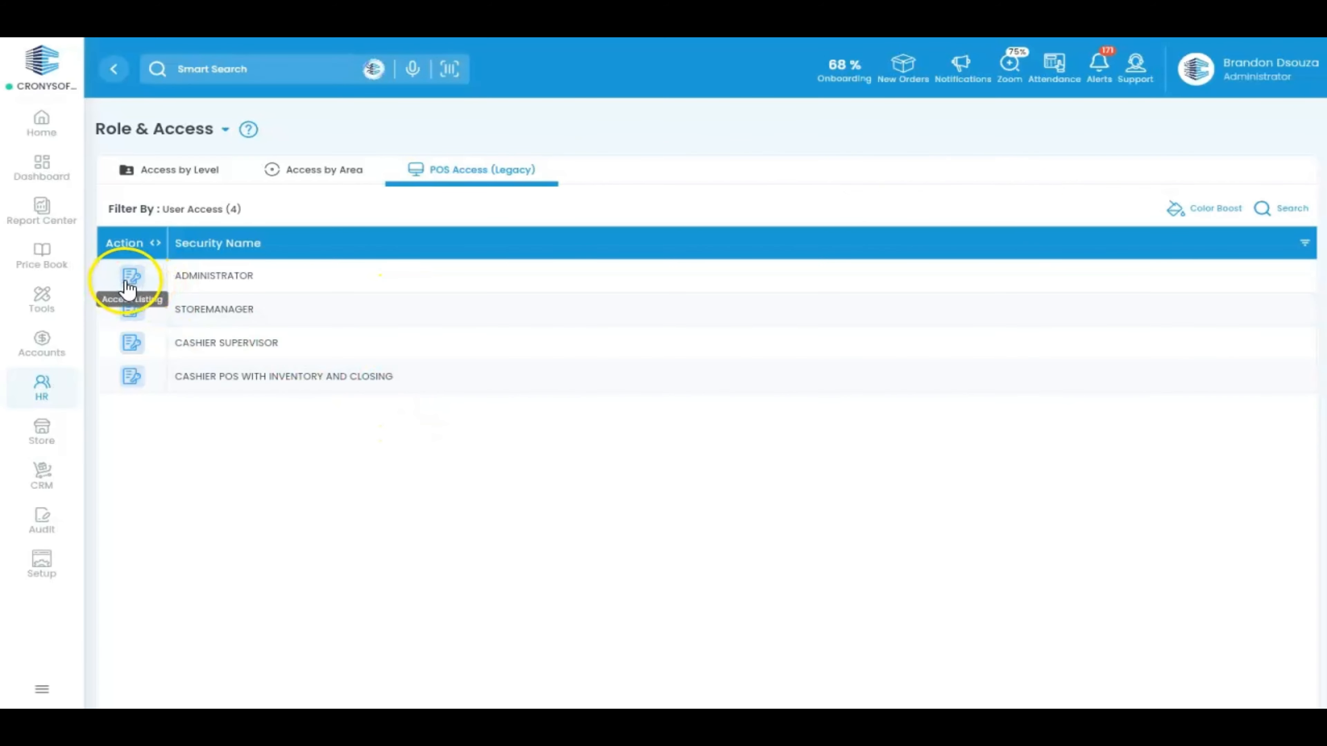
Open the STOREMANAGER access listing and check the Denied, Notify and Owner choices for DISCOUNT and EDIT ITEMS
left_click(131, 309)
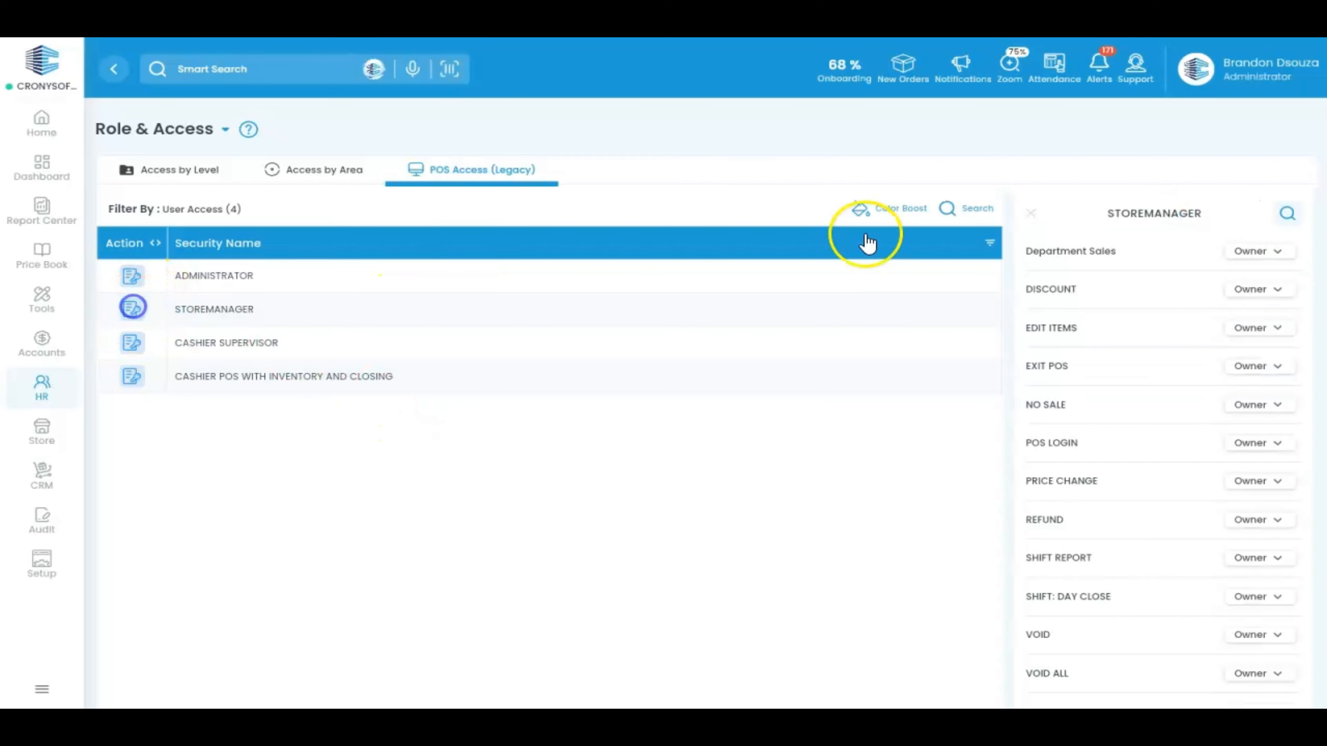
left_click(1272, 292)
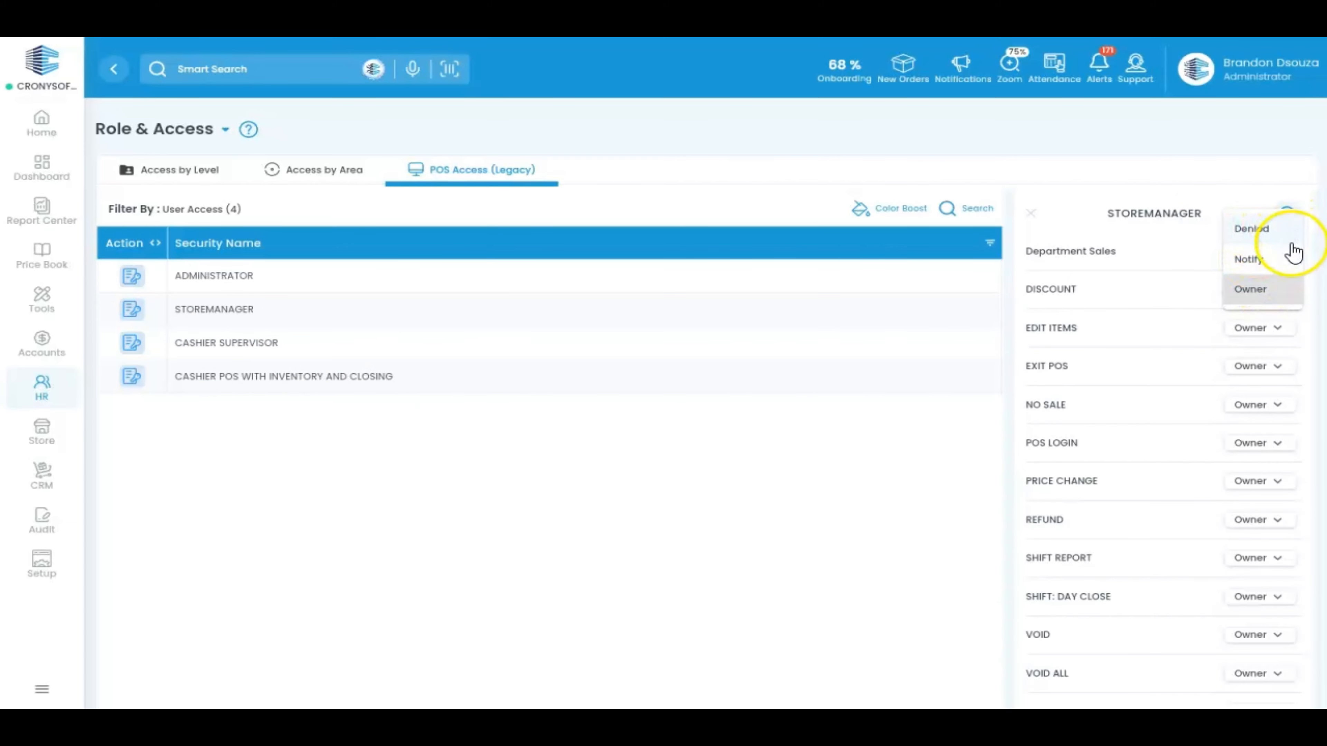
left_click(1281, 329)
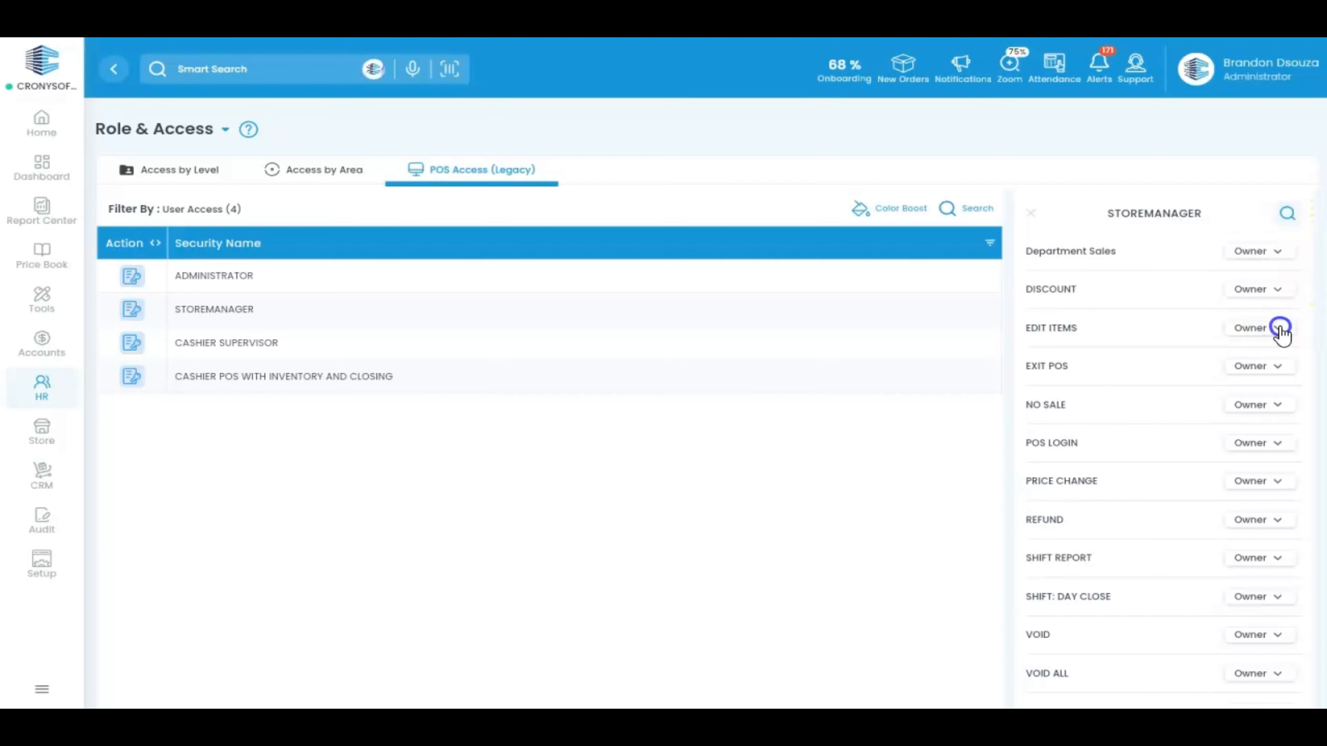
left_click(1282, 333)
left_click(1168, 241)
Set STOREMANAGER's DISCOUNT permission to Denied and change it again to Notify
left_click(1267, 289)
left_click(1260, 230)
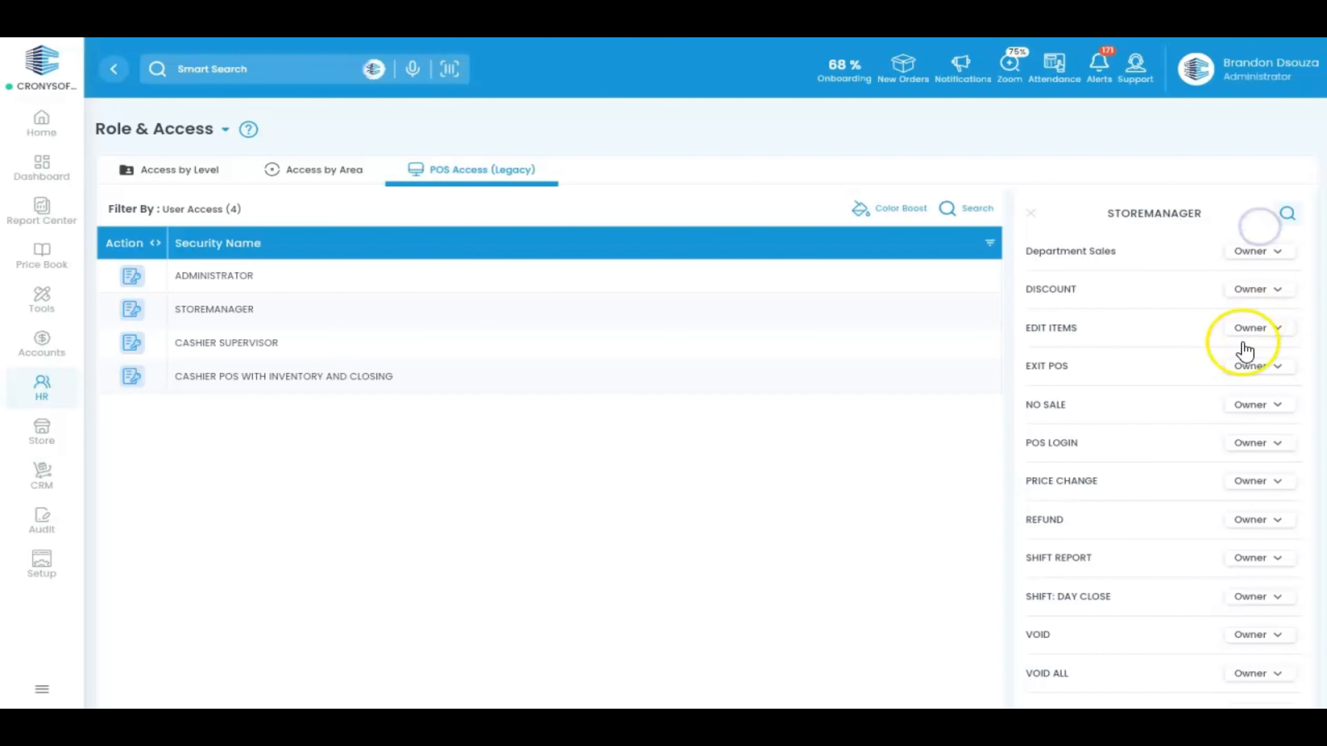
left_click(1248, 292)
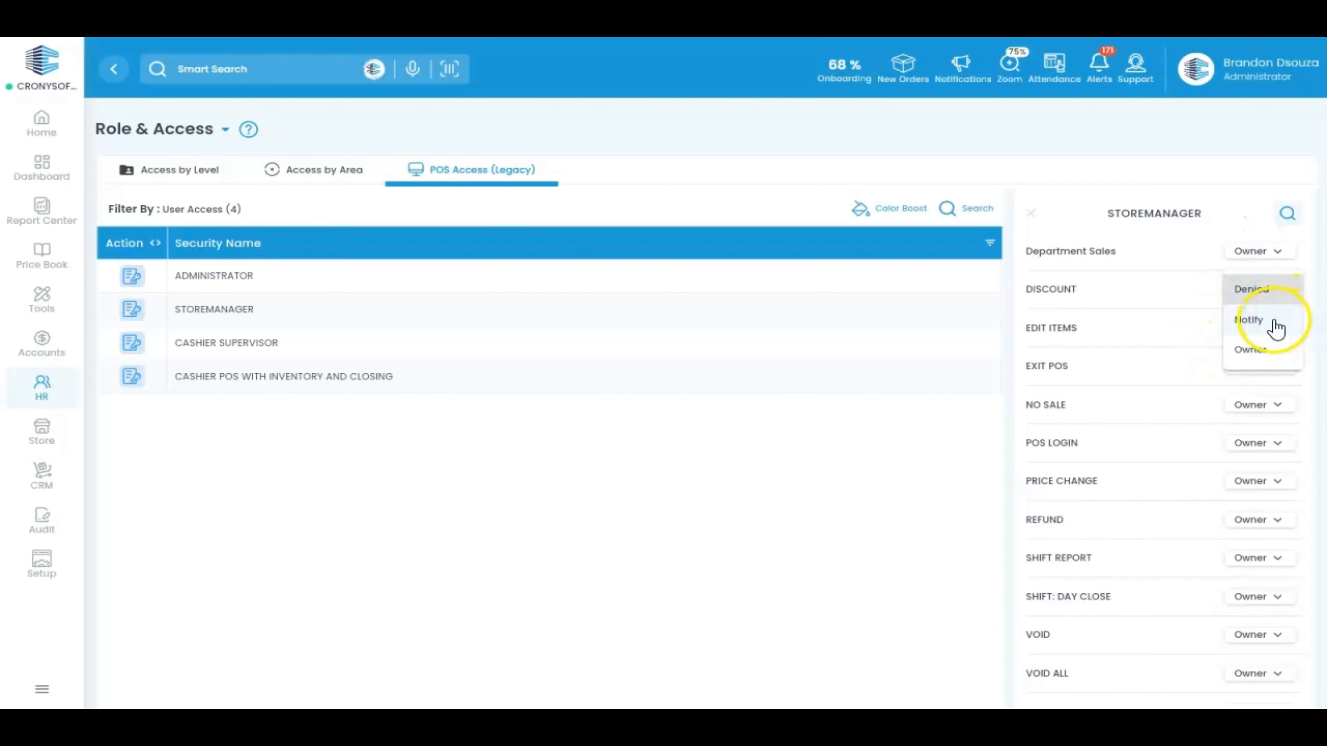
left_click(1280, 320)
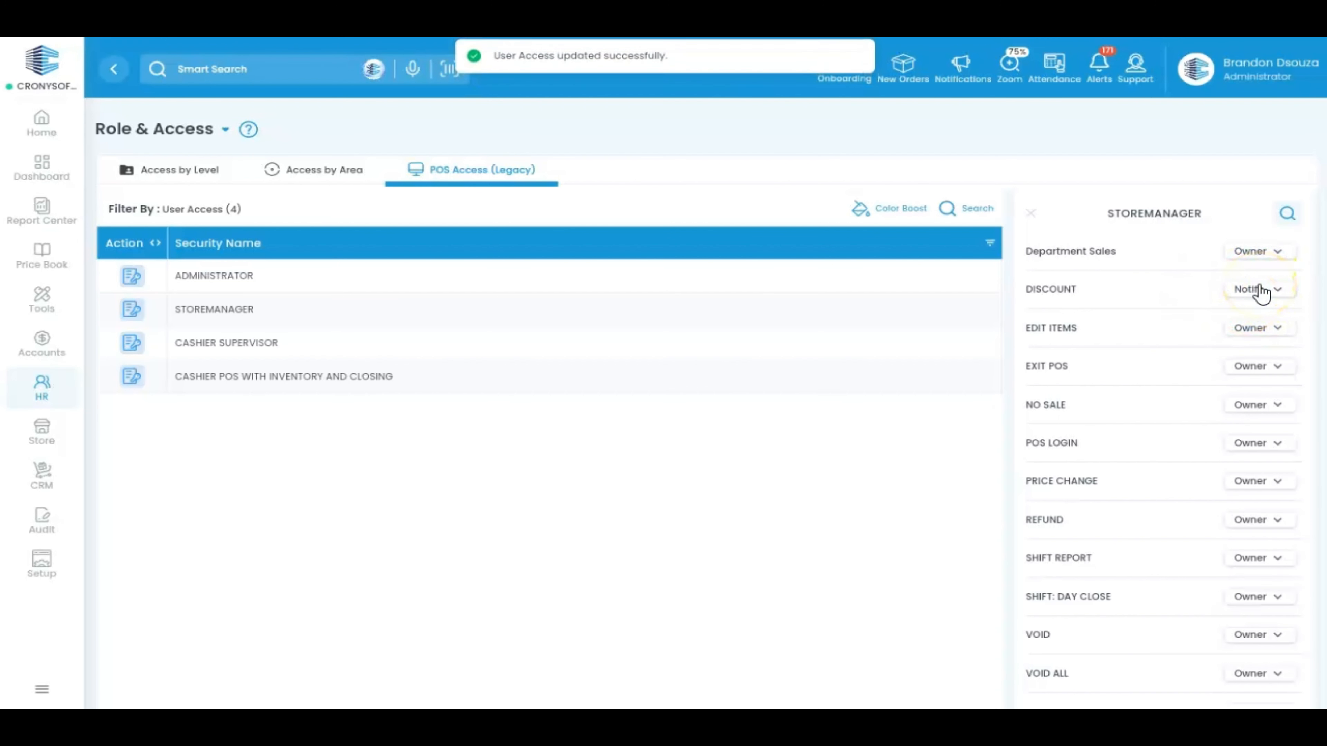
Restore STOREMANAGER's DISCOUNT permission to Owner and close the access listing
left_click(1258, 289)
left_click(1261, 328)
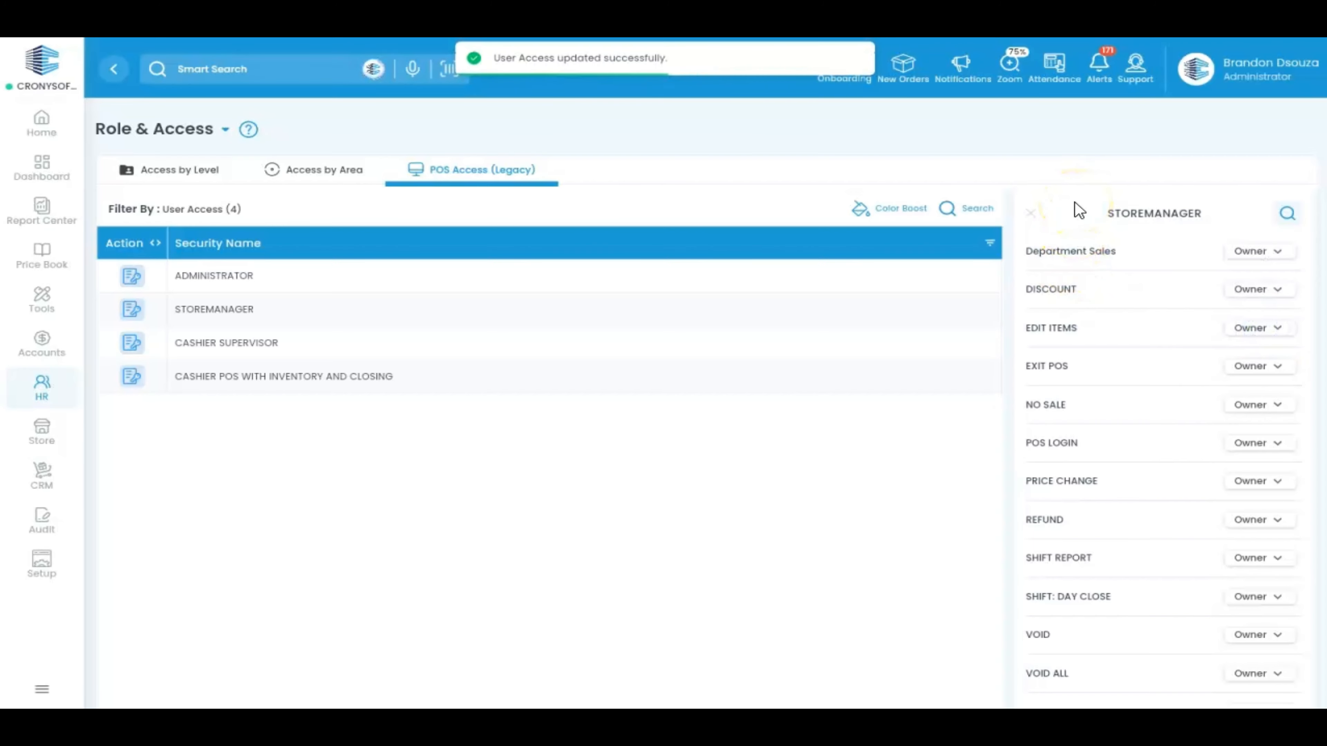
left_click(1029, 213)
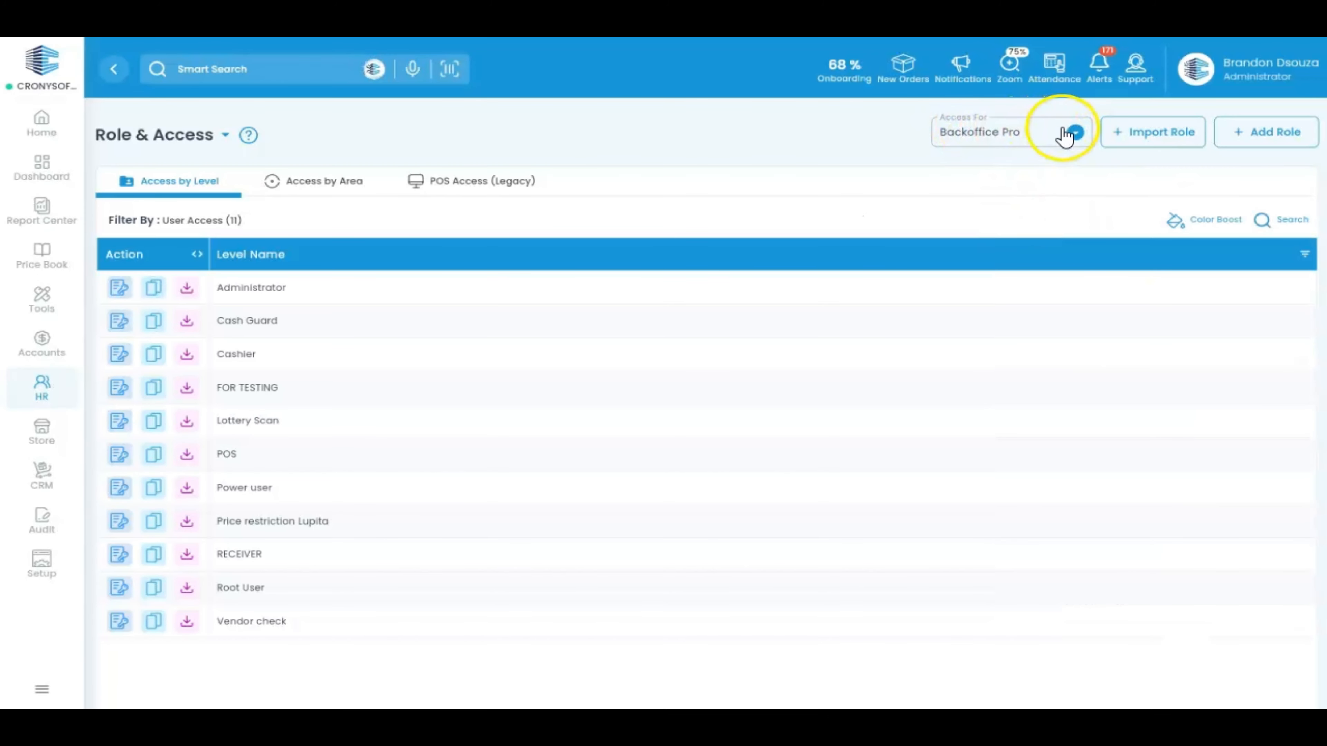
Check the Access For choices on Access by Level and review the Administrator level's Backoffice Pro permissions
left_click(1070, 133)
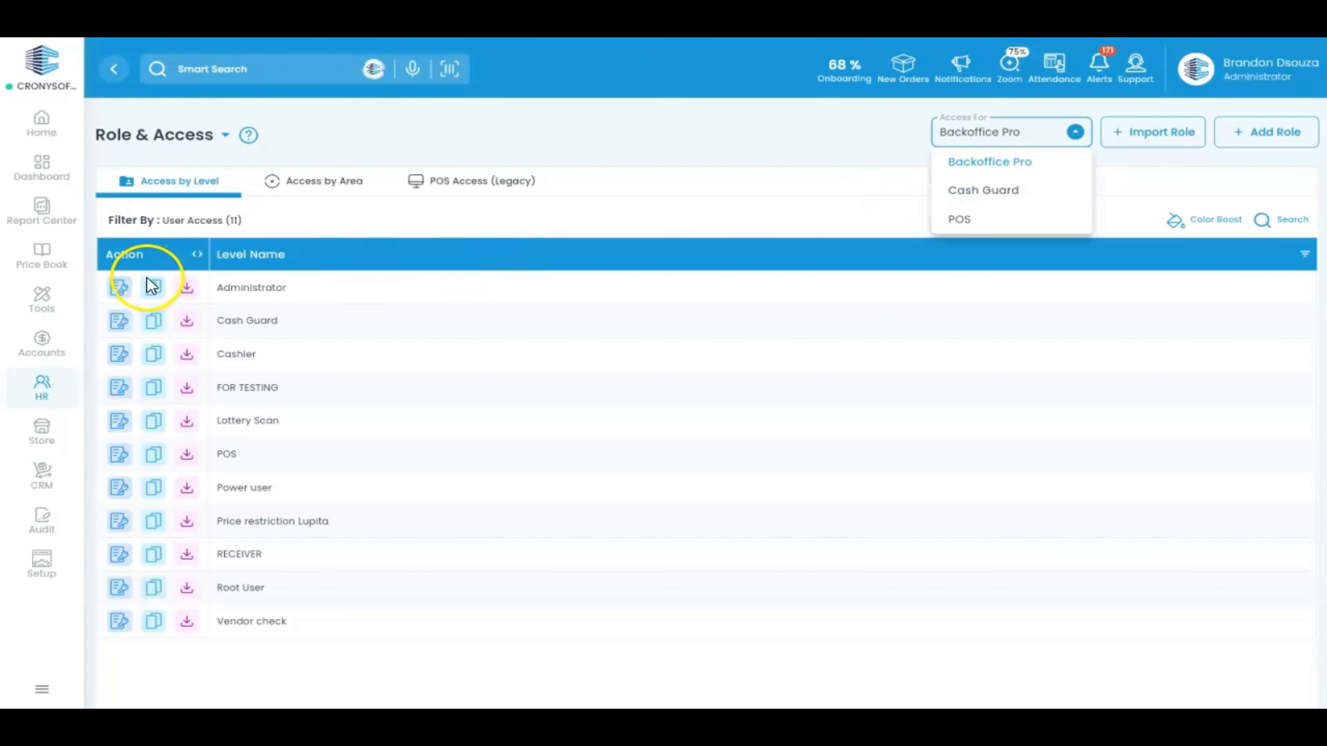
left_click(114, 289)
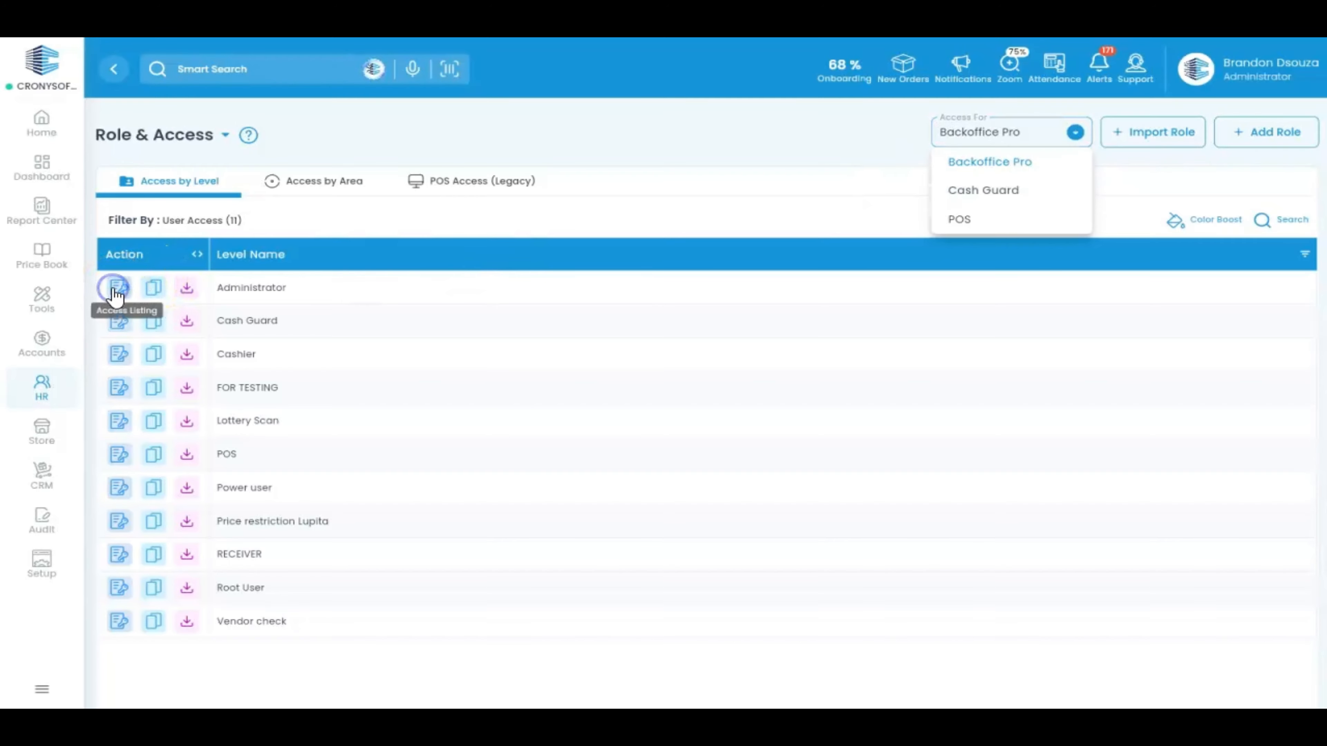
left_click(113, 287)
scroll(1158, 464, "down", 1)
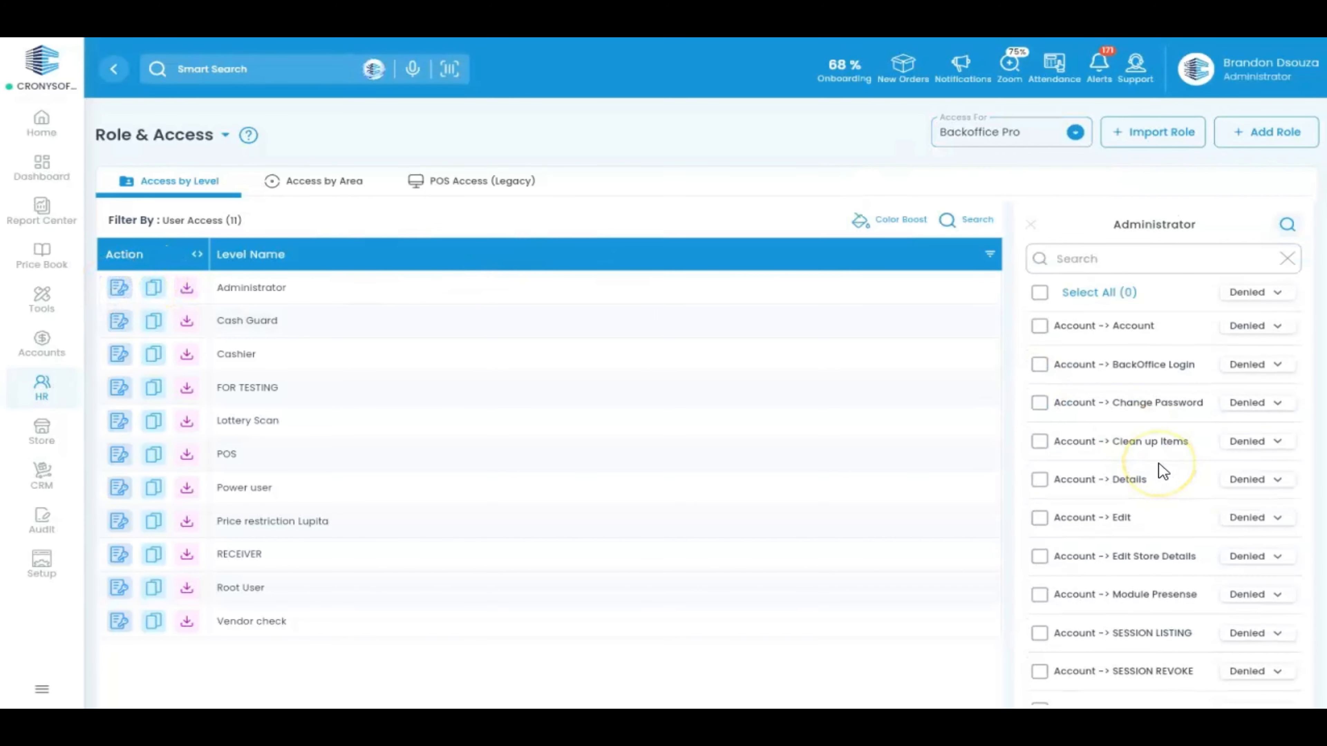
scroll(1159, 464, "down", 10)
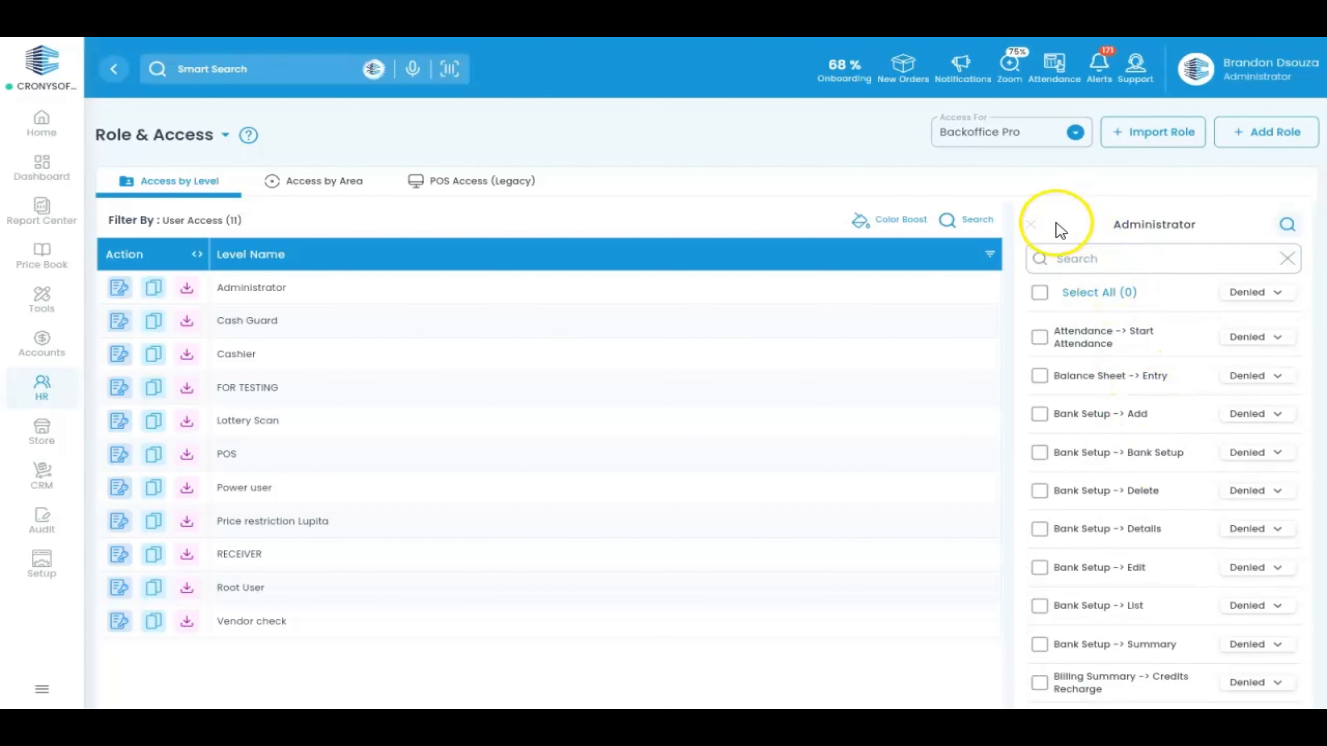
Switch Access For to Cash Guard and review the access listings of the Administrator and Cash Guard levels
left_click(1007, 129)
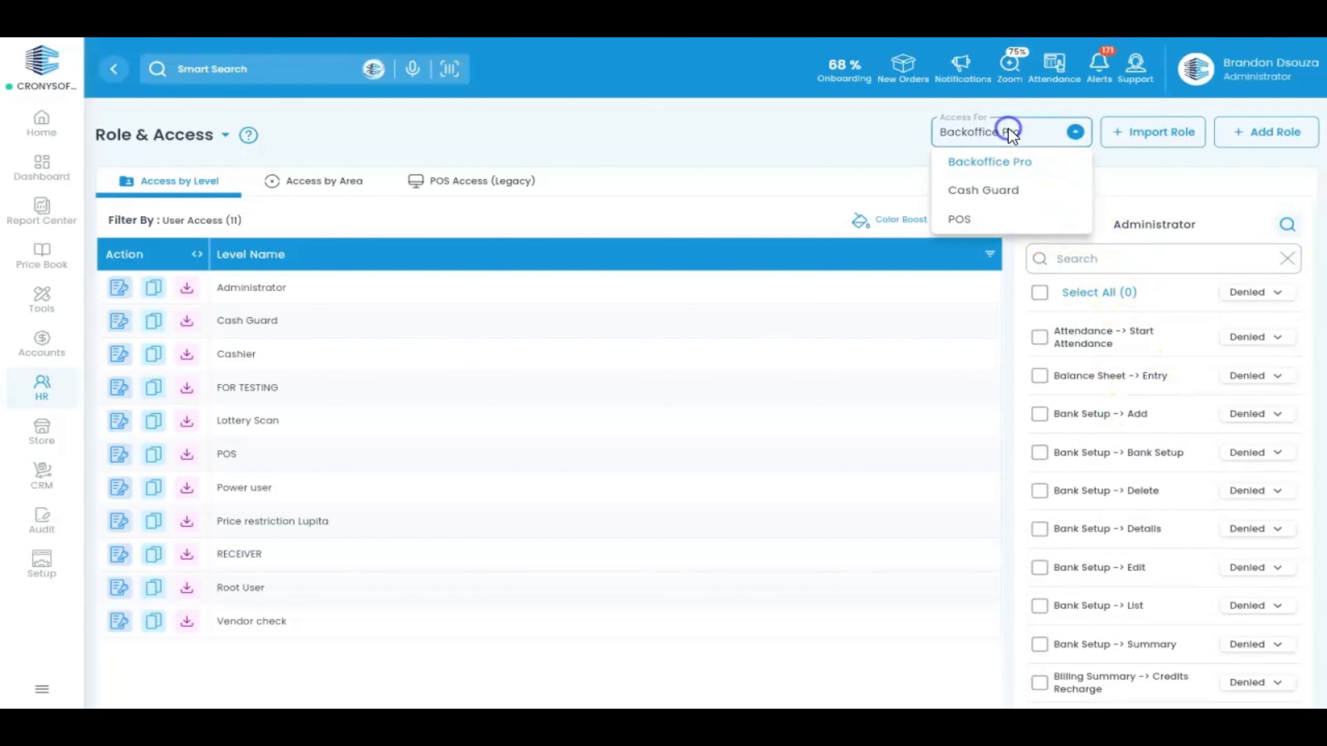
left_click(1001, 189)
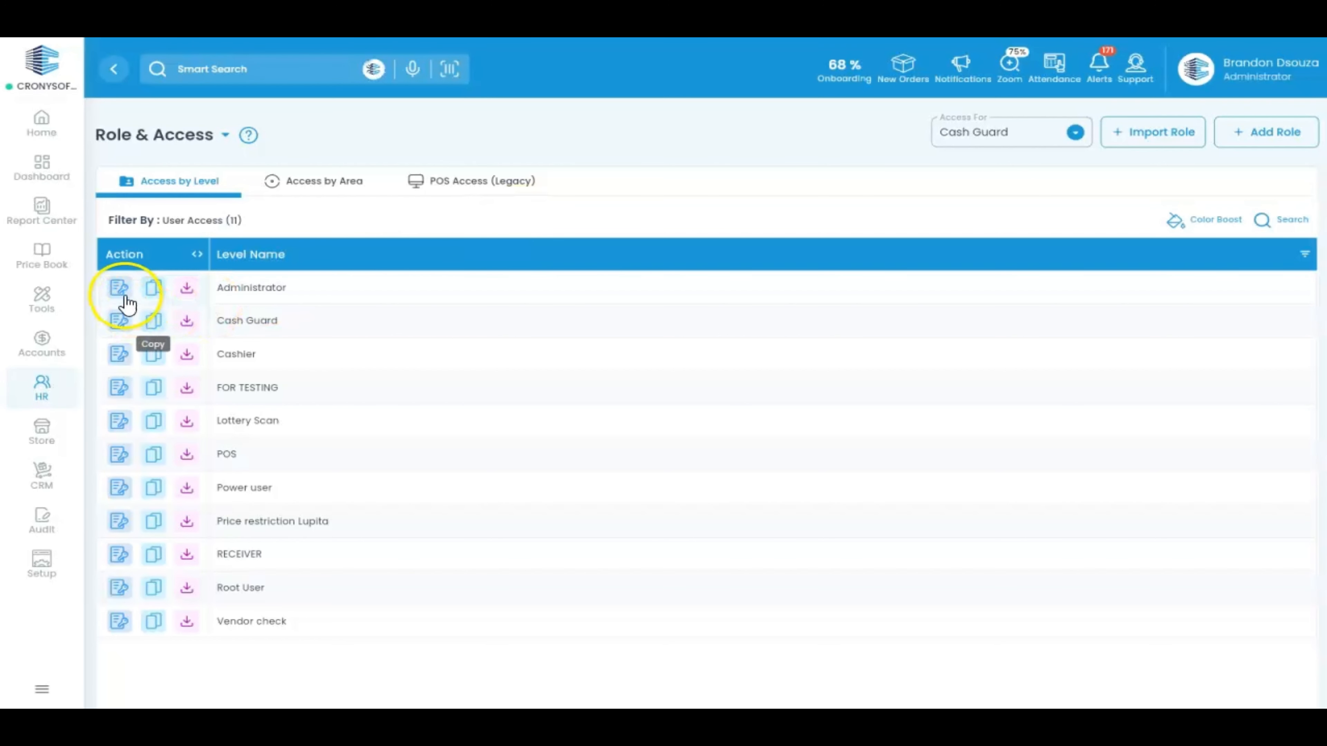
left_click(119, 289)
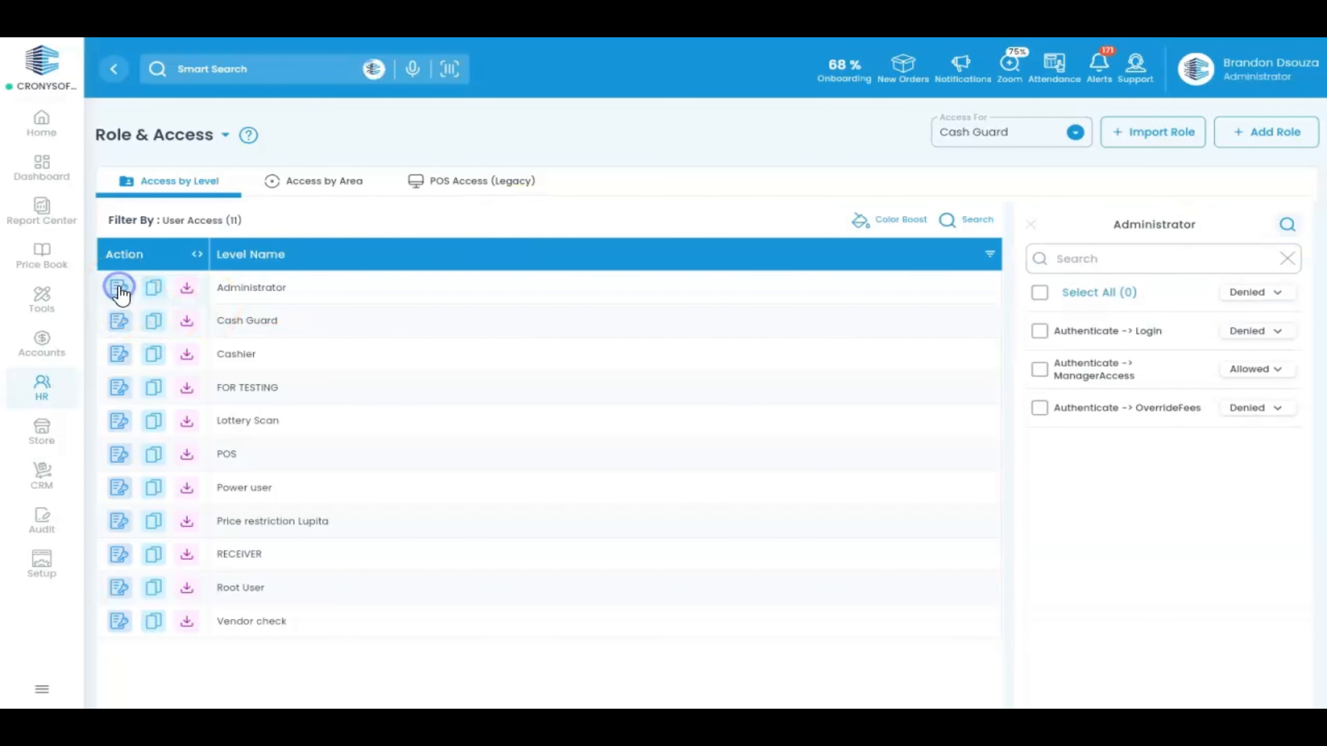
left_click(119, 320)
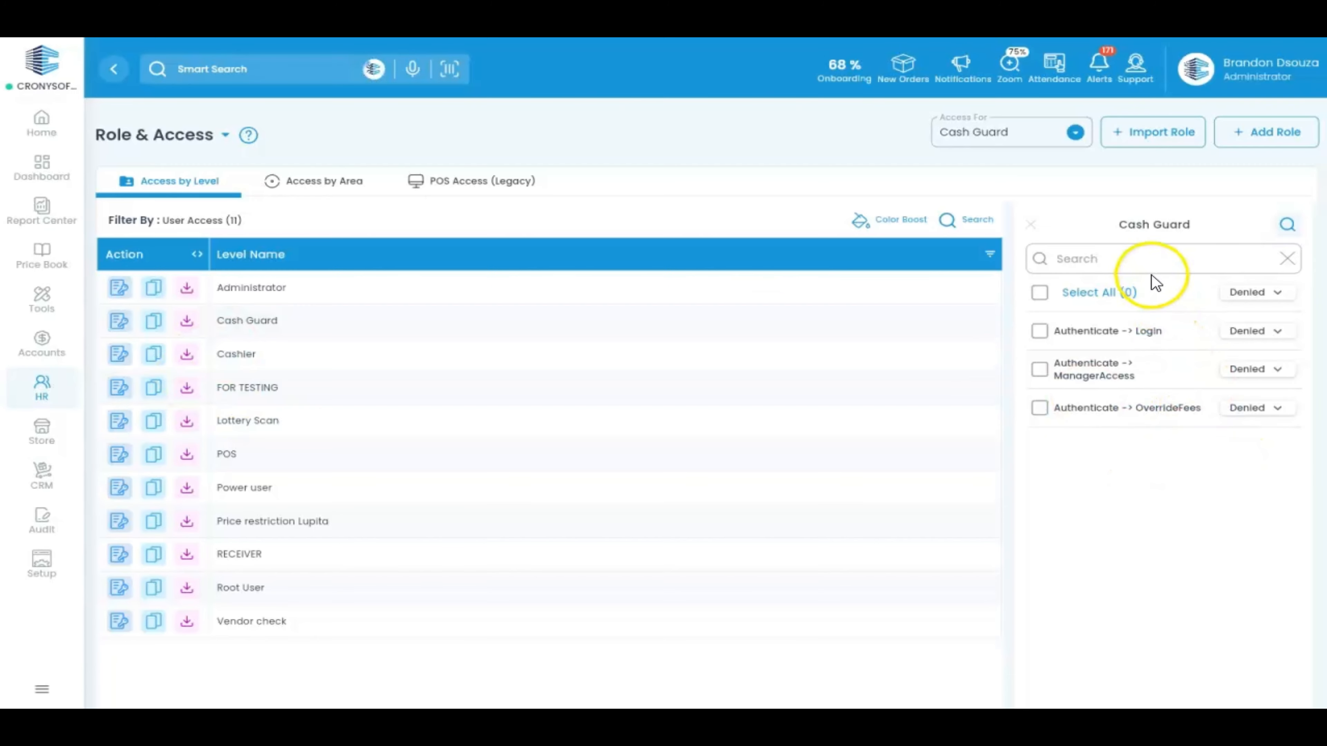
Switch Access For to POS and review the Cashier level's Authenticate permissions
left_click(1058, 128)
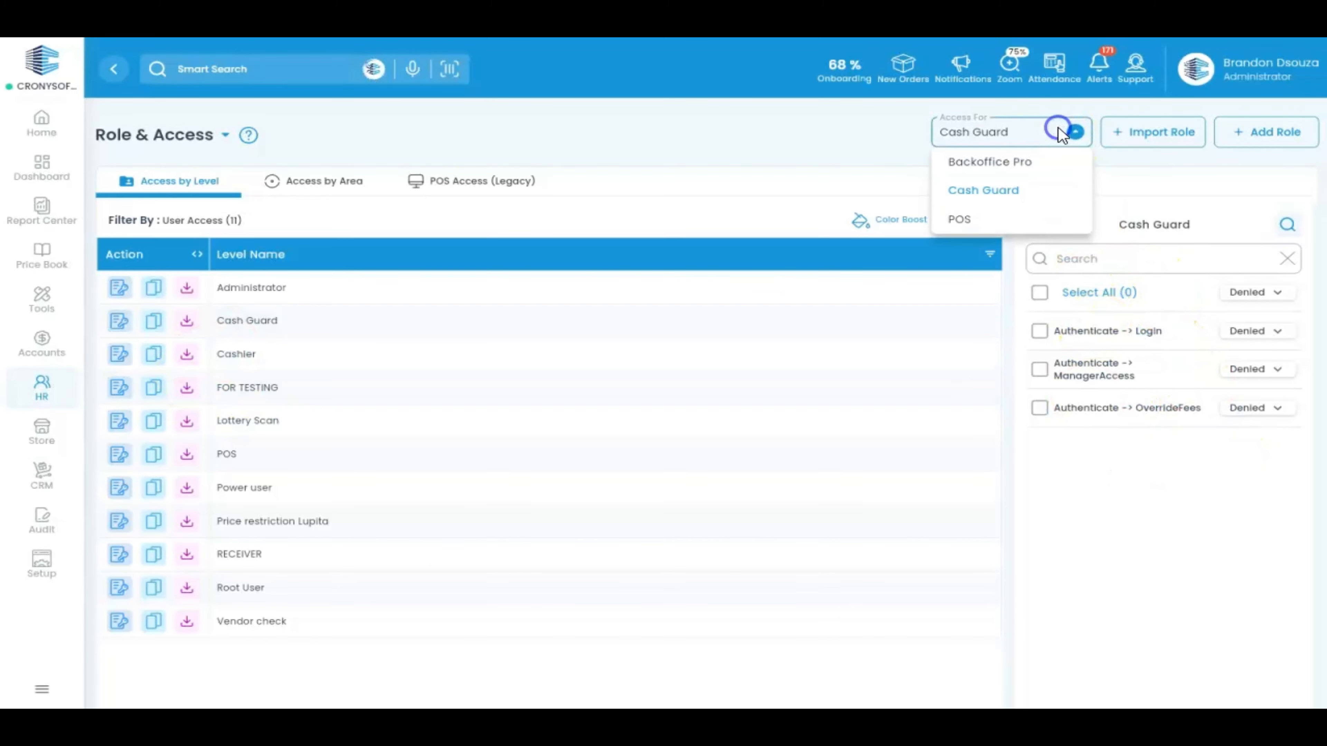
left_click(982, 220)
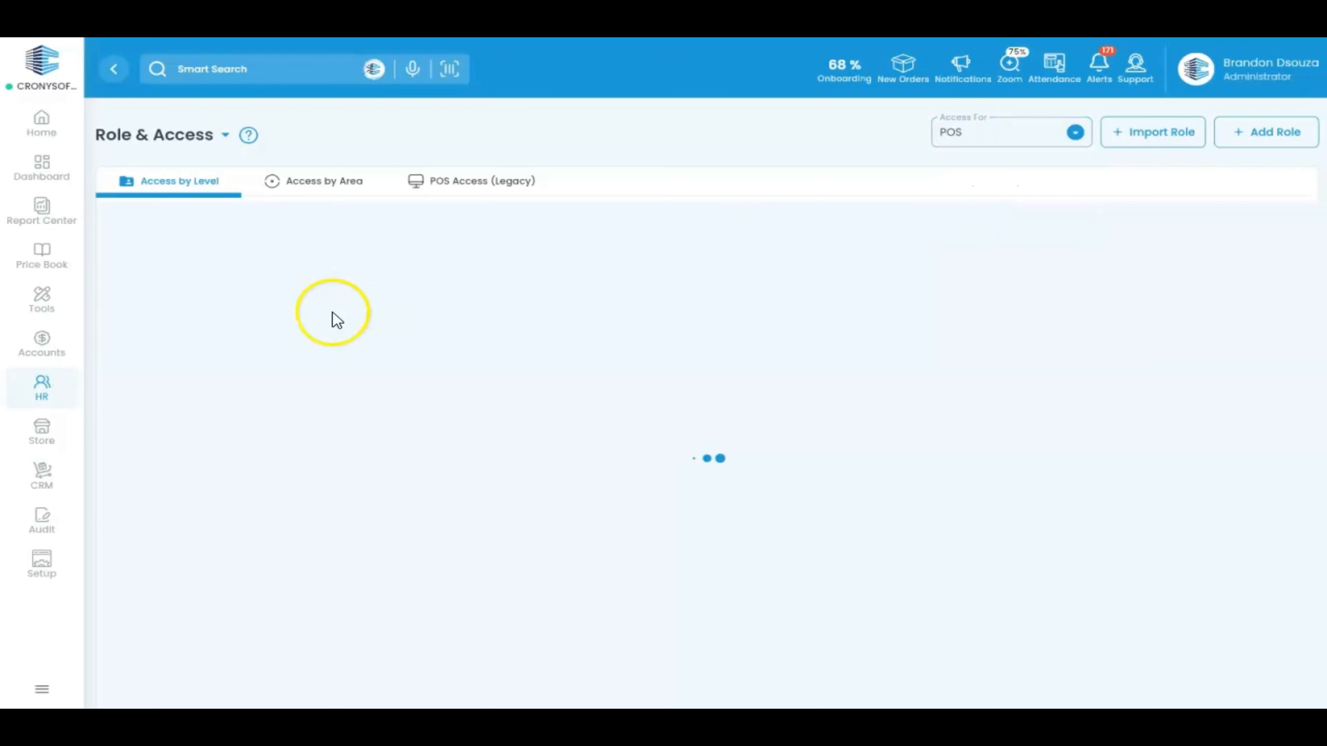
left_click(119, 321)
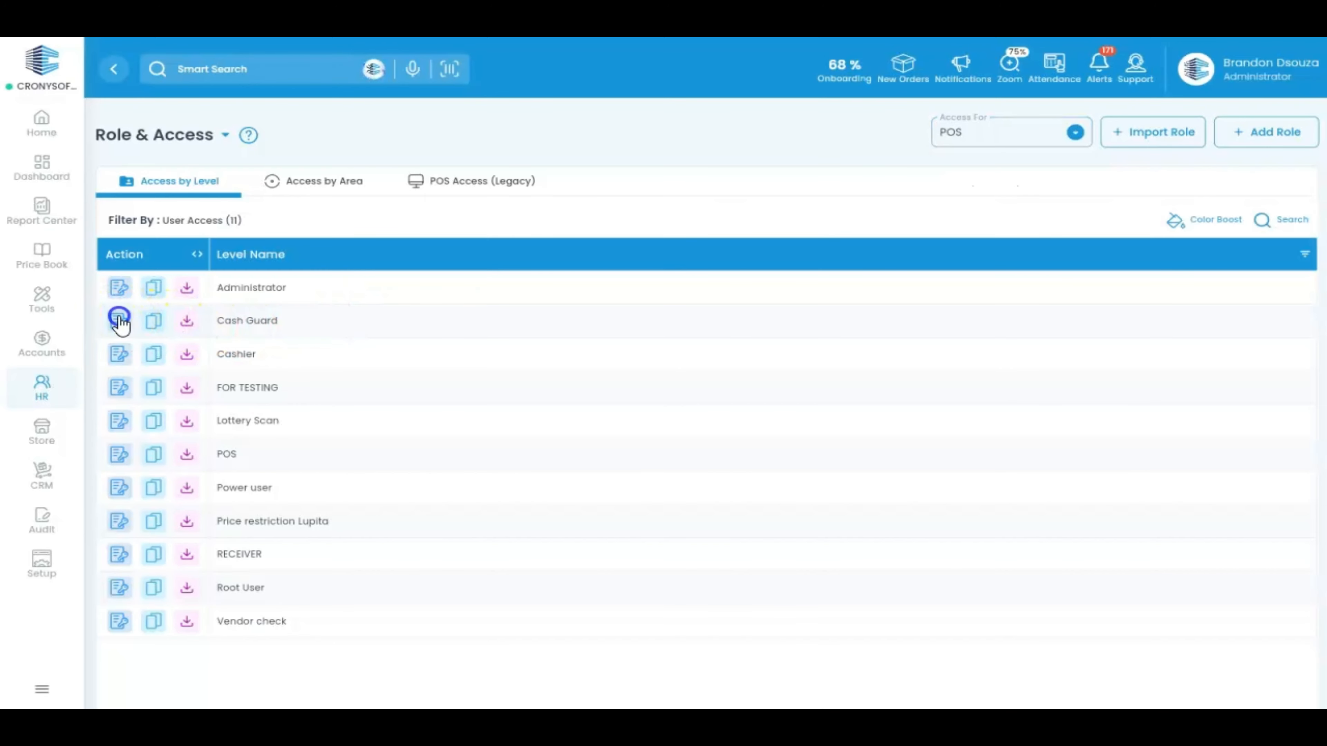
left_click(119, 354)
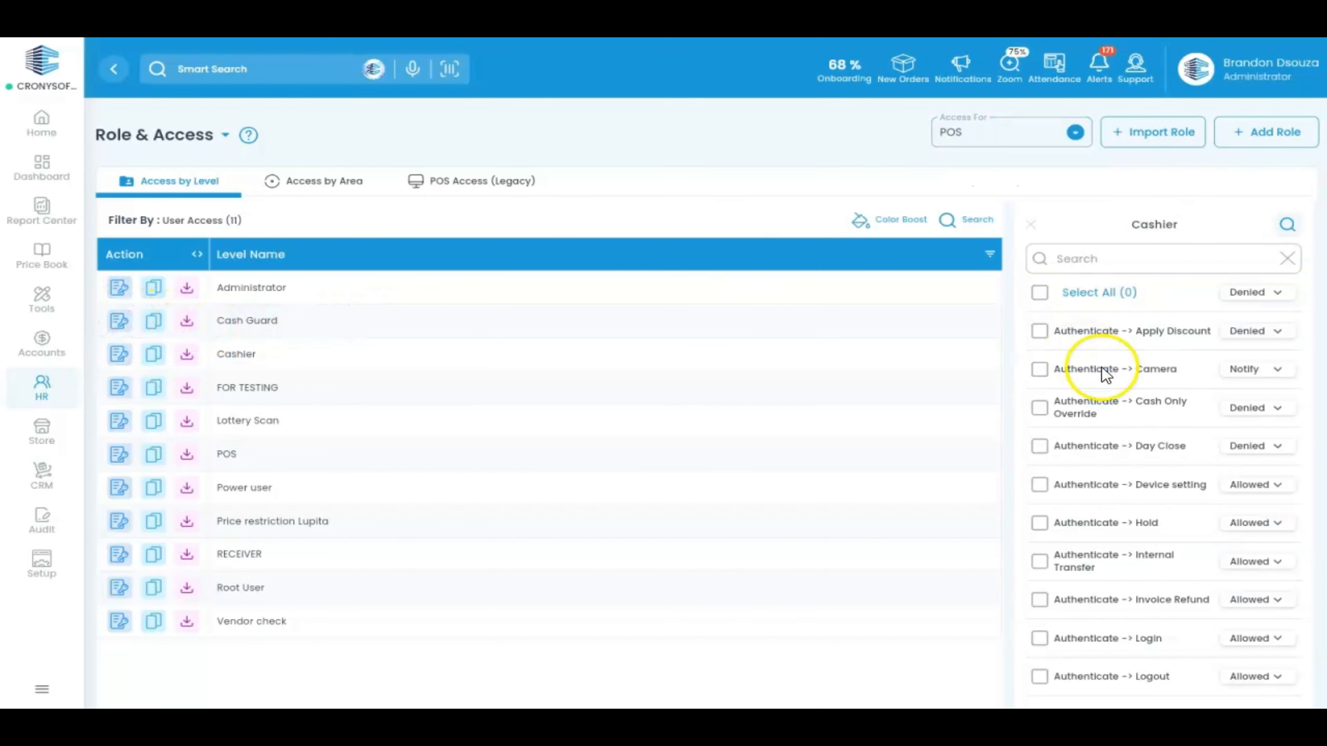
scroll(1167, 468, "down", 1)
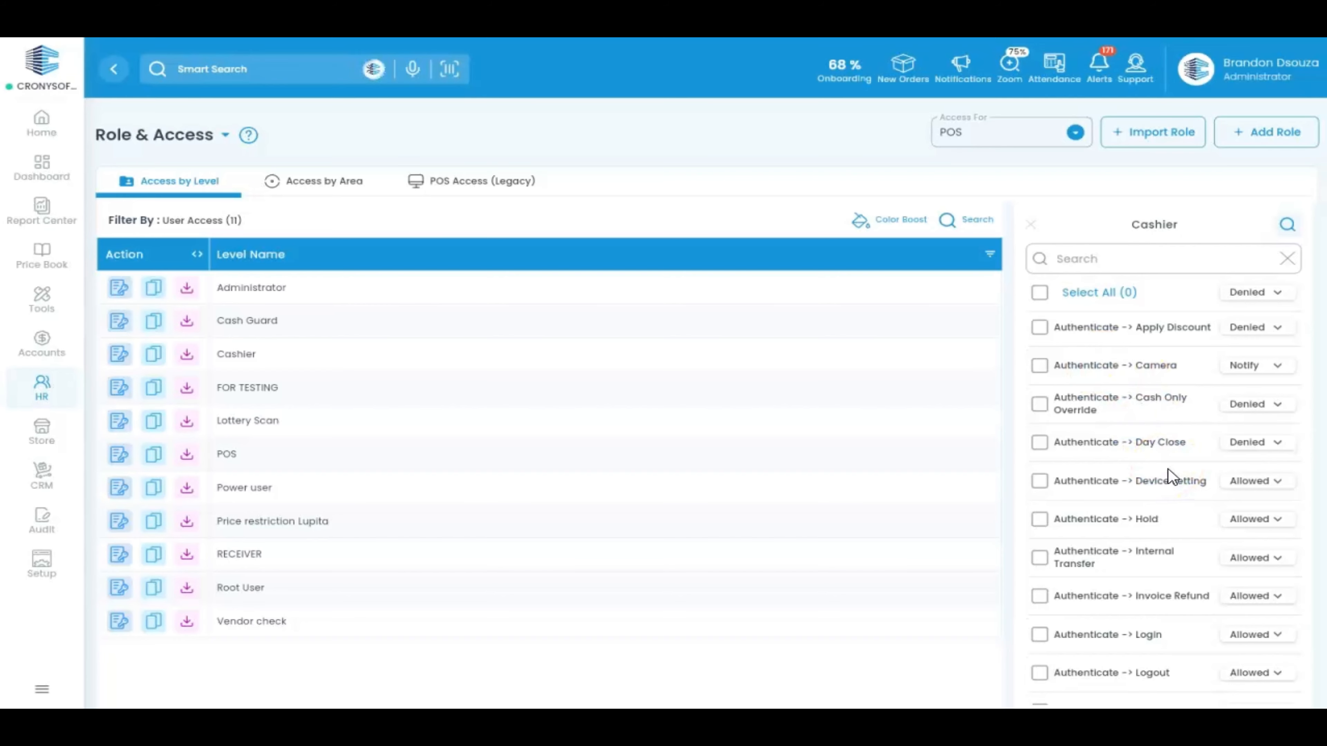
scroll(1170, 476, "down", 2)
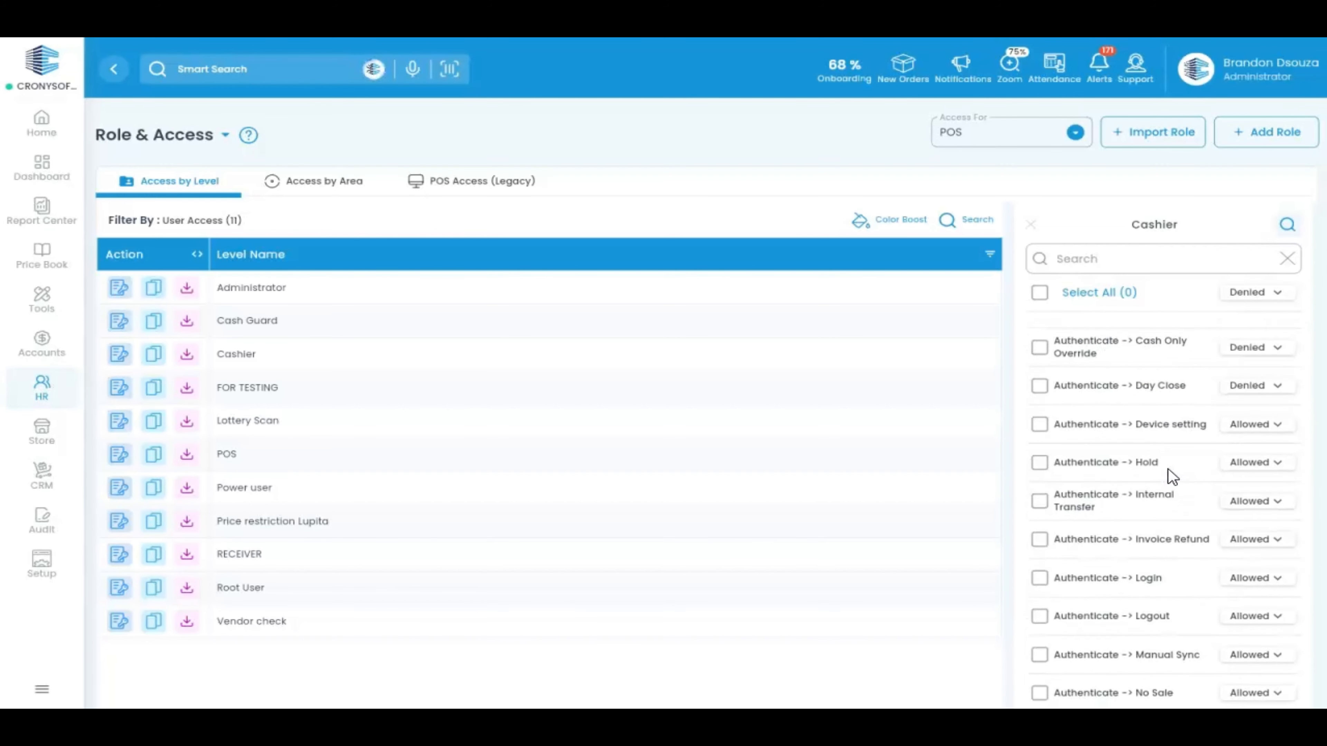
scroll(1170, 477, "down", 4)
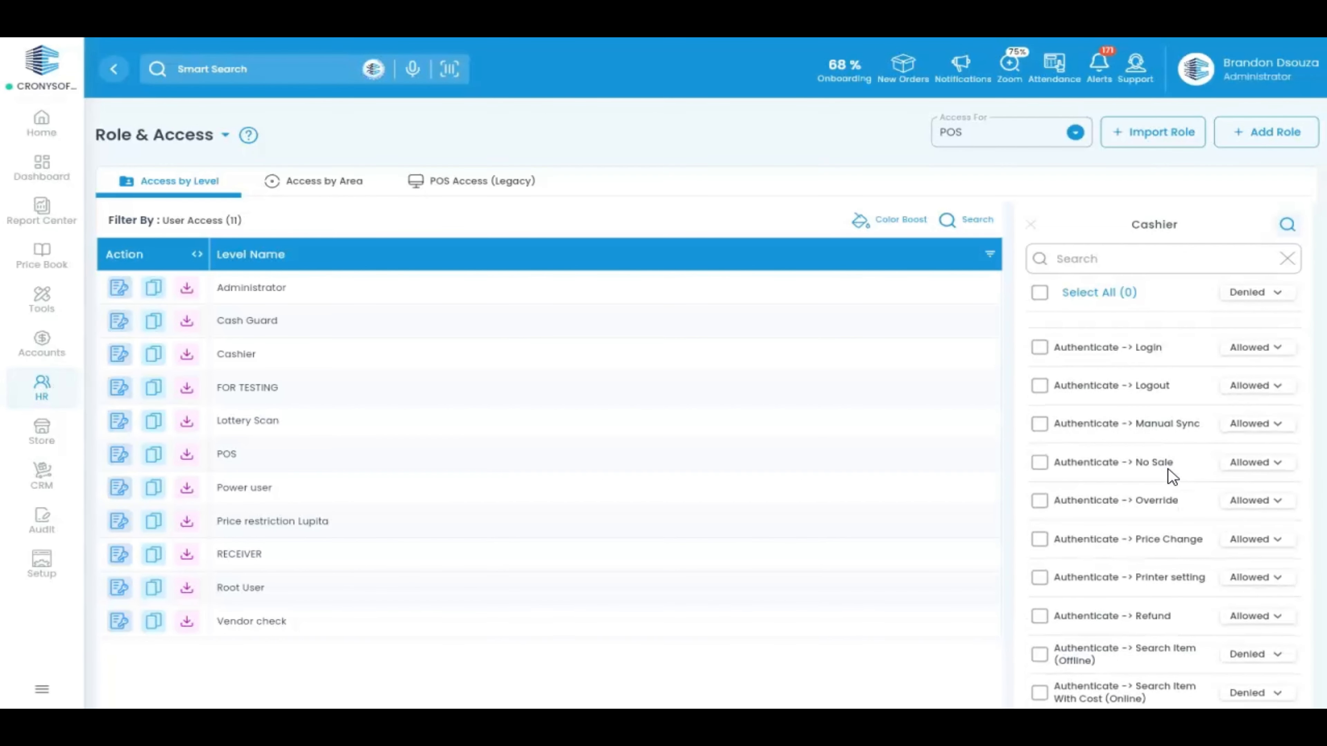
scroll(1173, 477, "down", 4)
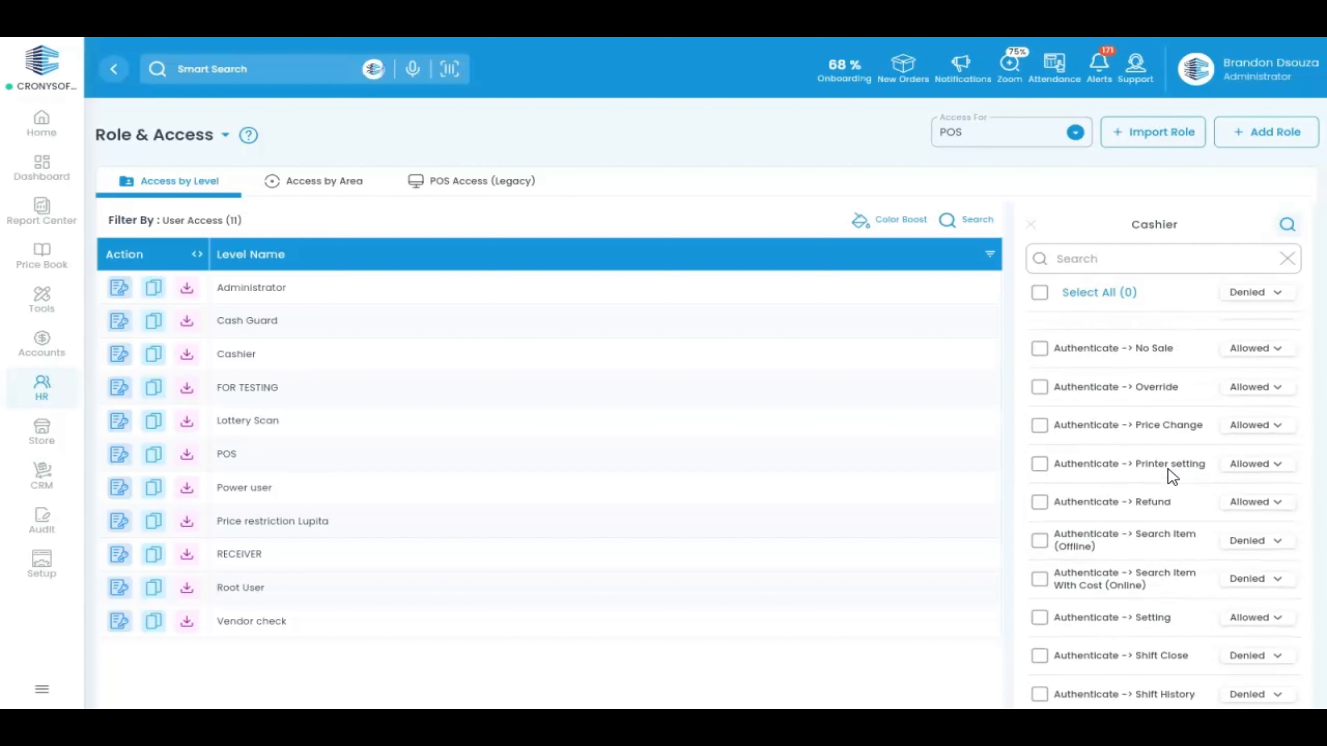
scroll(1170, 470, "up", 10)
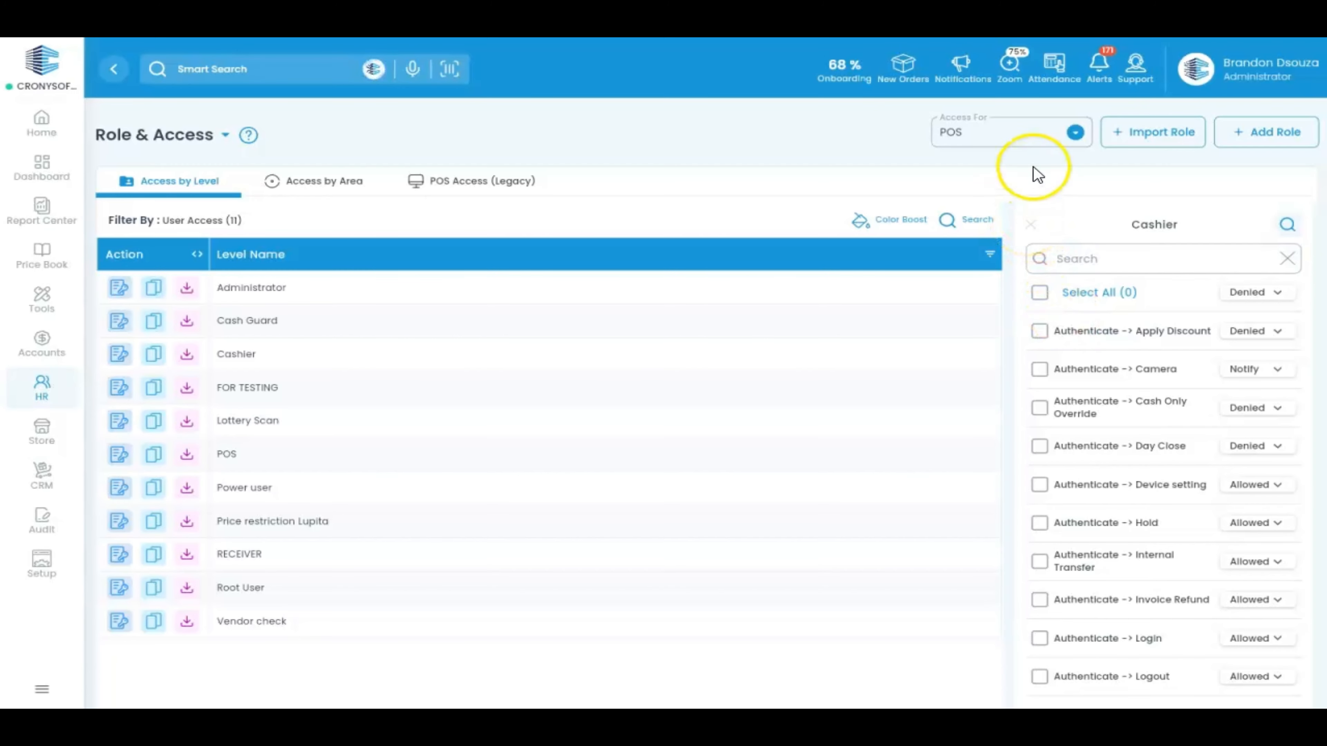
Switch Access For between Backoffice Pro and Cash Guard, finishing on Backoffice Pro
left_click(1032, 135)
left_click(1019, 168)
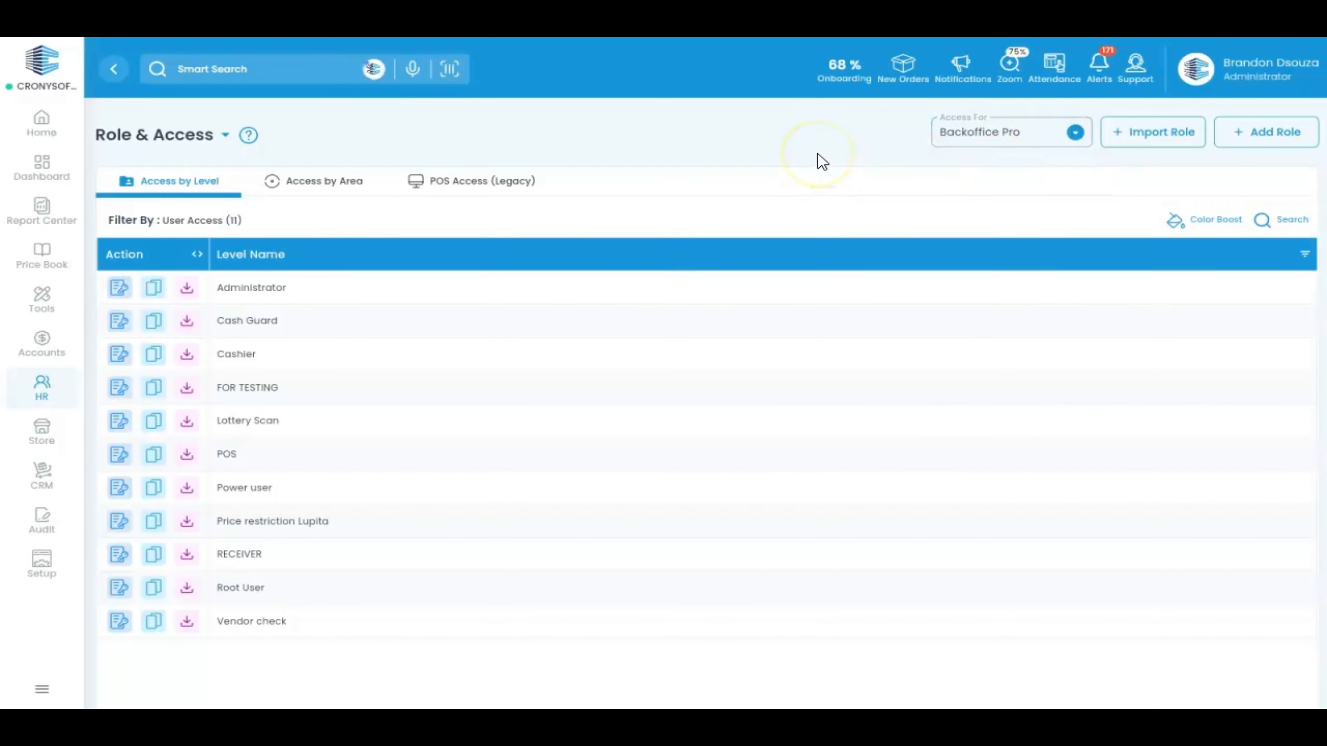
left_click(971, 140)
left_click(969, 138)
left_click(985, 197)
left_click(986, 133)
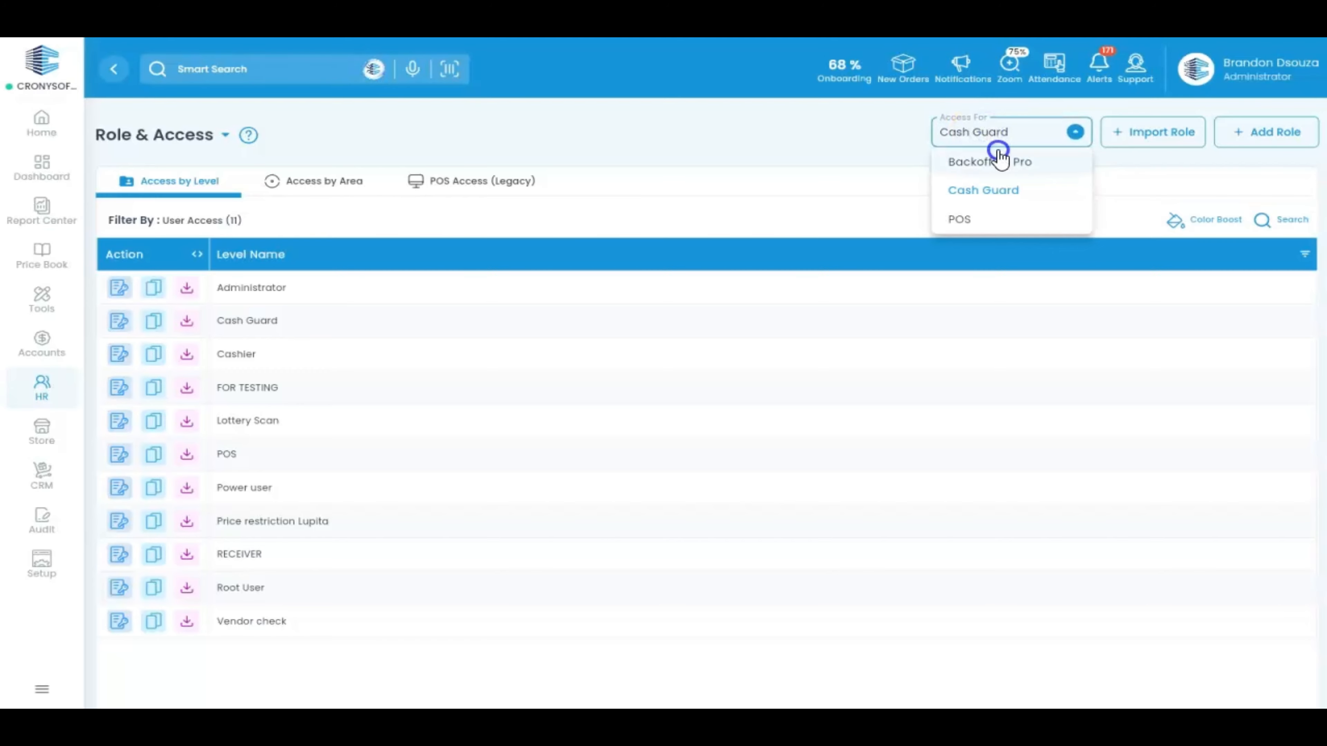
left_click(999, 160)
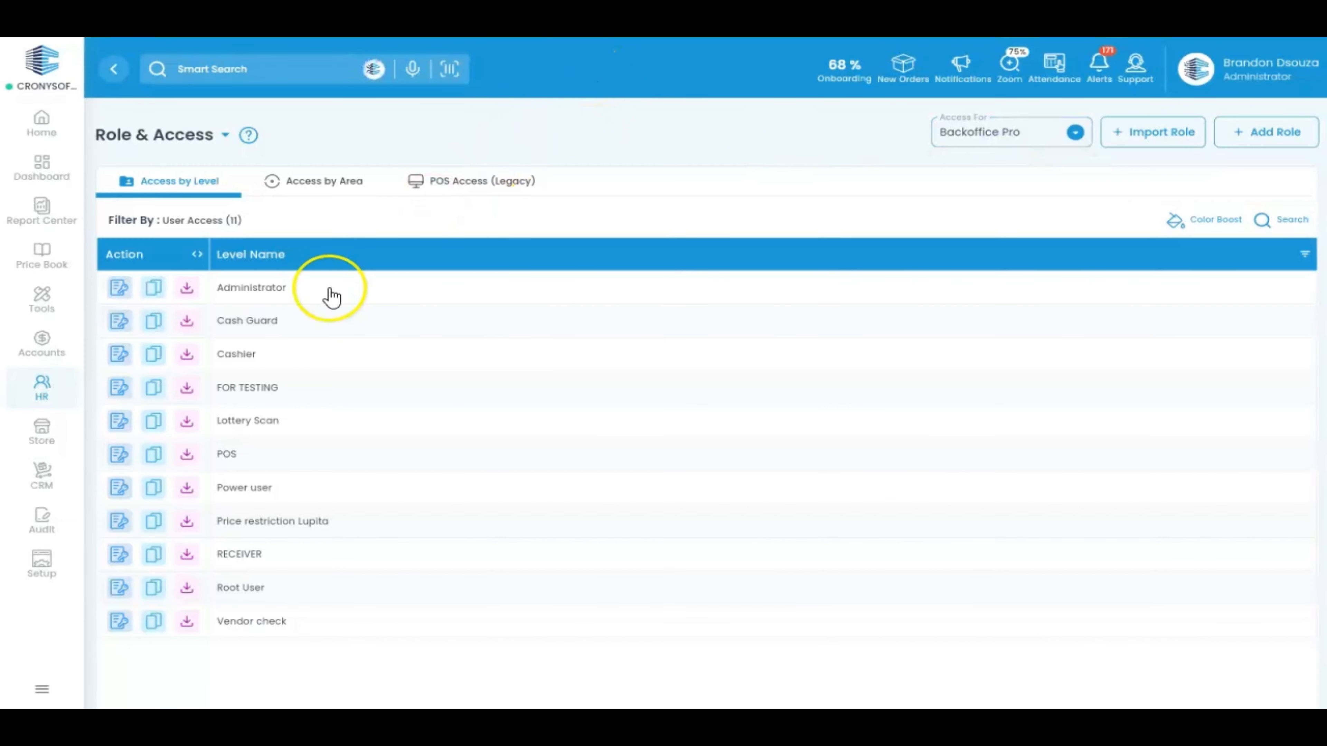
Search the Cashier level's access listing for "login" and set Account -> BackOffice Login to Allowed
left_click(124, 356)
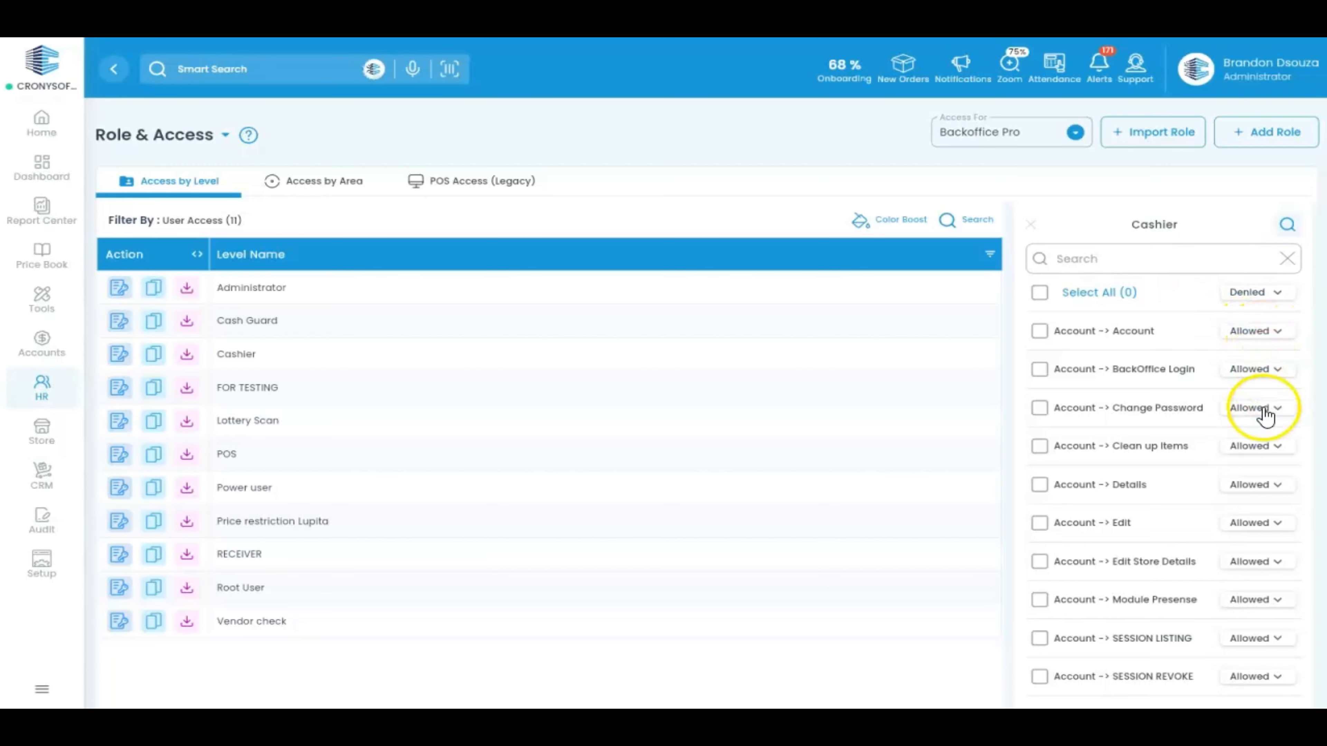
scroll(1267, 413, "down", 10)
scroll(1268, 415, "down", 8)
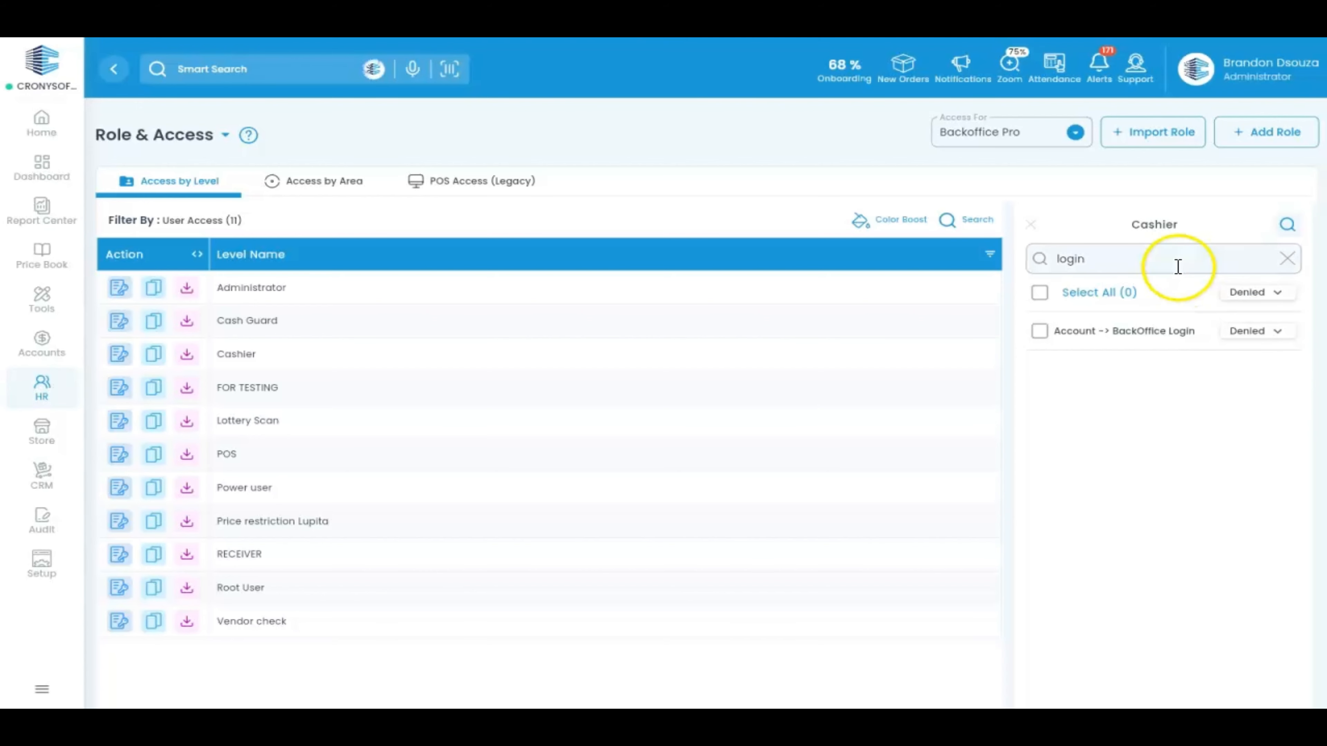
left_click(1239, 331)
left_click(1249, 362)
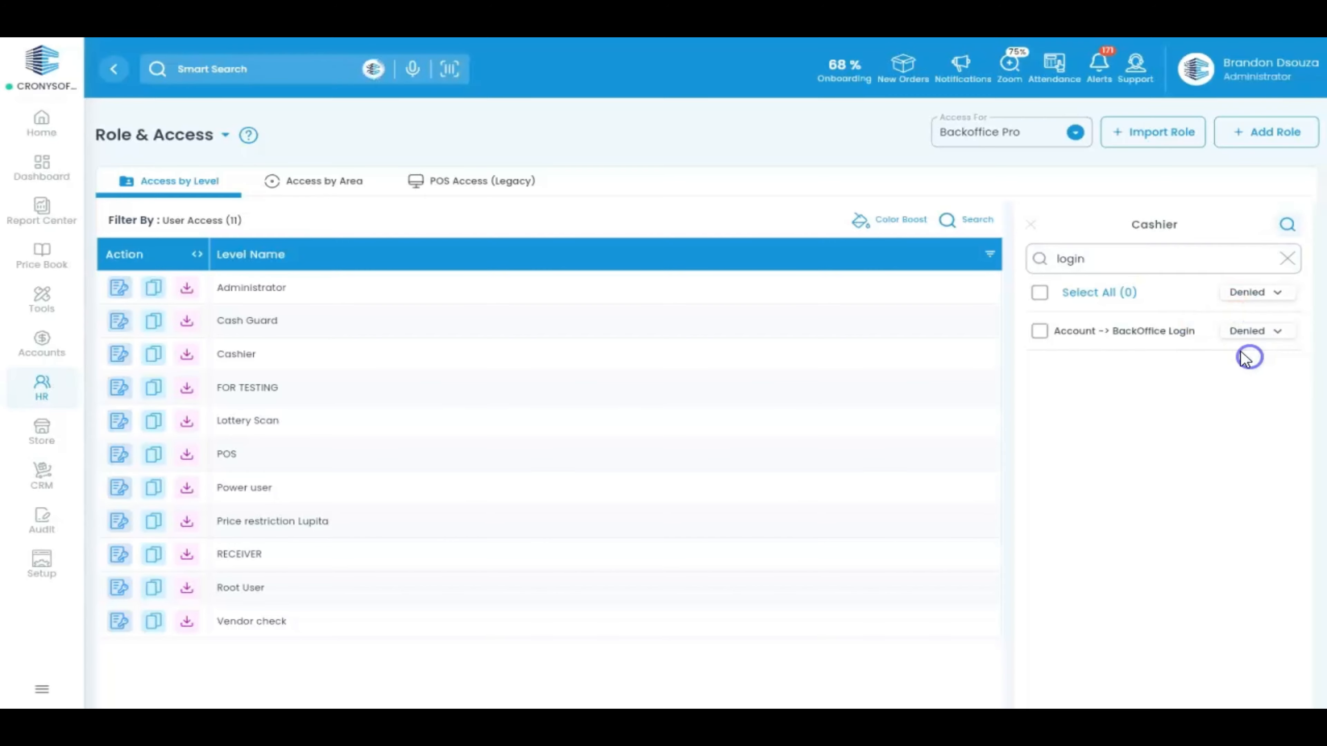
Search the Cashier permissions for "passw", set Account -> Change Password to Denied and restore it to Allowed
left_click_drag(1140, 258, 770, 252)
type("pas")
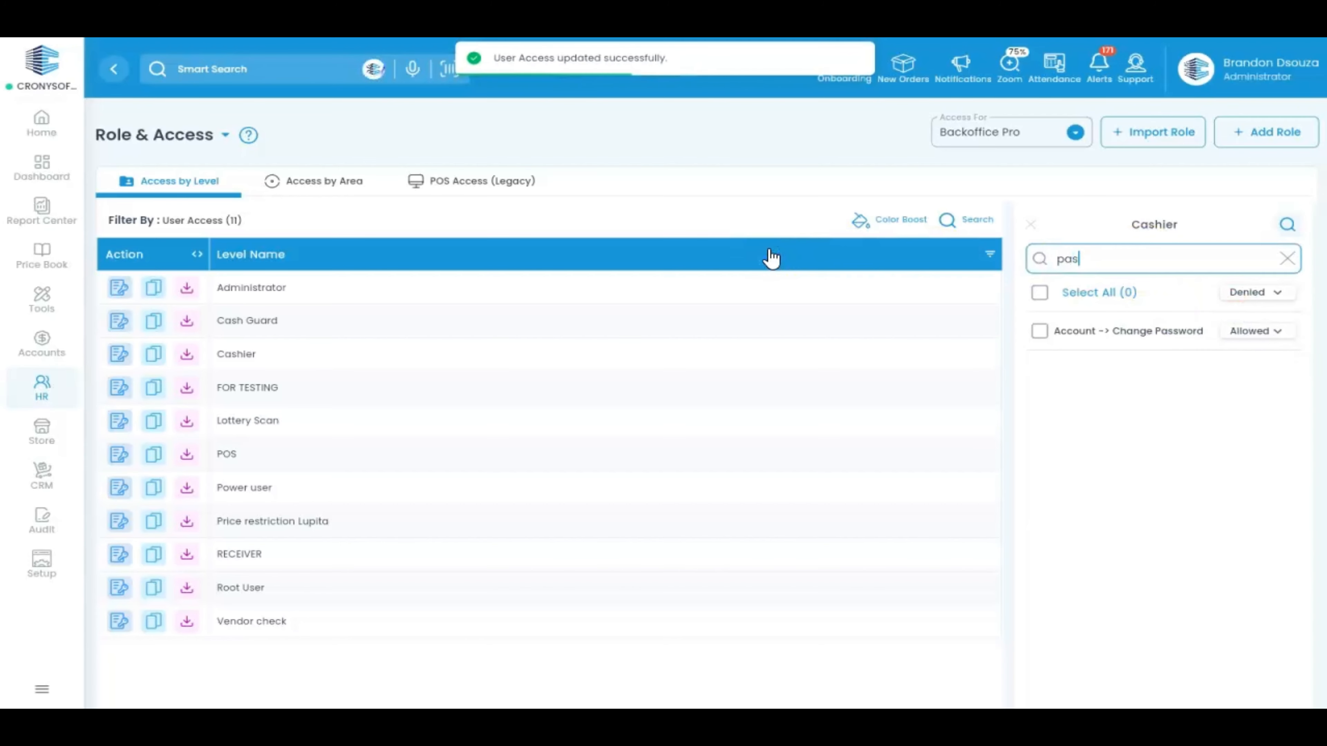
type("sw")
left_click(1251, 296)
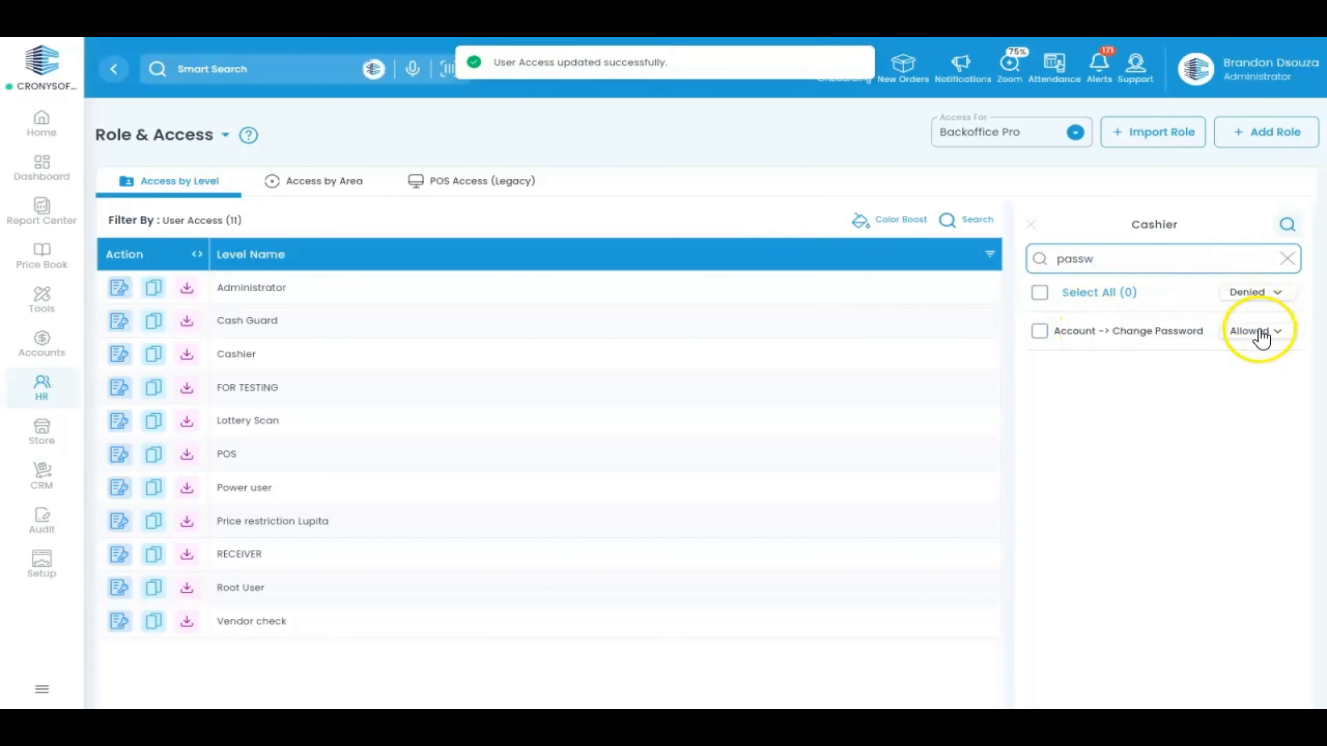
left_click(1254, 302)
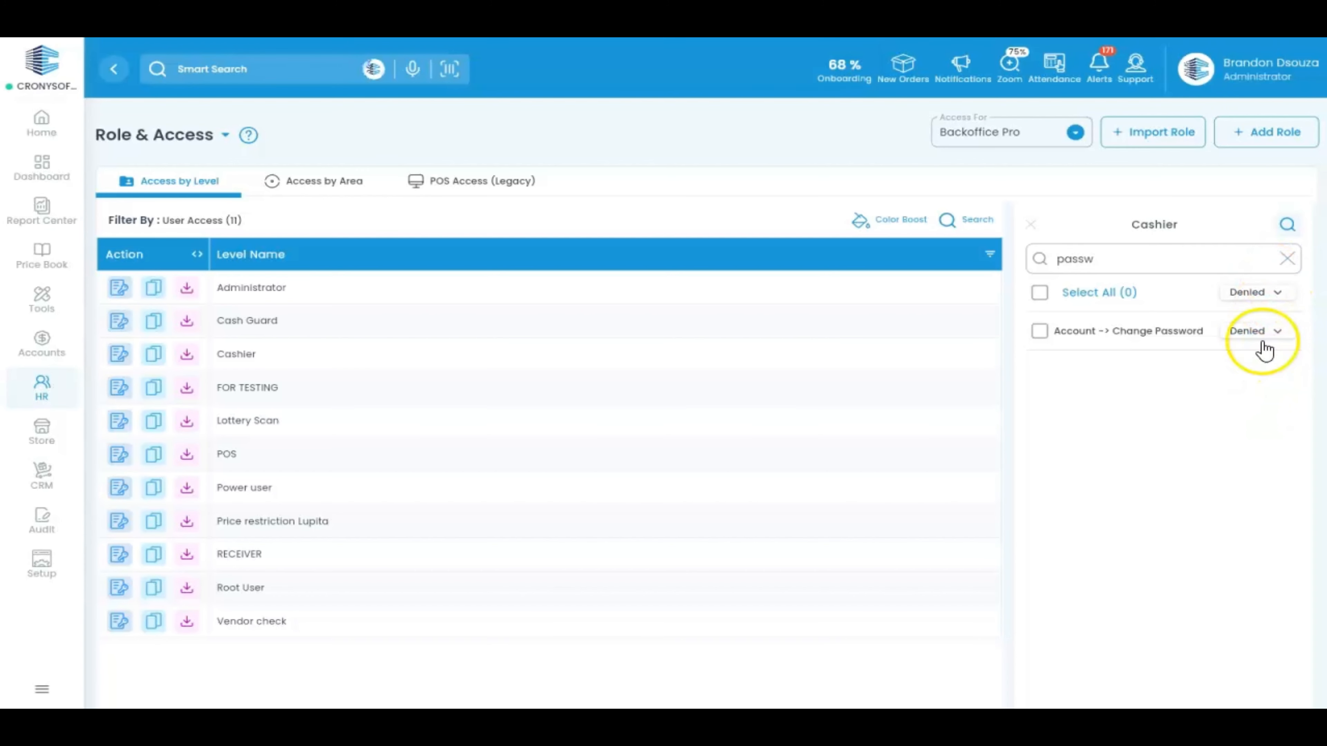
left_click(1266, 332)
left_click(1248, 359)
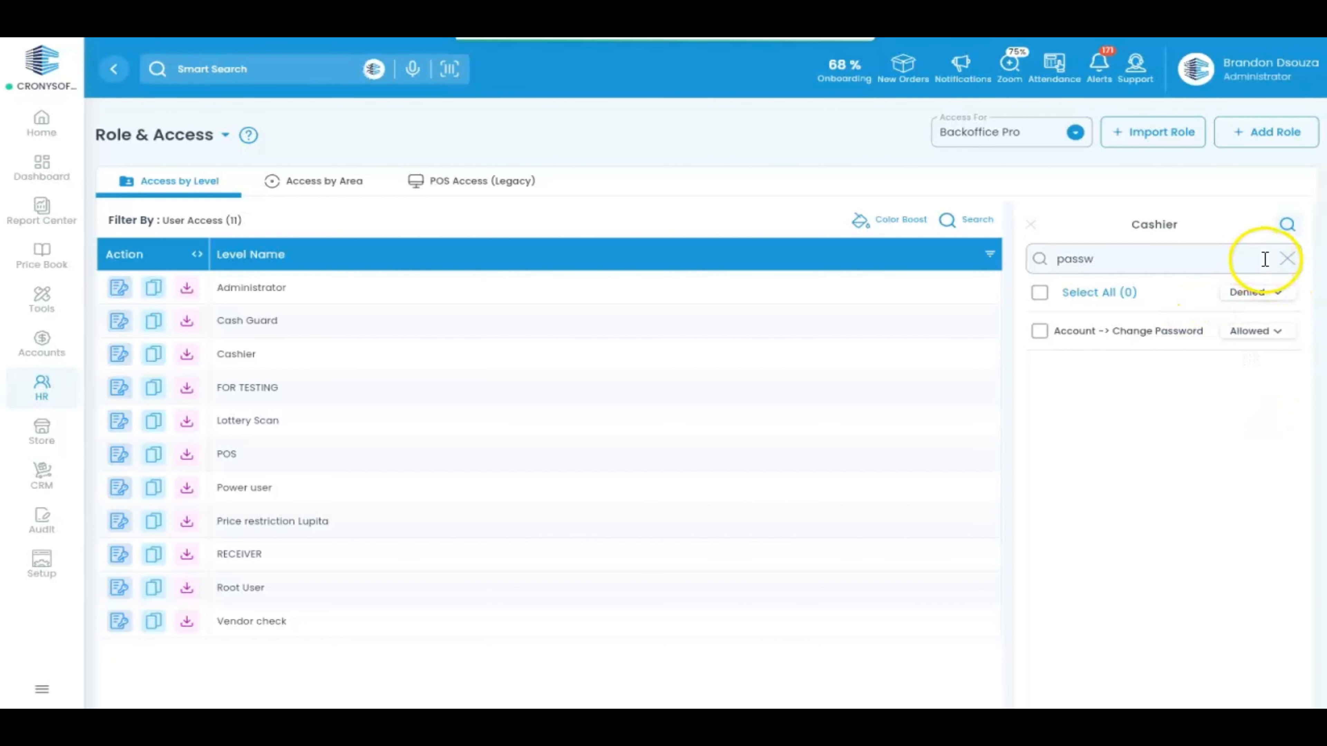
Clear the permission search and bulk-set the Cashier level's Account, BackOffice Login, Change Password, Clean up Items and Details permissions to Denied
left_click(1287, 260)
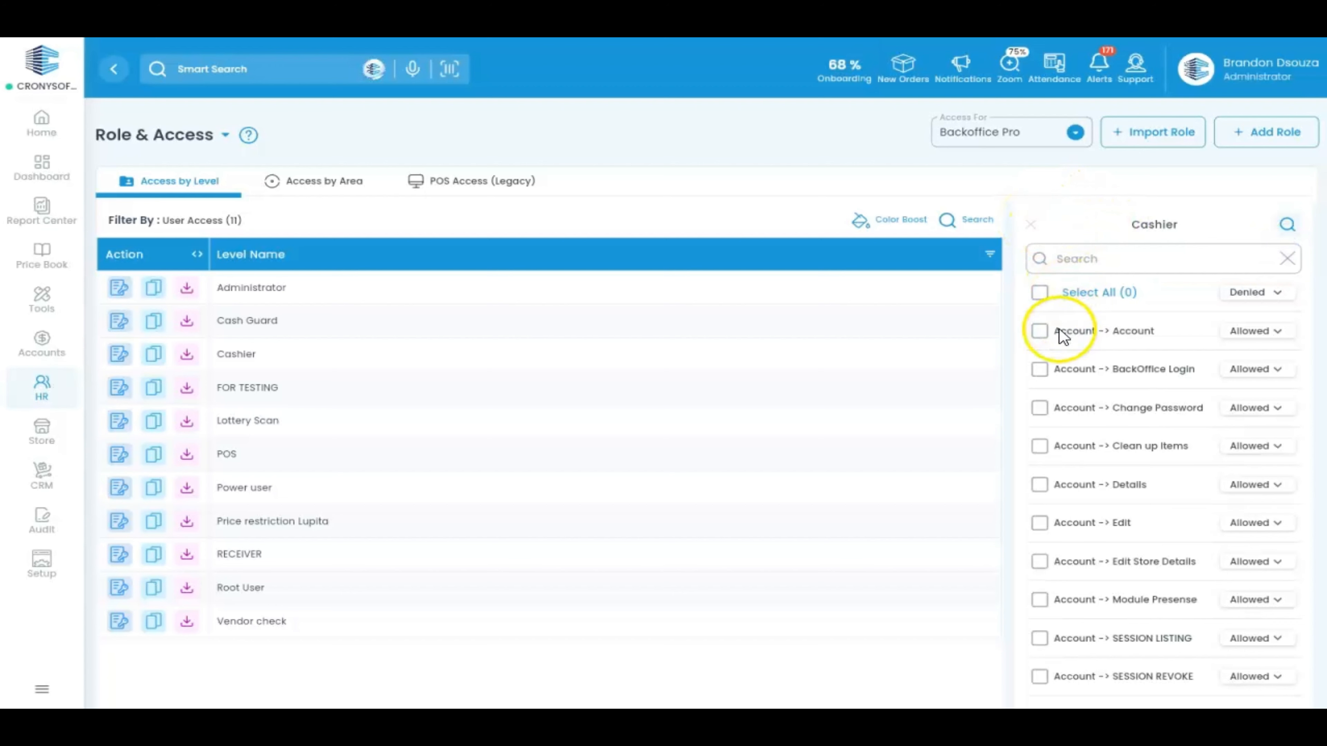
left_click(1040, 330)
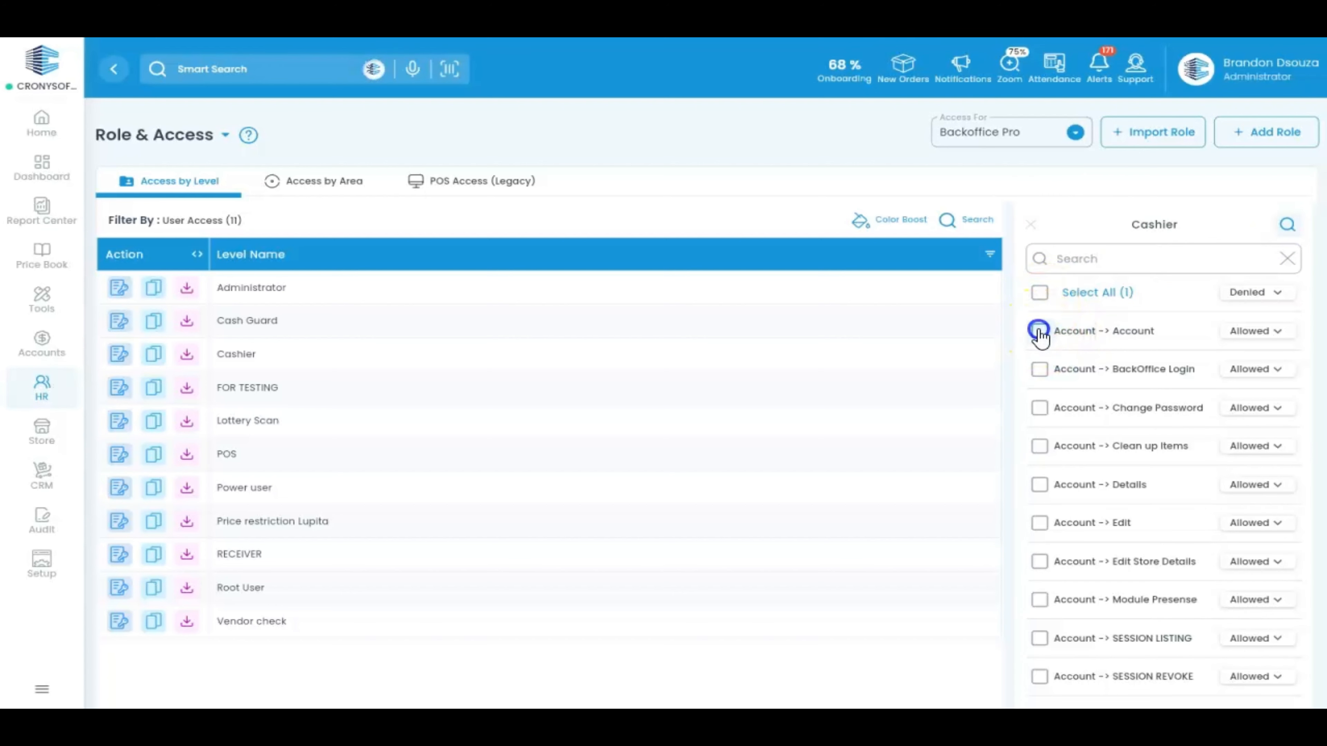
left_click(1040, 369)
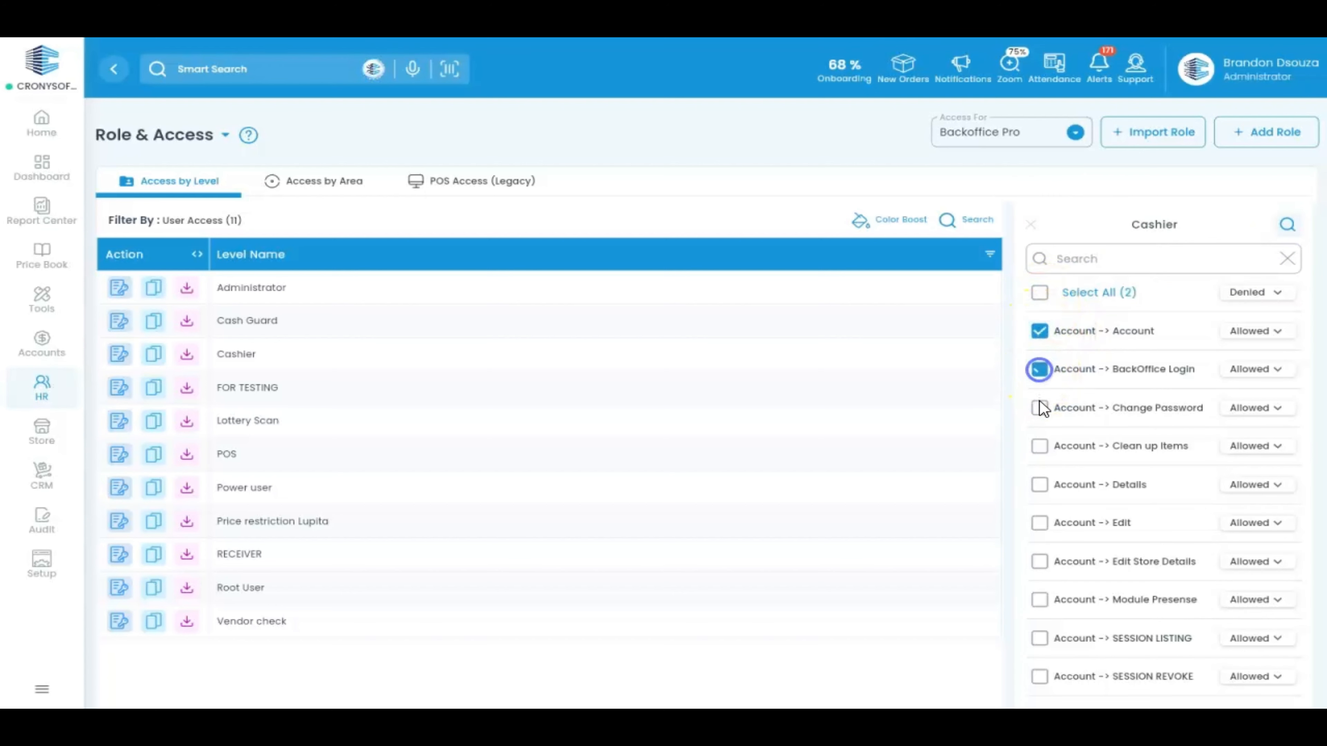
left_click(1040, 407)
left_click(1040, 446)
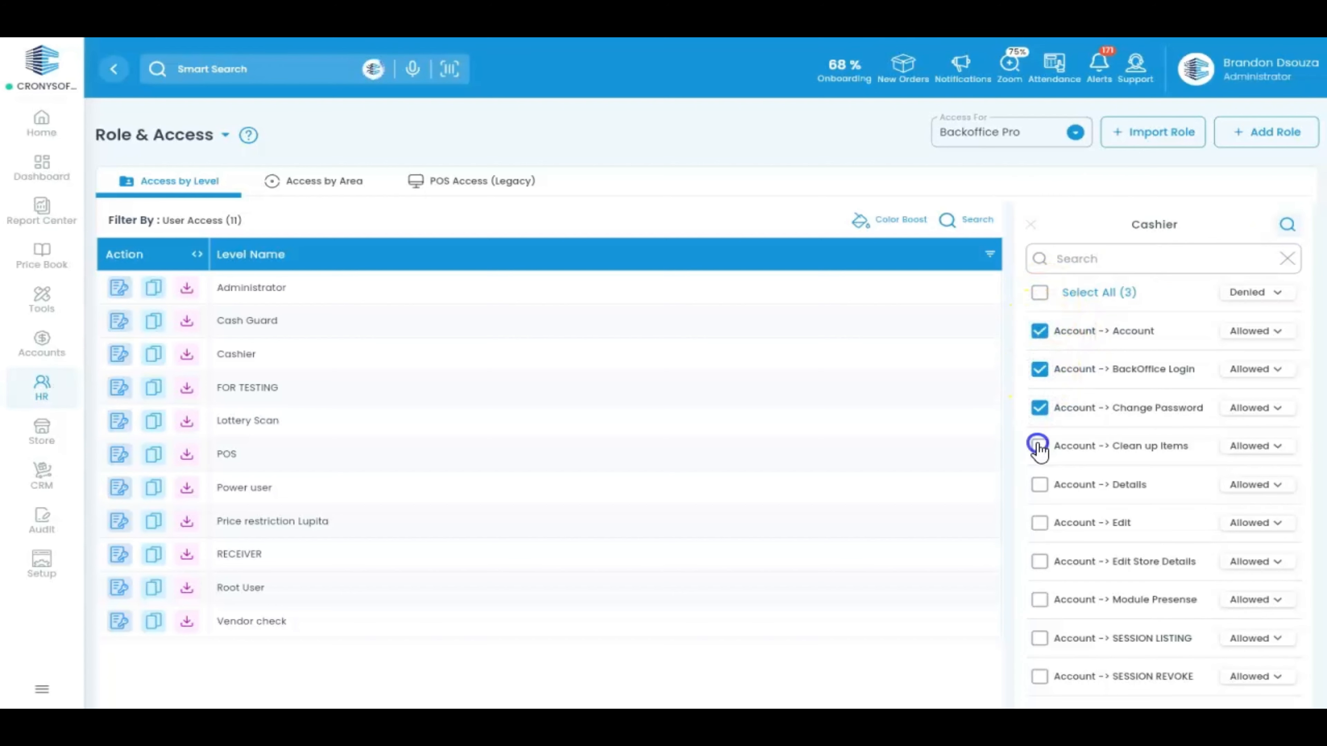
left_click(1039, 484)
left_click(1281, 293)
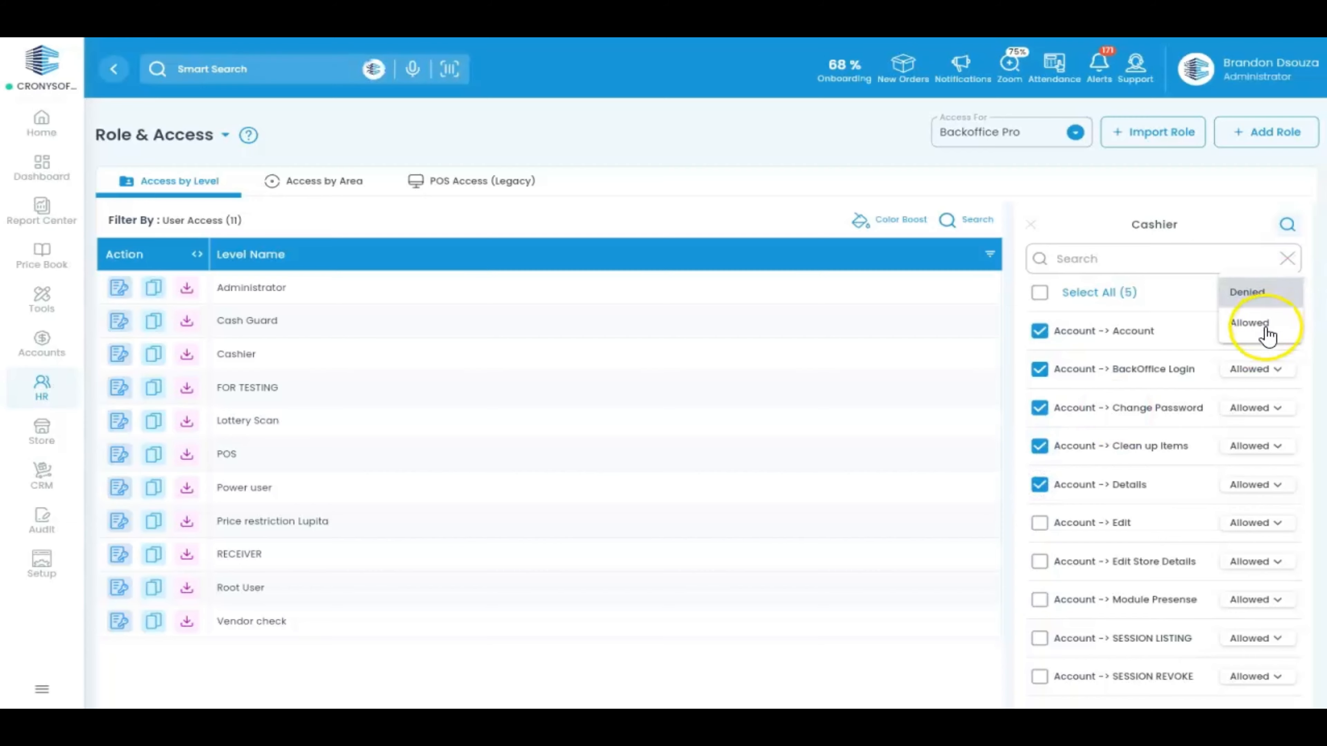
left_click(1263, 296)
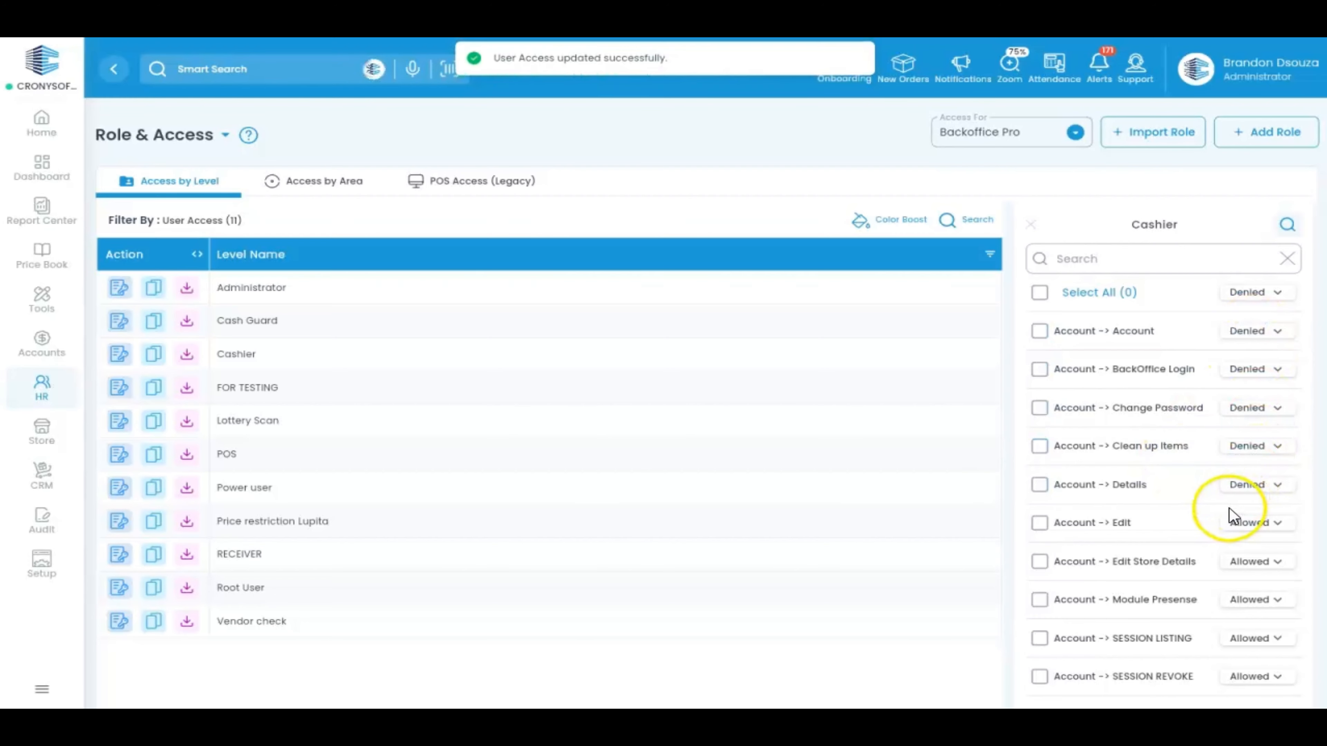
Switch Access For to POS and set the Cashier level's Authenticate -> Apply Discount permission to Notify
left_click(1038, 126)
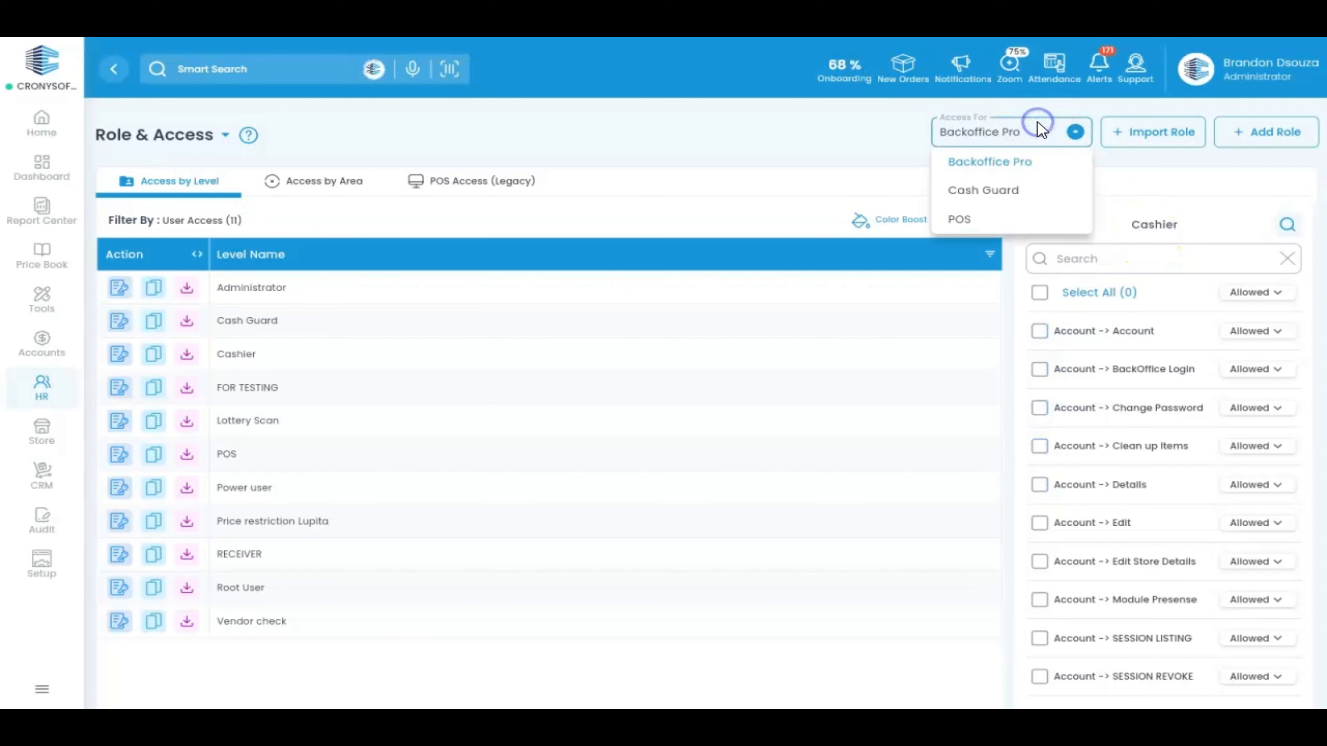
left_click(994, 215)
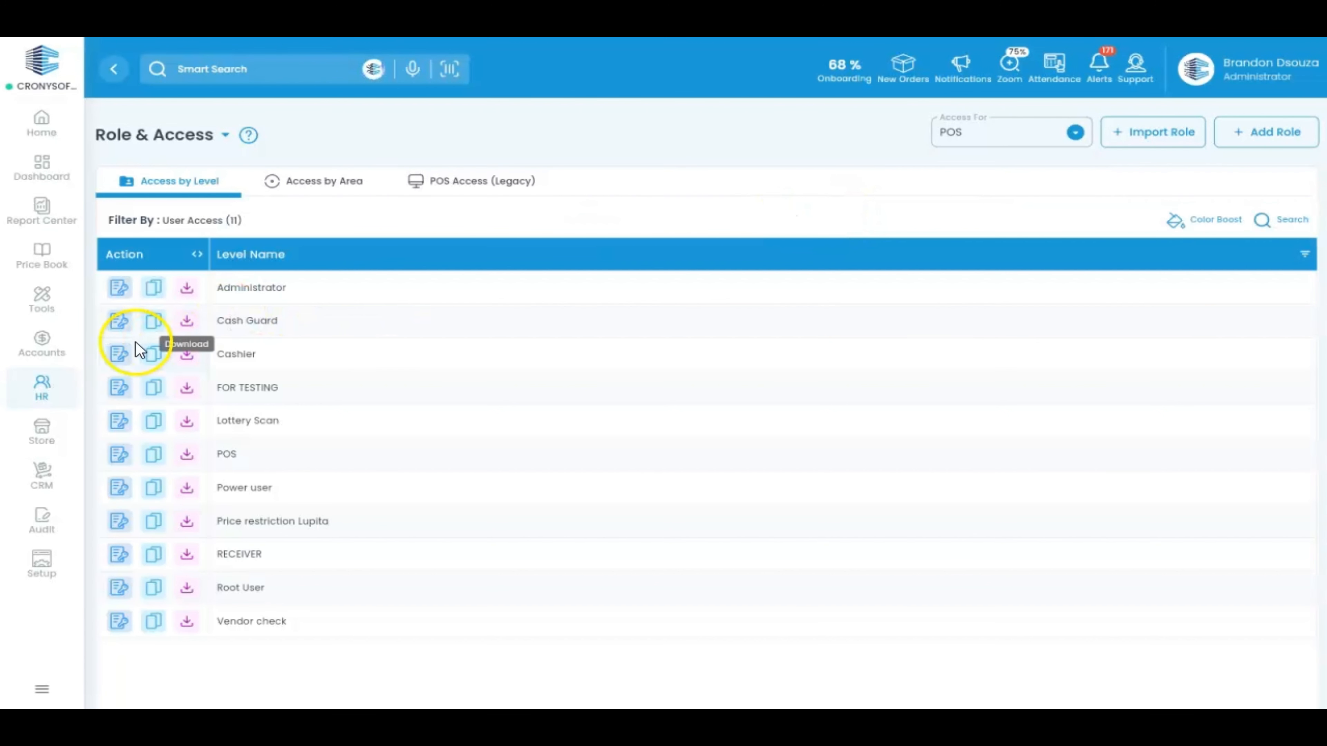
left_click(118, 355)
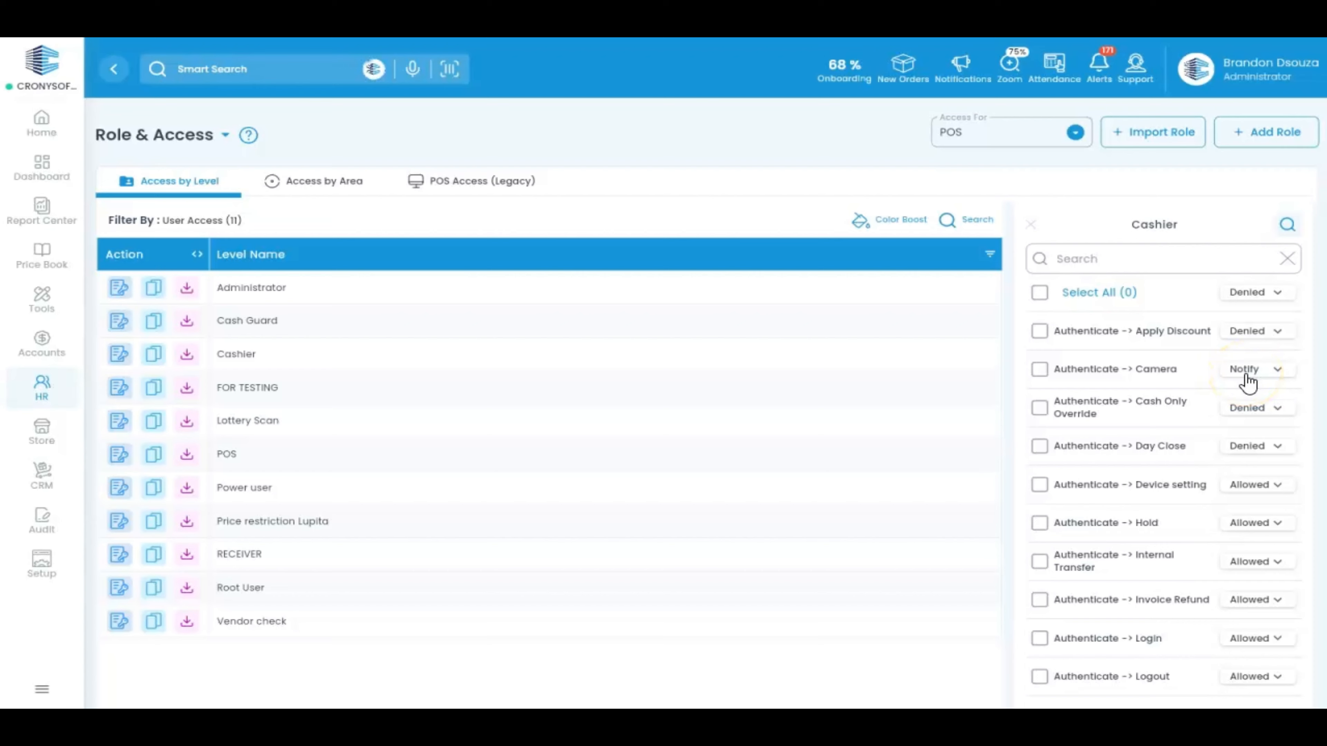
left_click(1269, 339)
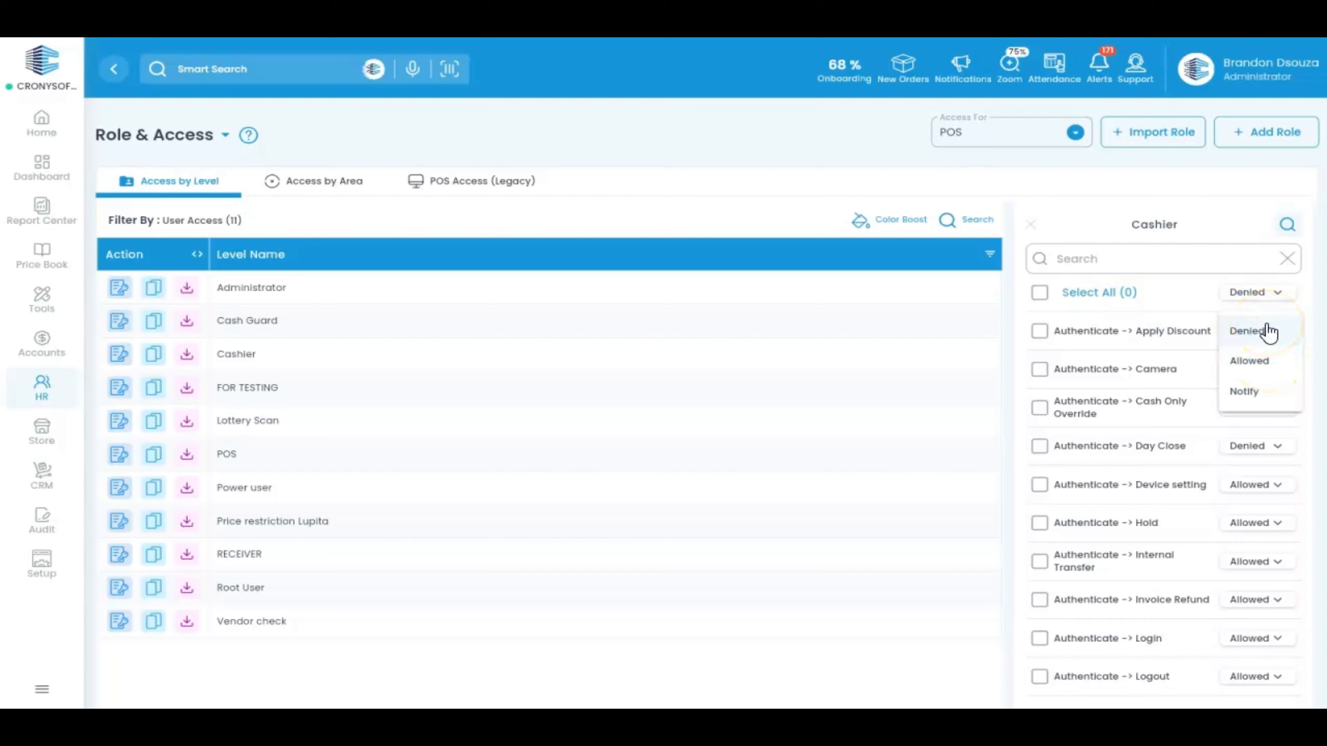
left_click(1265, 392)
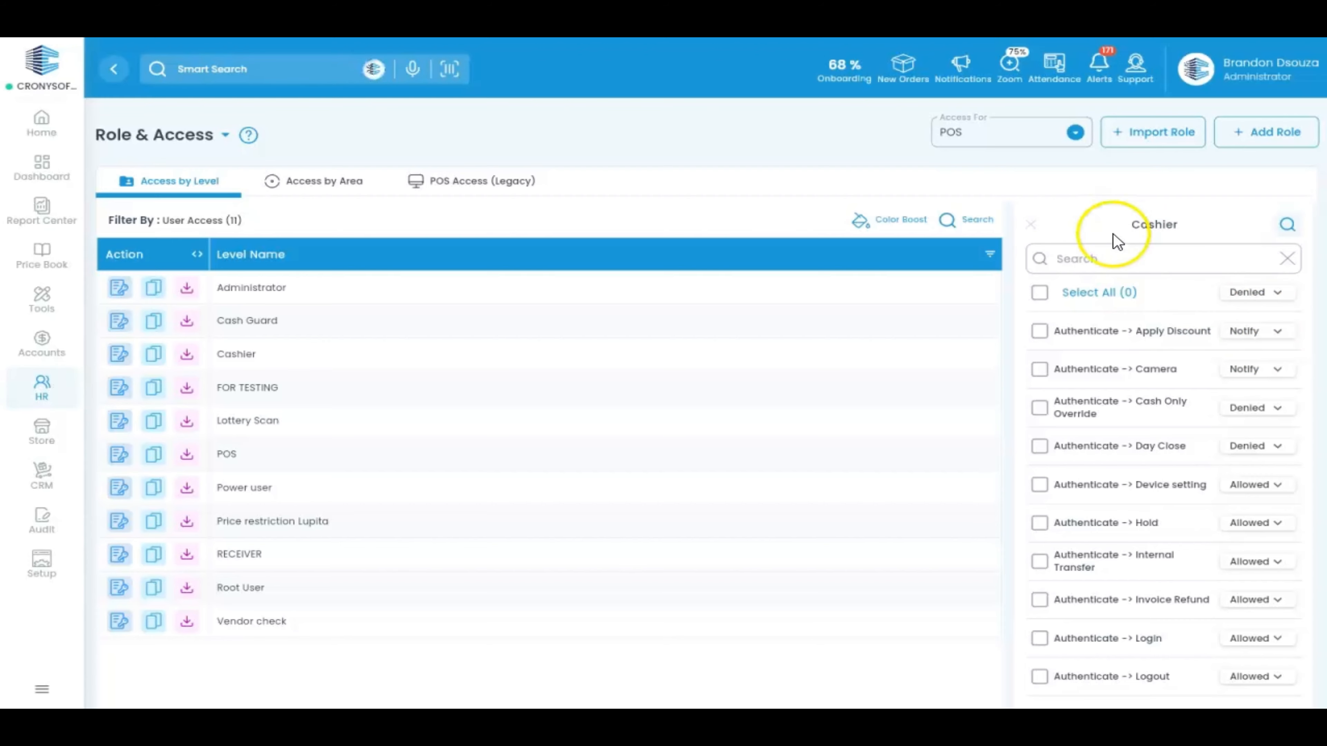
Search the Cashier level's POS permissions for "price", clear the search and close the Cashier permissions
left_click(1114, 255)
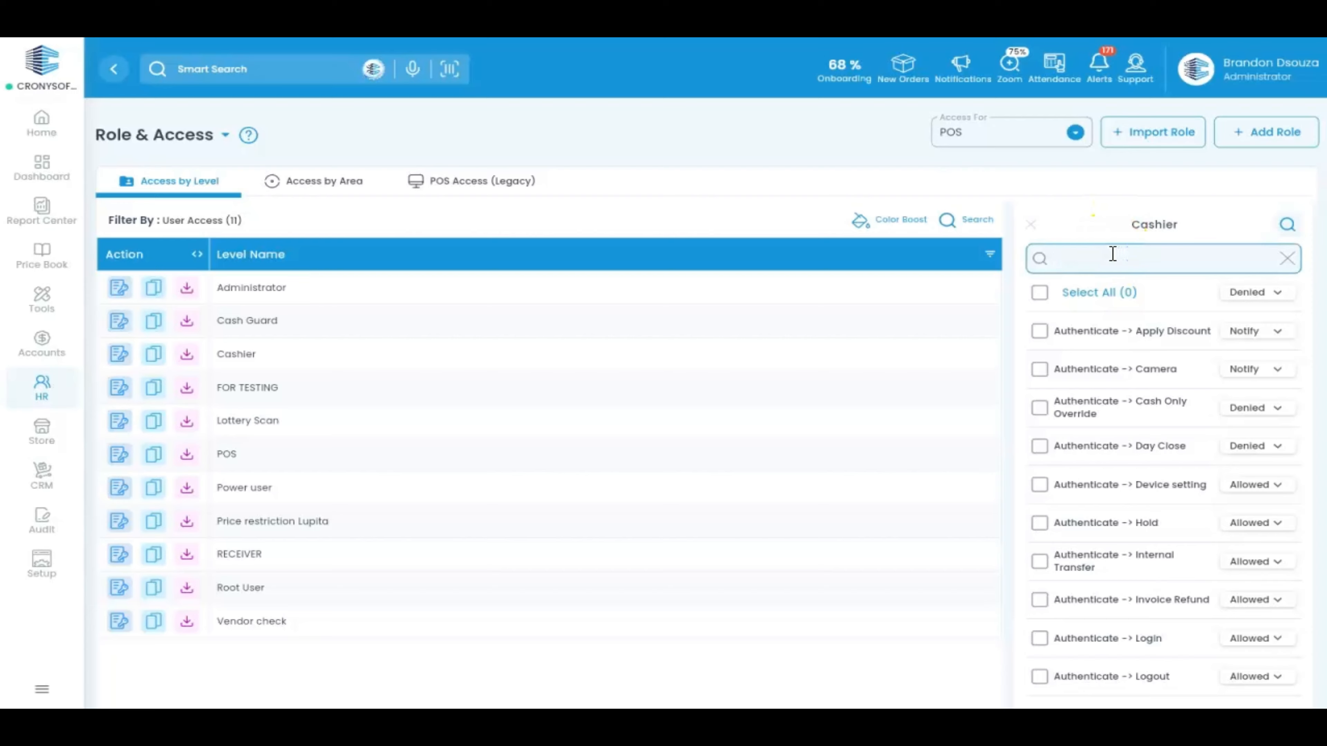
type("price")
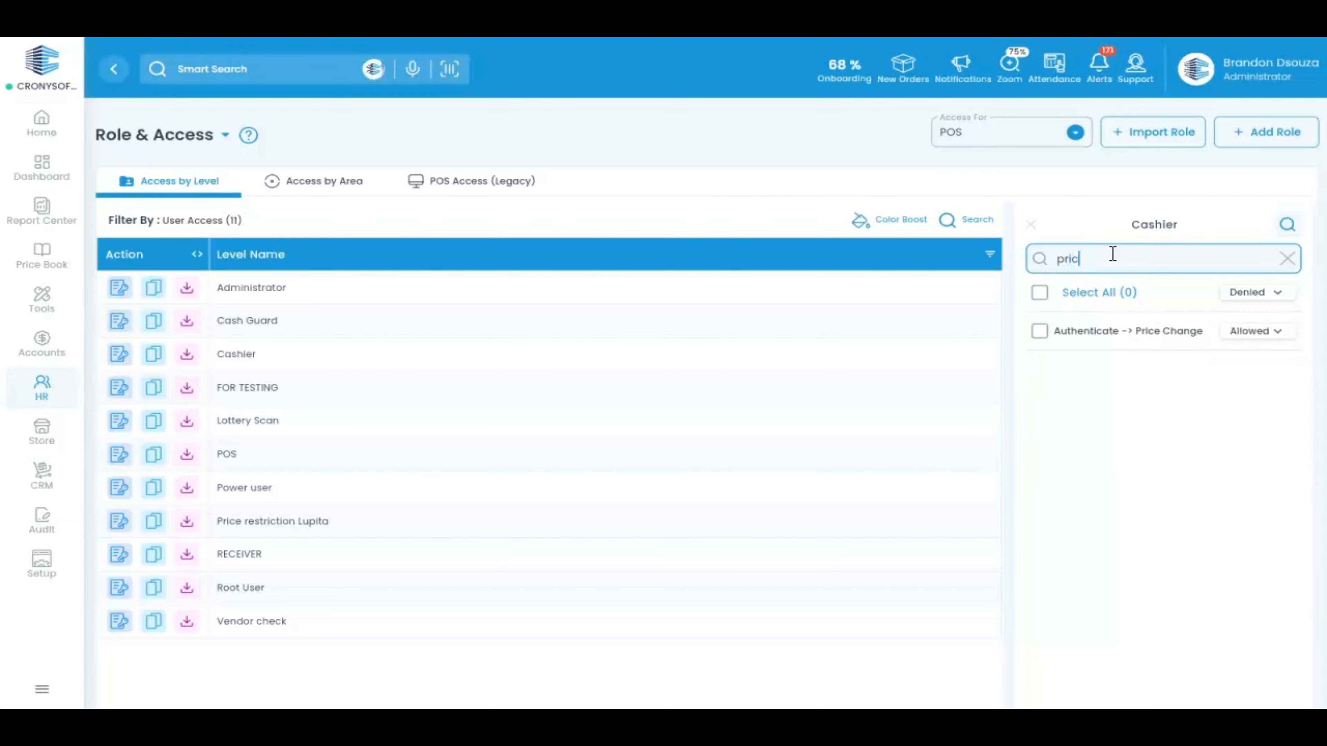
key("BackSpace")
key("BackSpace")
key("BackSpace")
key("BackSpace")
key("BackSpace")
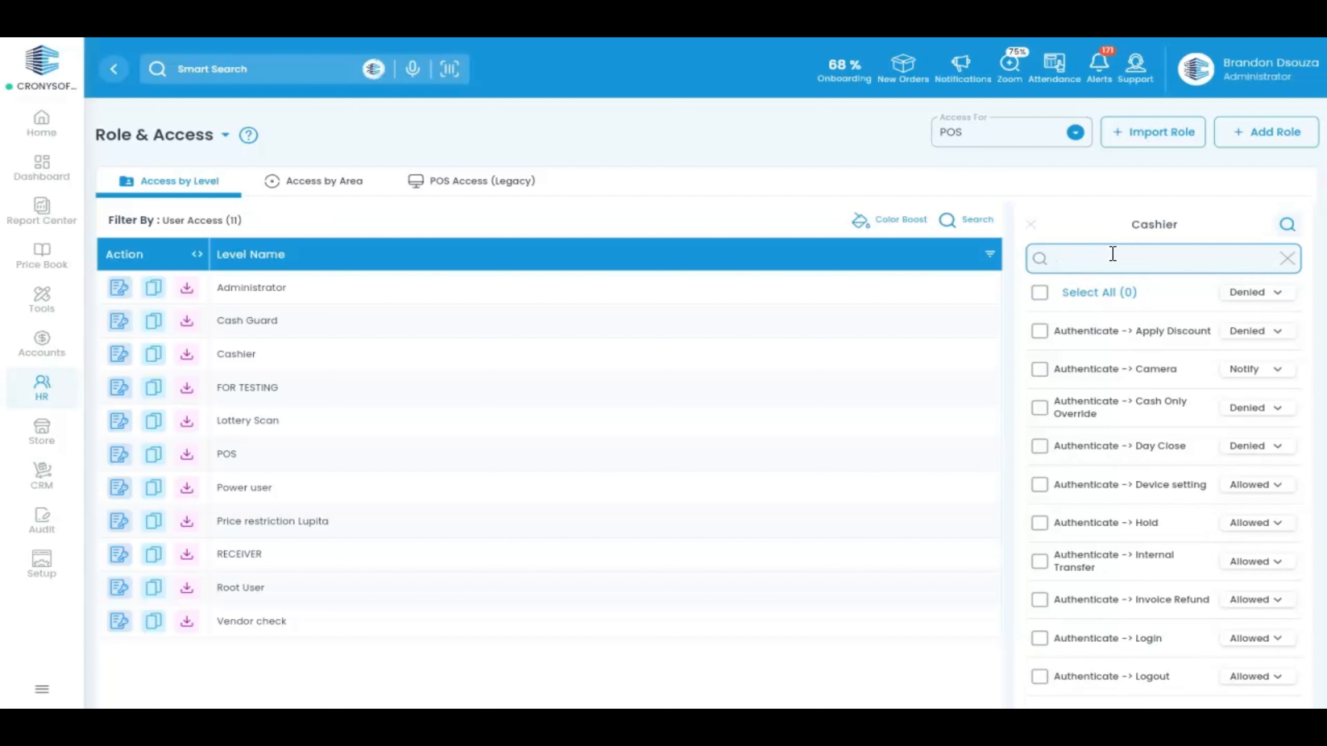
left_click(1030, 226)
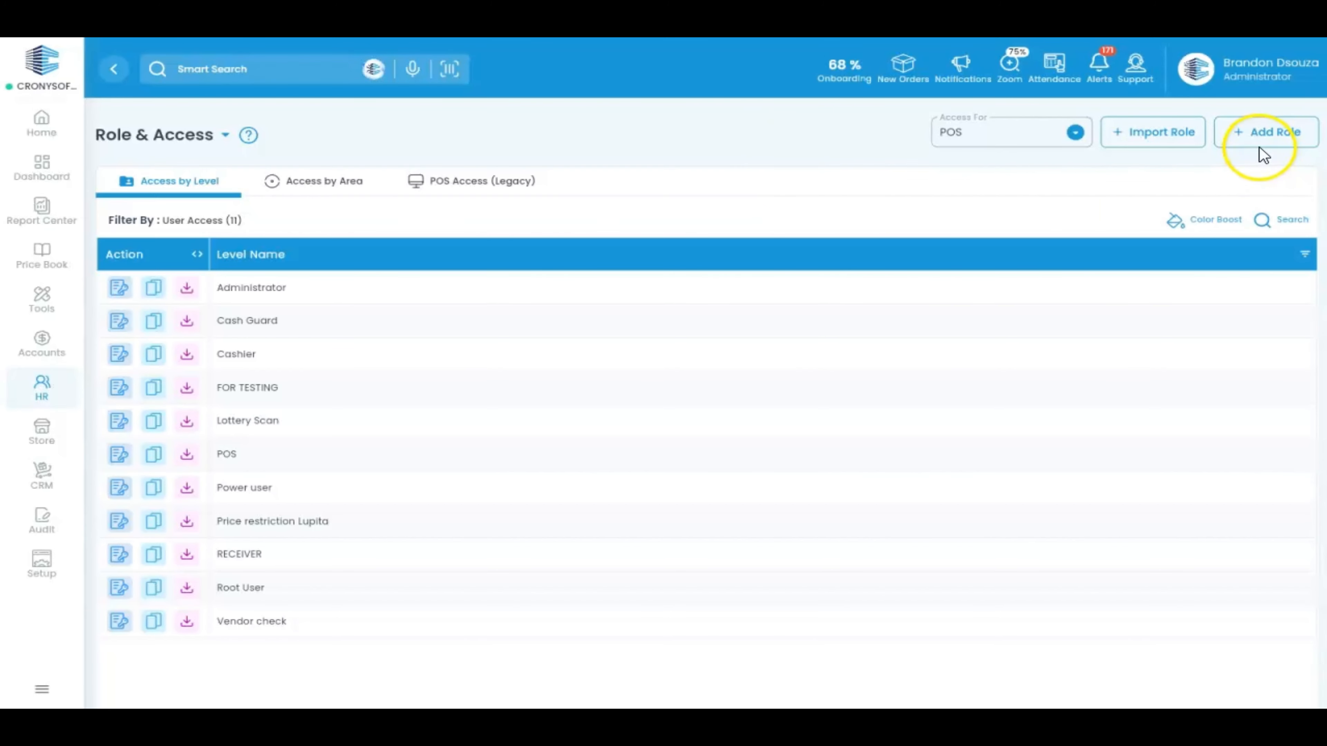
Review the existing roles, add a new role named "Test" and close the Roles dialog
left_click(1262, 135)
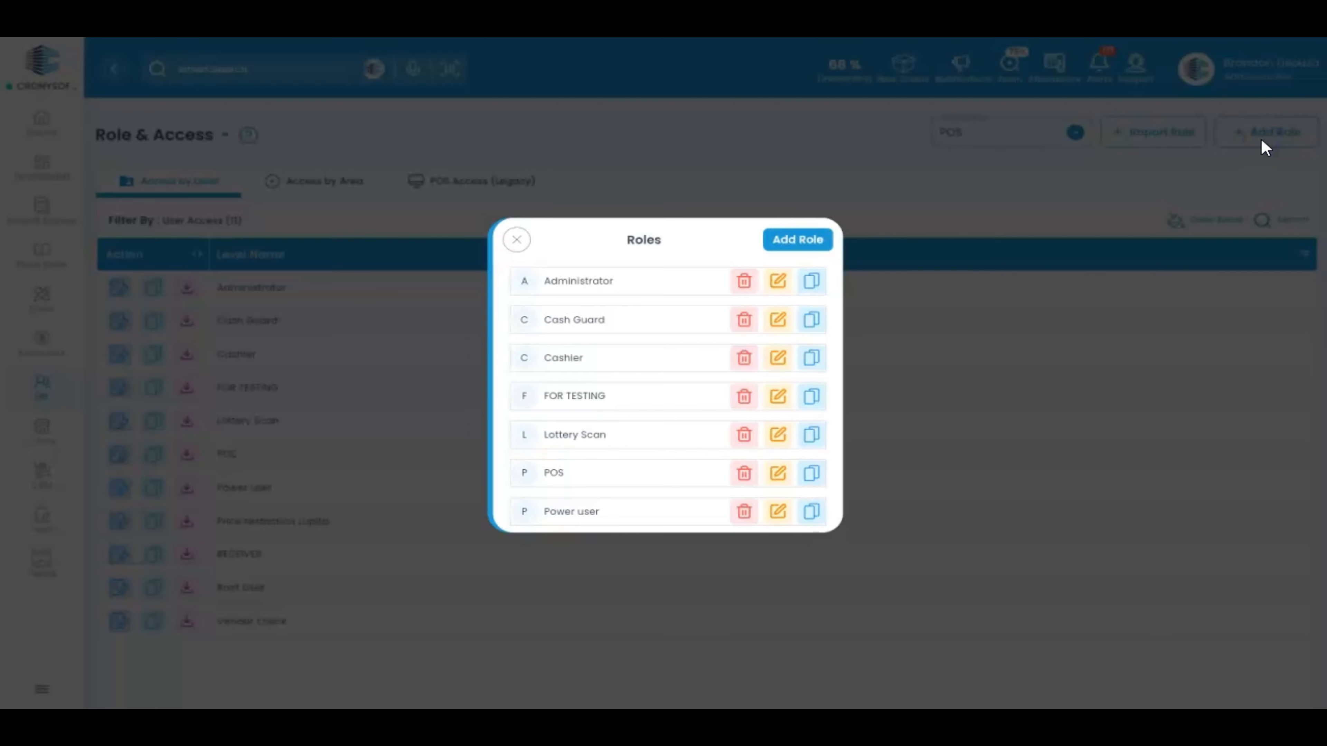
scroll(658, 380, "down", 3)
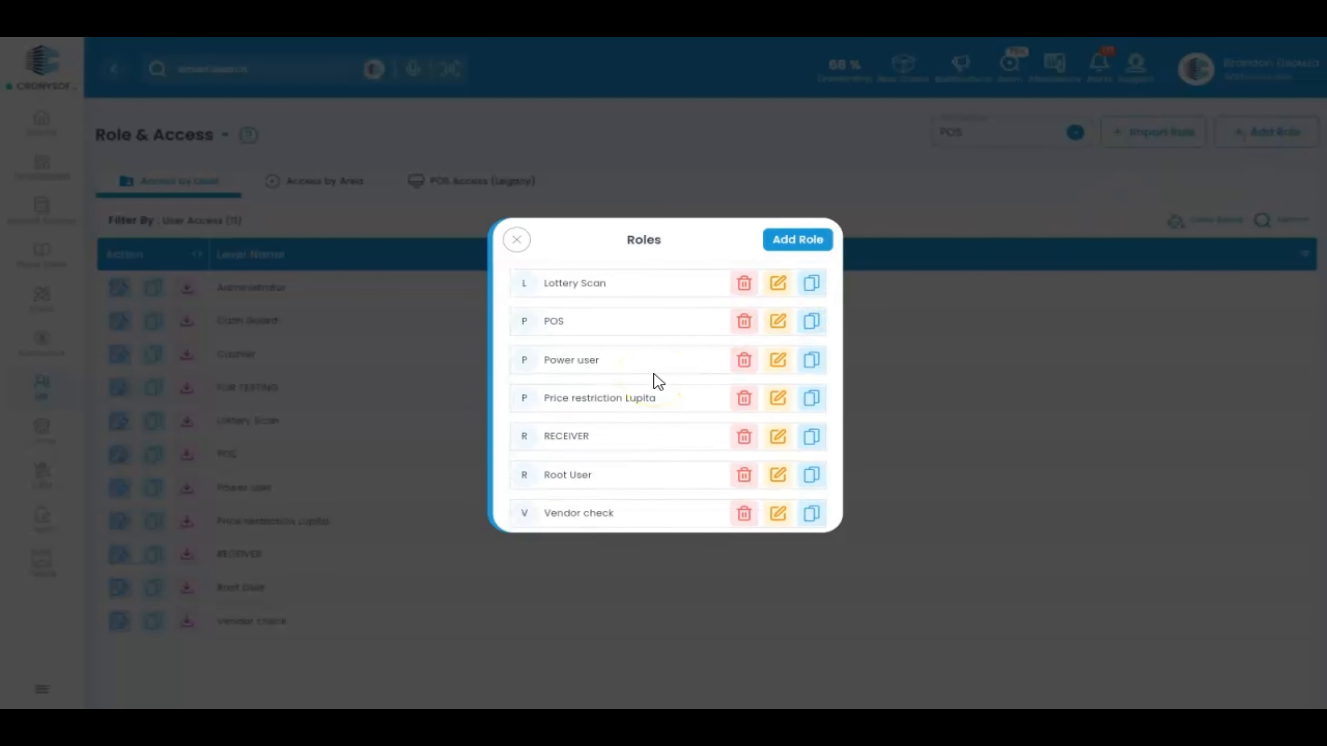
scroll(657, 380, "up", 3)
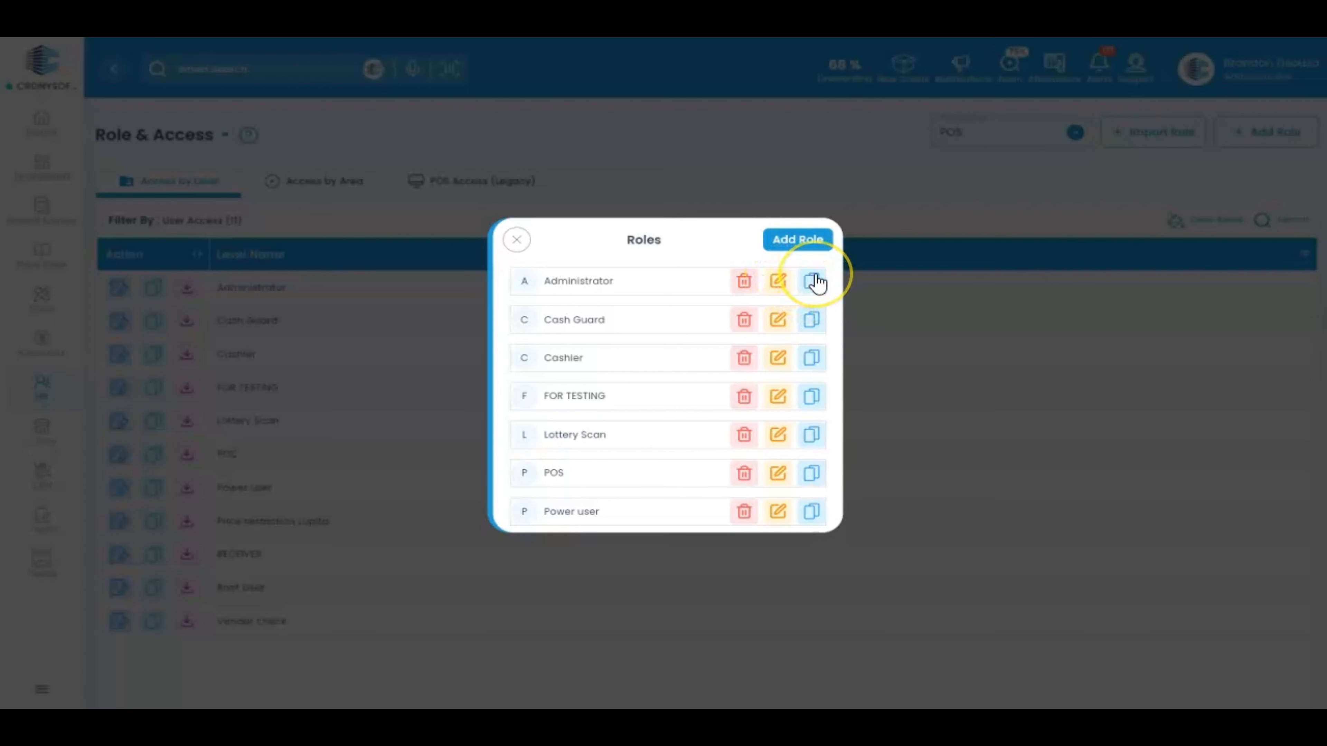
left_click(813, 246)
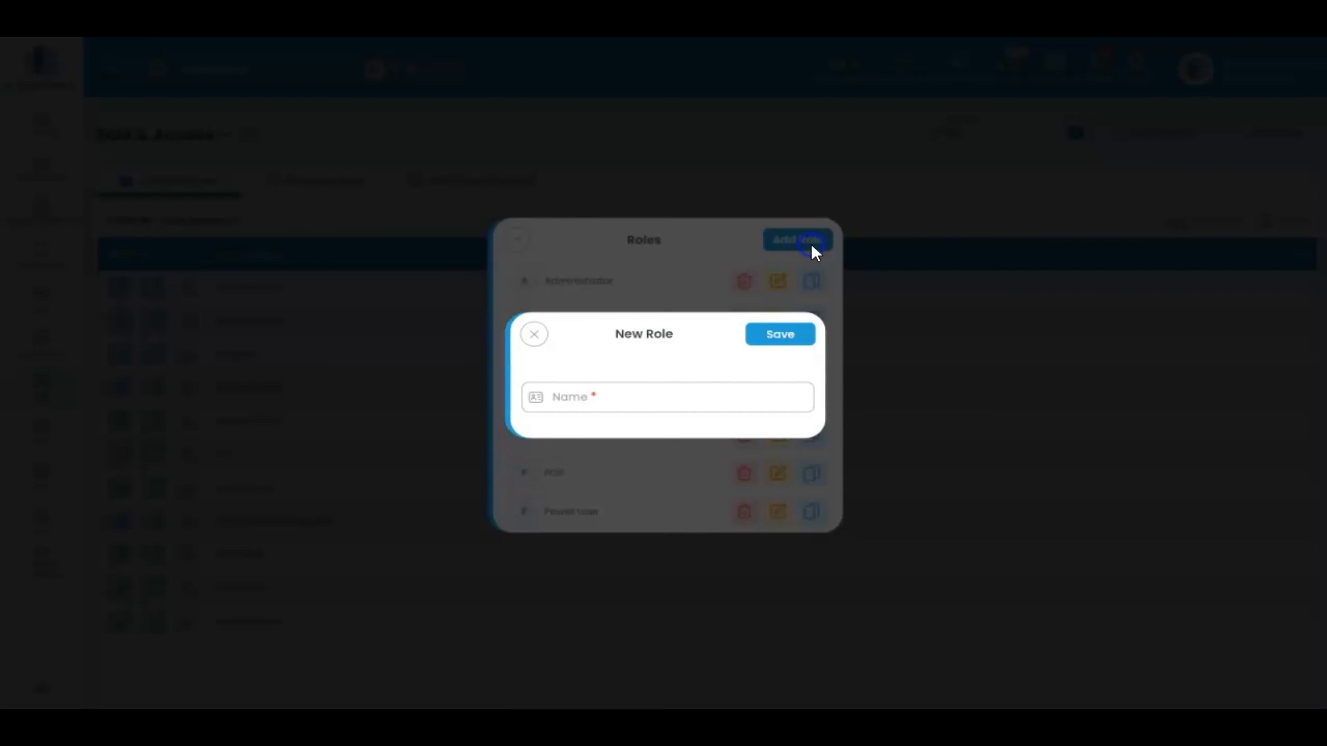
left_click(587, 389)
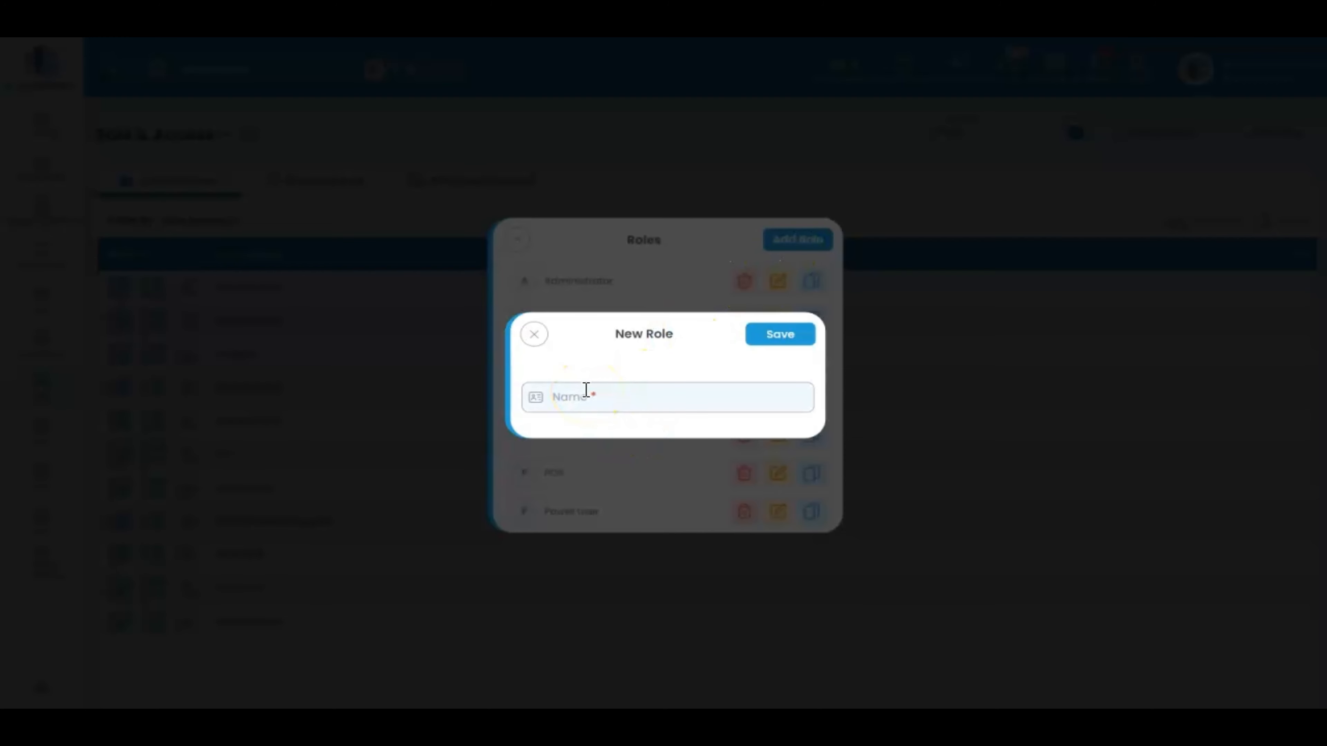
type("T")
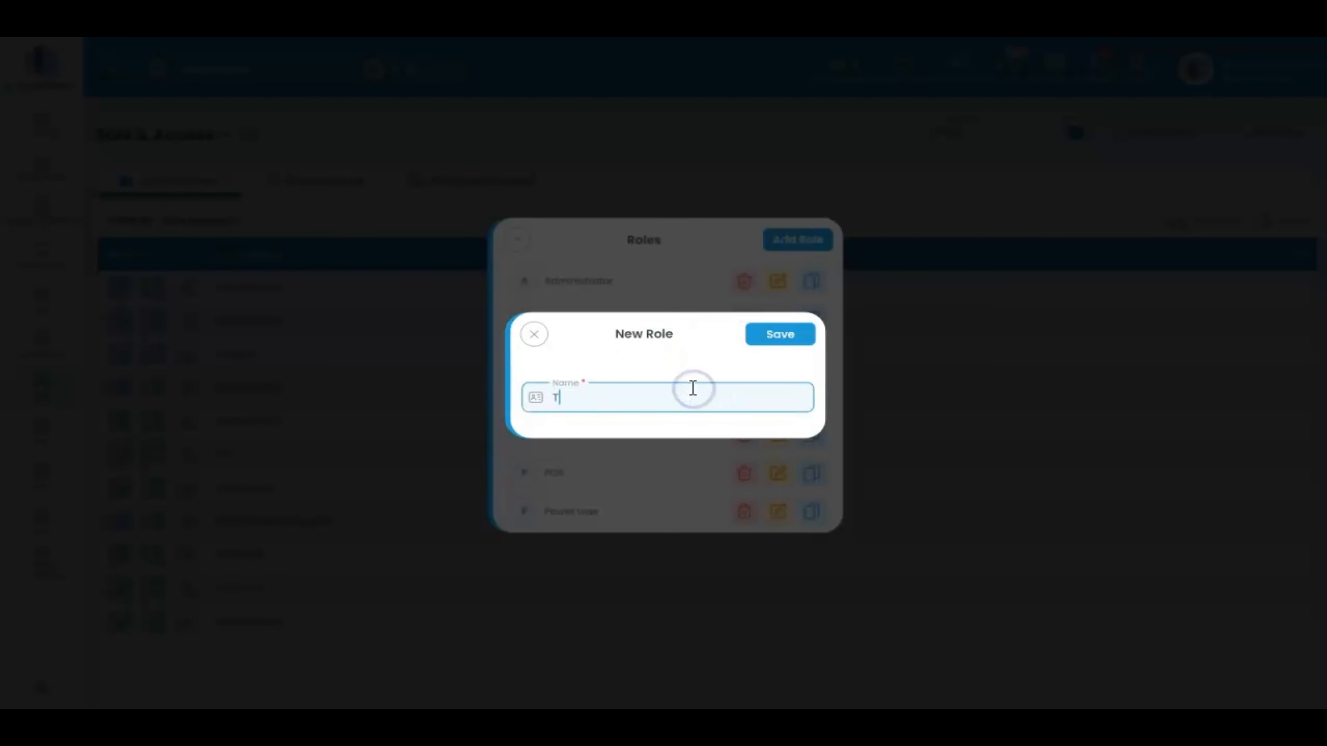
type("est")
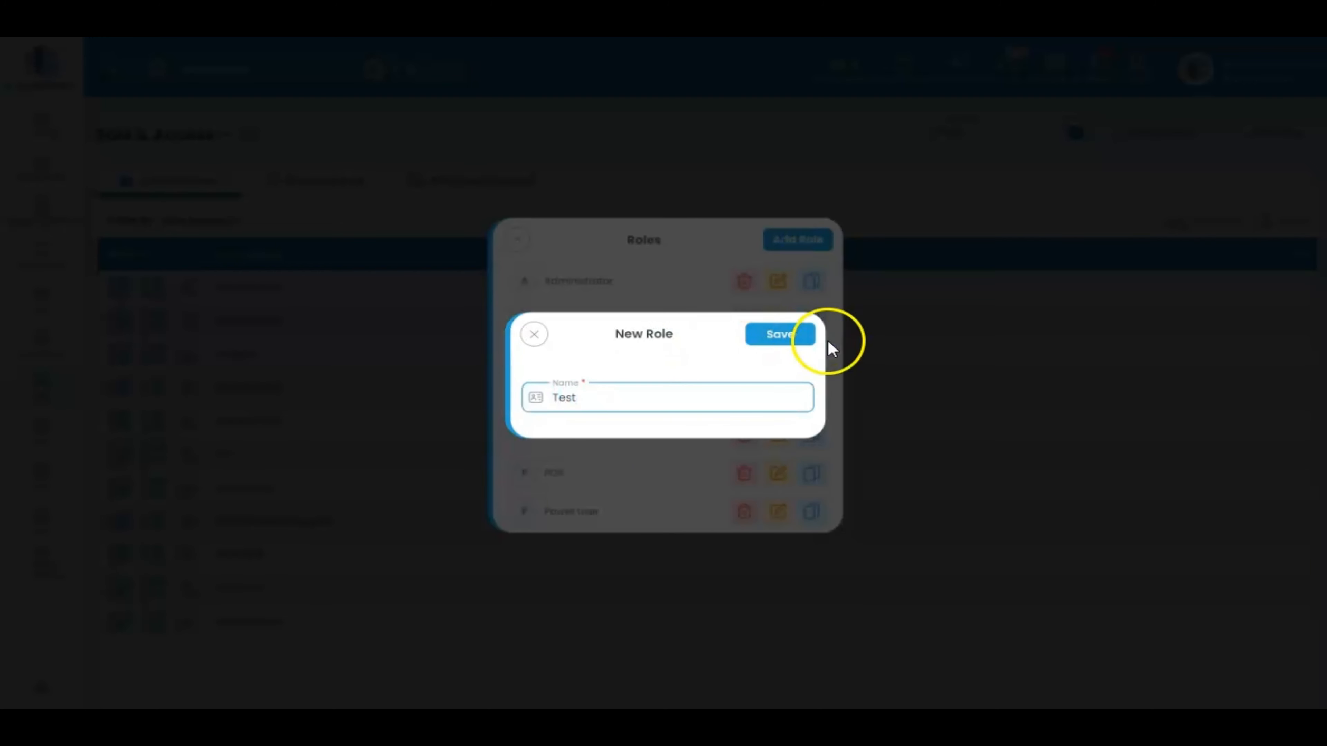
left_click(795, 334)
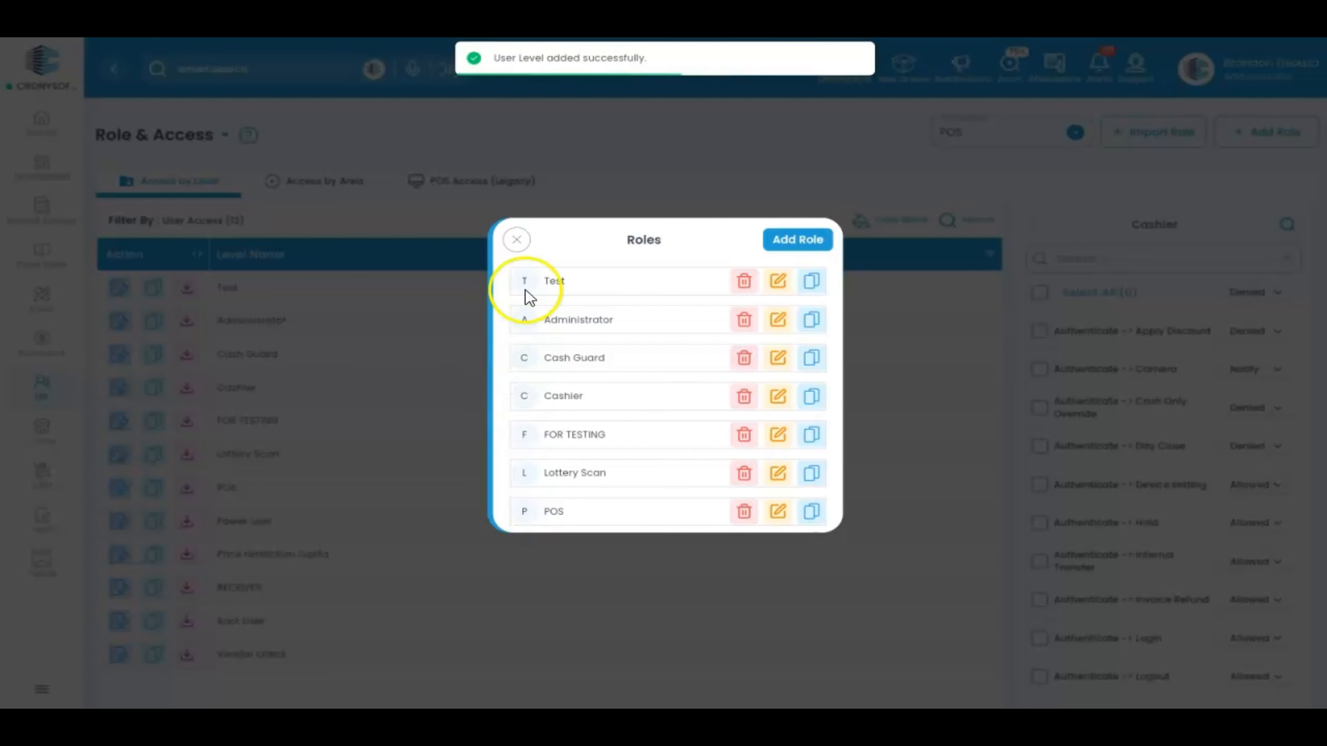
left_click(517, 240)
Review the Test role's POS Authenticate permissions and close its access listing
left_click(119, 289)
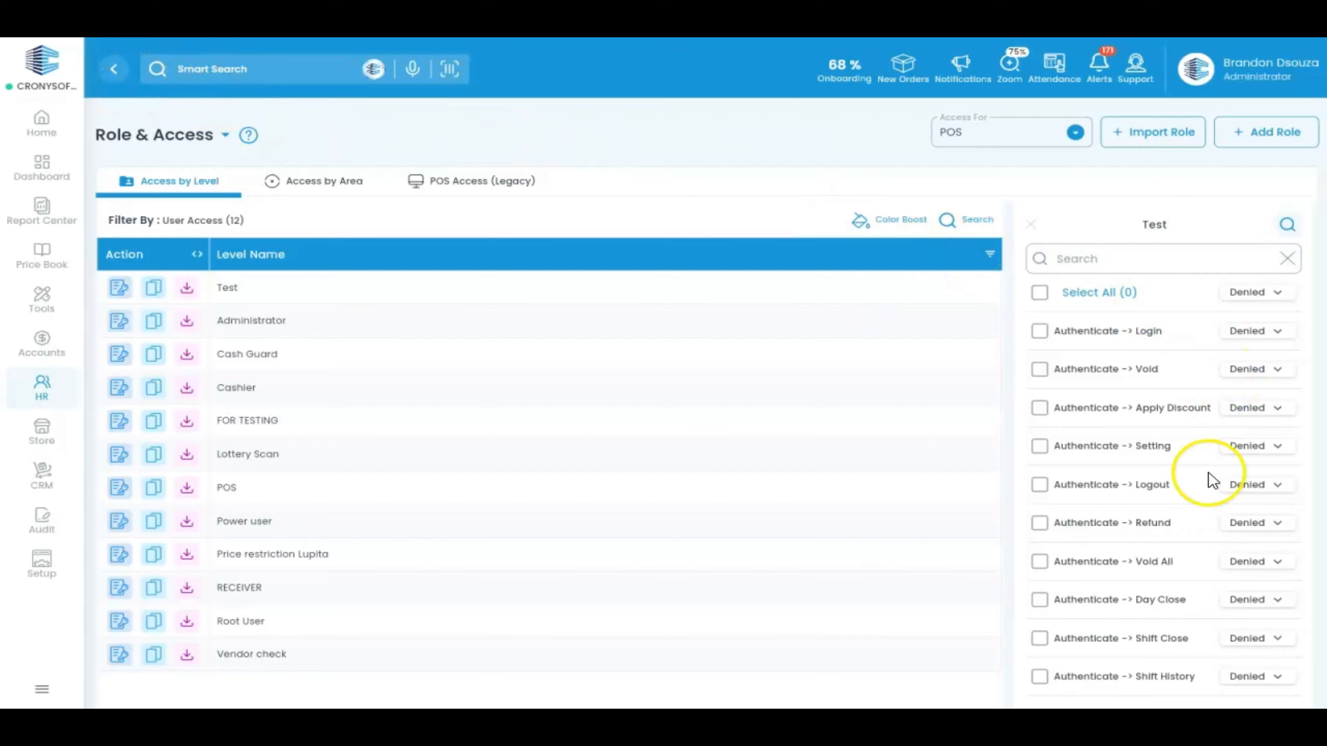
scroll(1210, 585, "down", 5)
scroll(1211, 585, "up", 5)
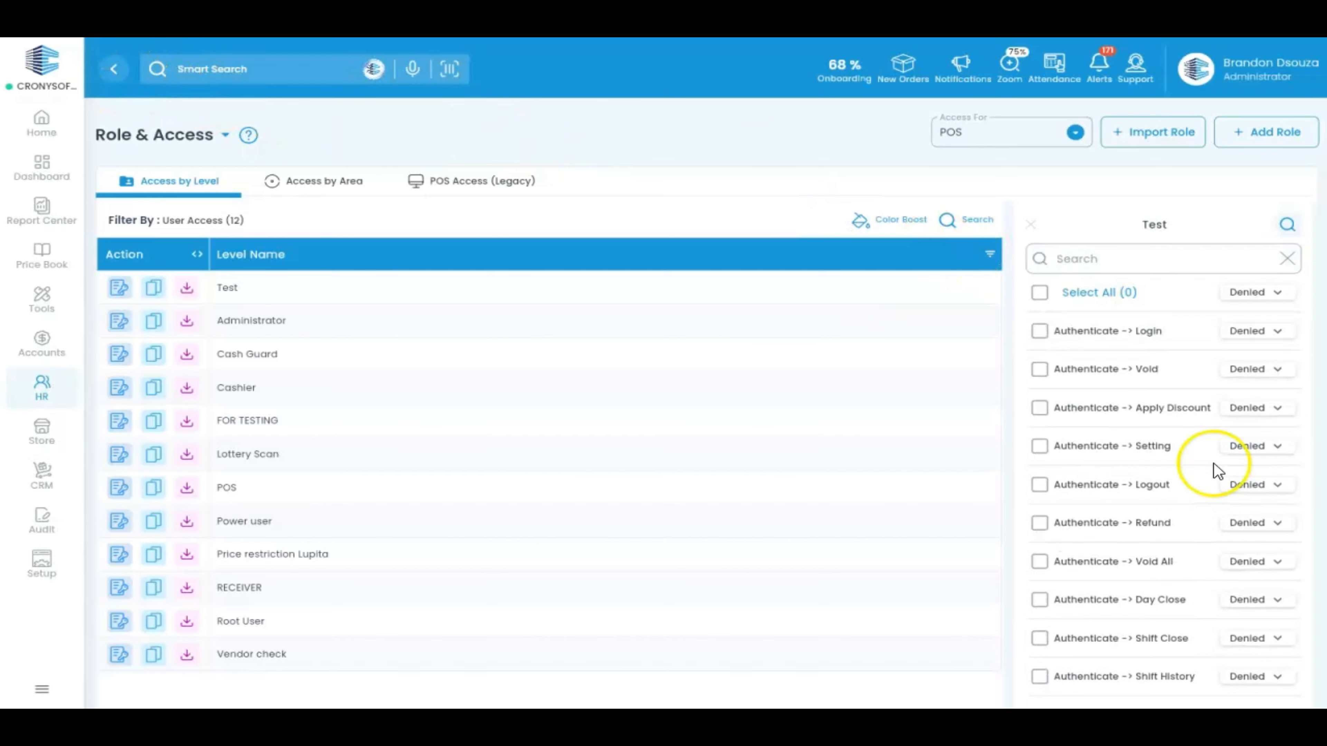
left_click(1032, 224)
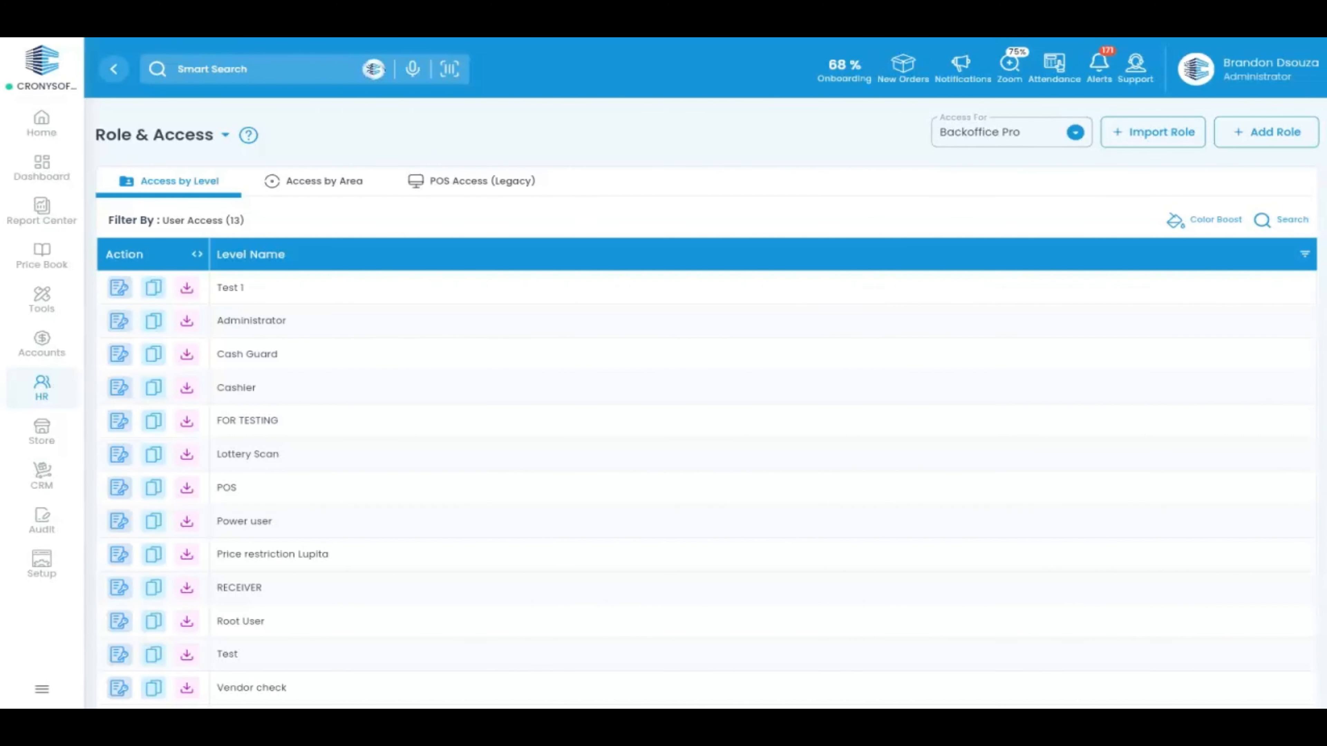
Start importing a role and cancel the file selection
left_click(1170, 137)
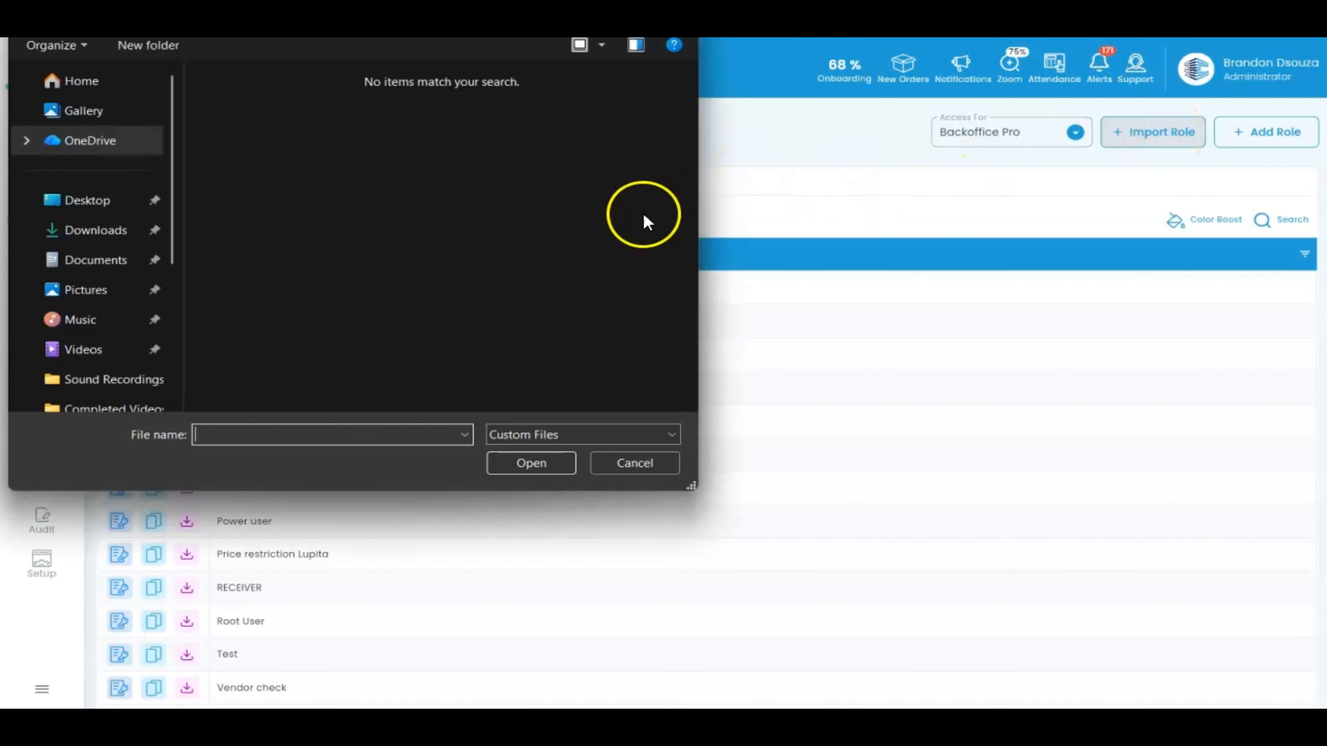
left_click(656, 464)
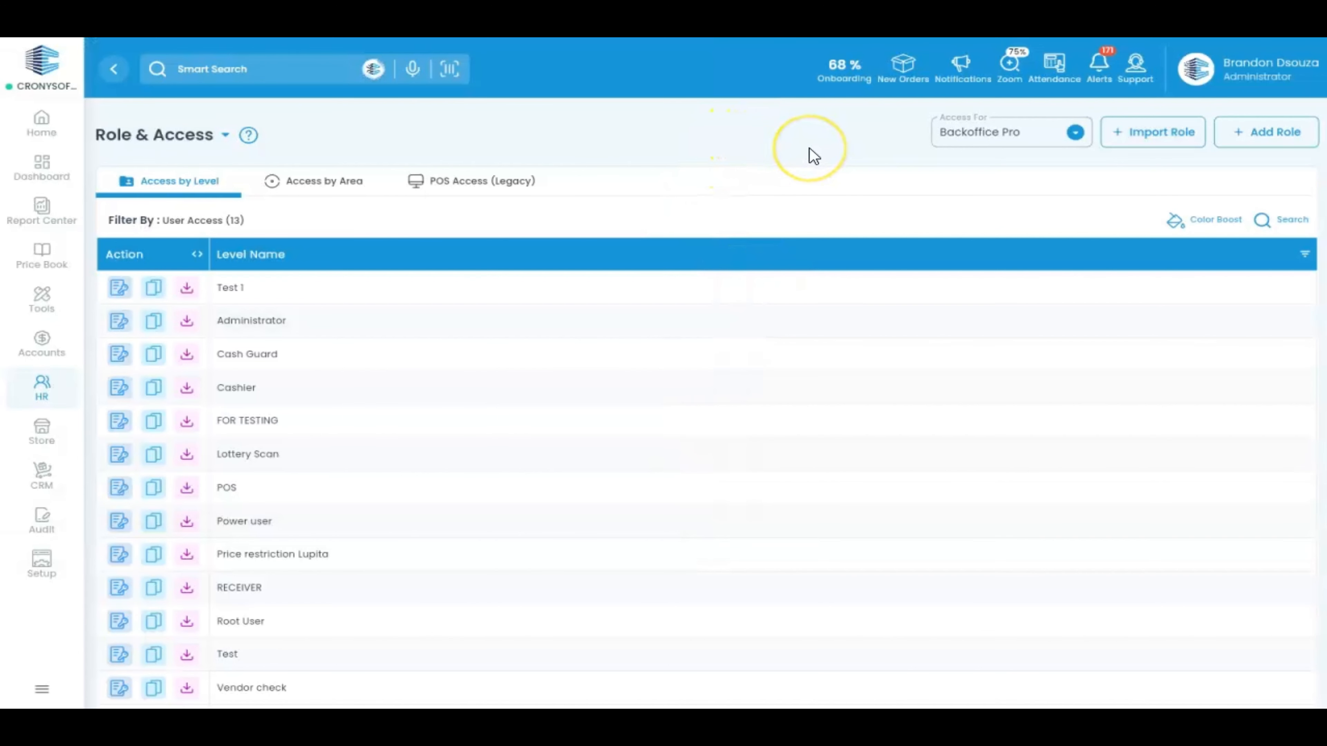